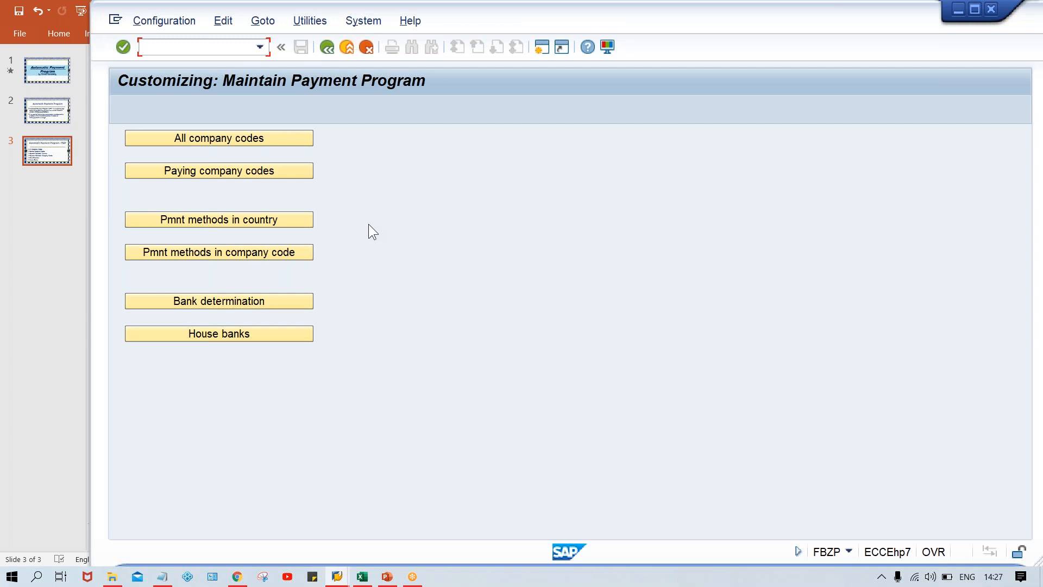
{"action": "left_click", "coordinate": [183, 137]}
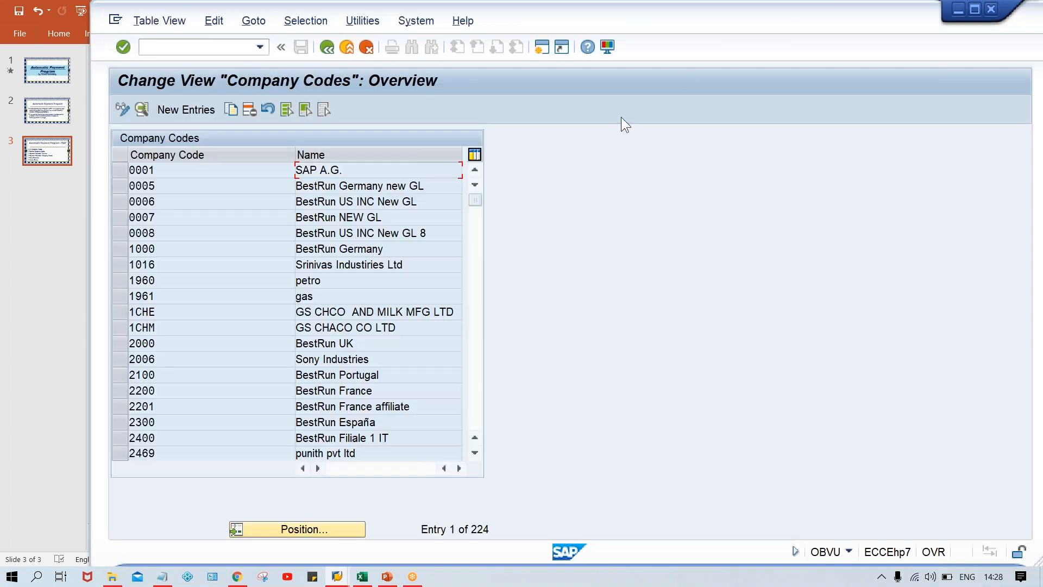
{"action": "key", "text": "F3"}
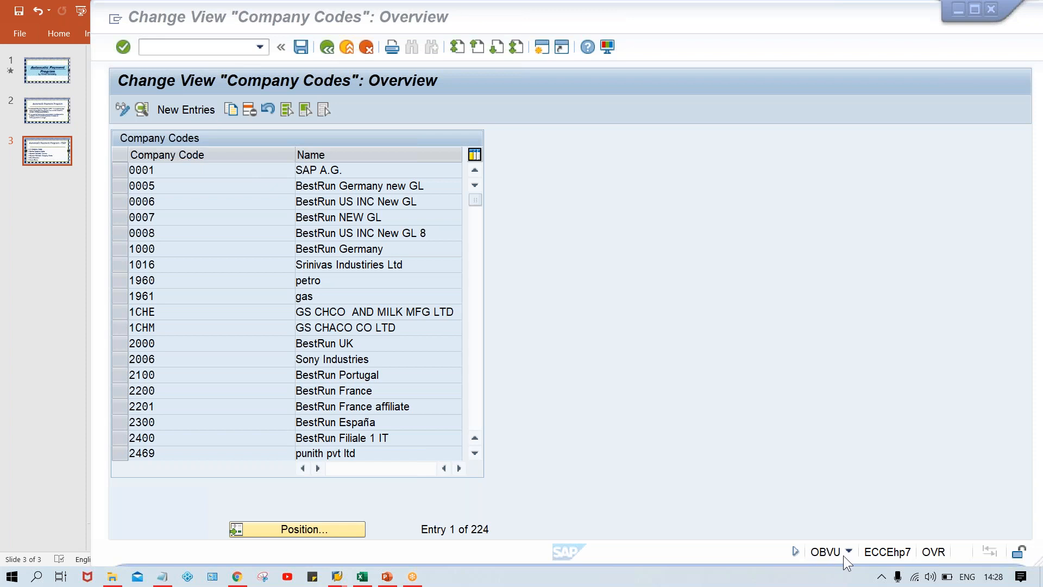
{"action": "left_click", "coordinate": [324, 52]}
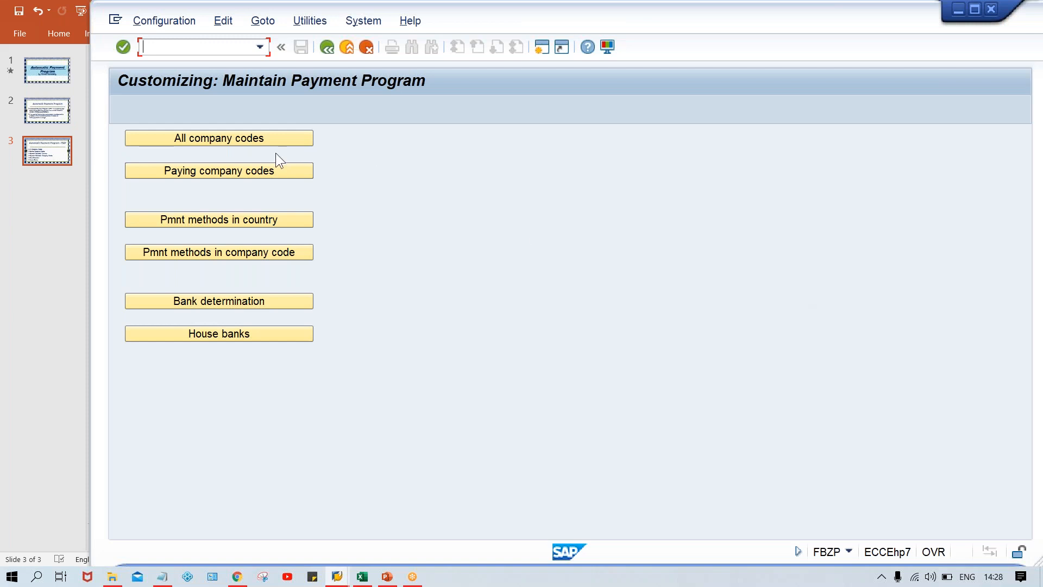
Create a new entry under All company codes for company code TM00.
{"action": "left_click", "coordinate": [224, 143]}
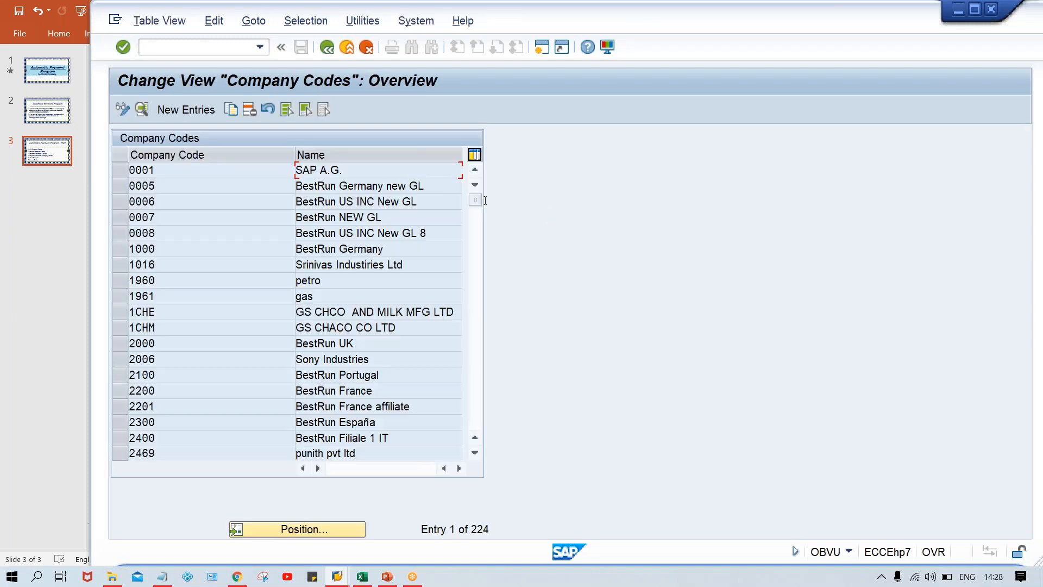
{"action": "left_click", "coordinate": [187, 110]}
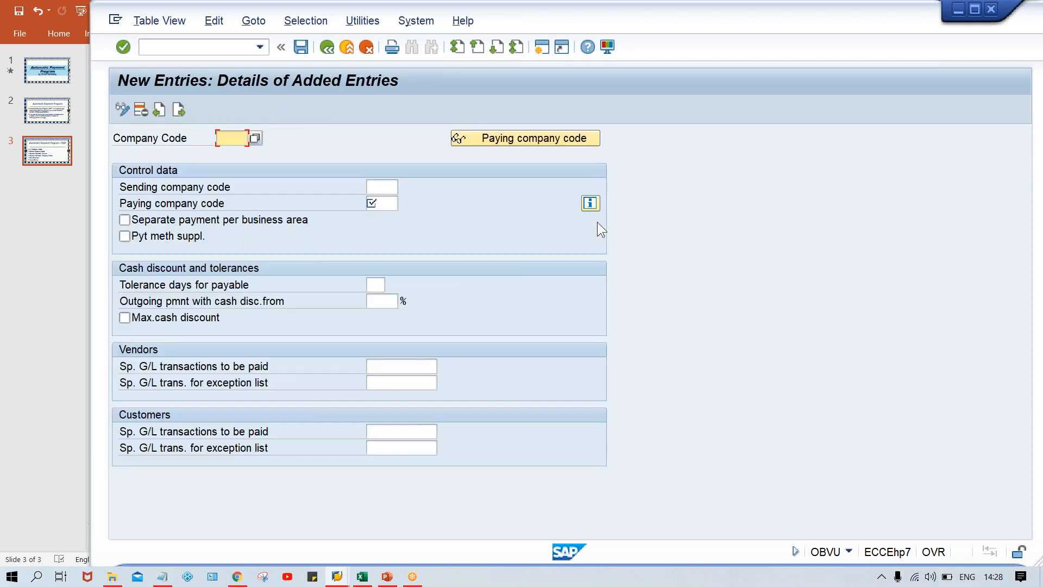
{"action": "type", "text": "TM"}
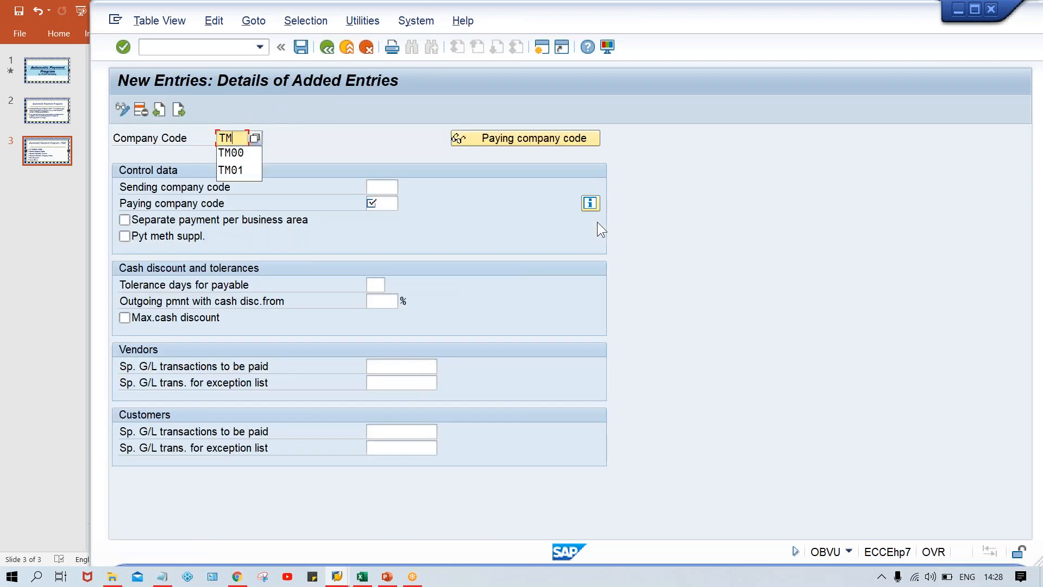
{"action": "type", "text": "00"}
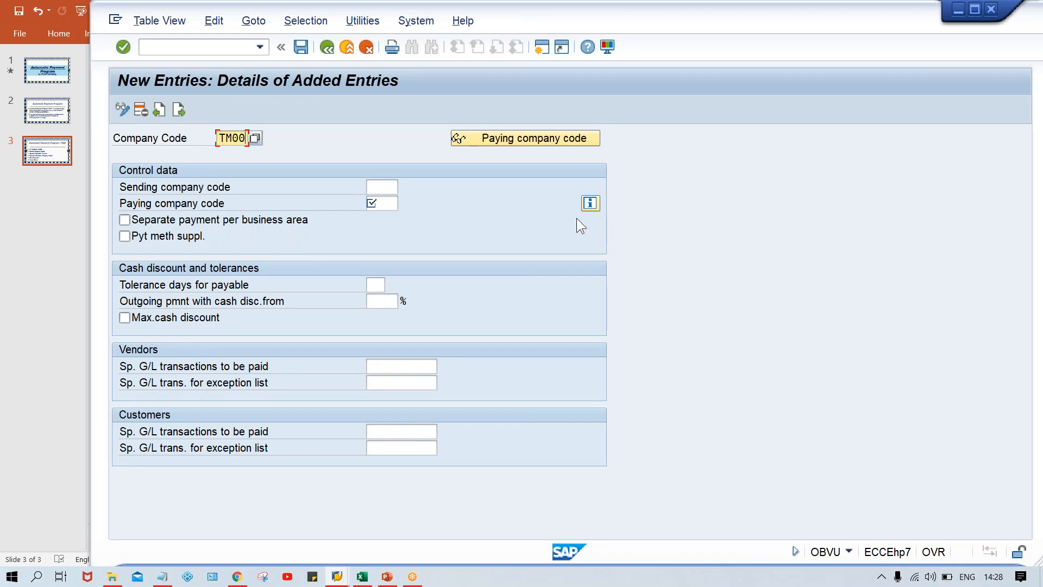
Set the paying company code of the new entry to TM00, leaving the sending company code blank.
{"action": "left_click", "coordinate": [380, 189]}
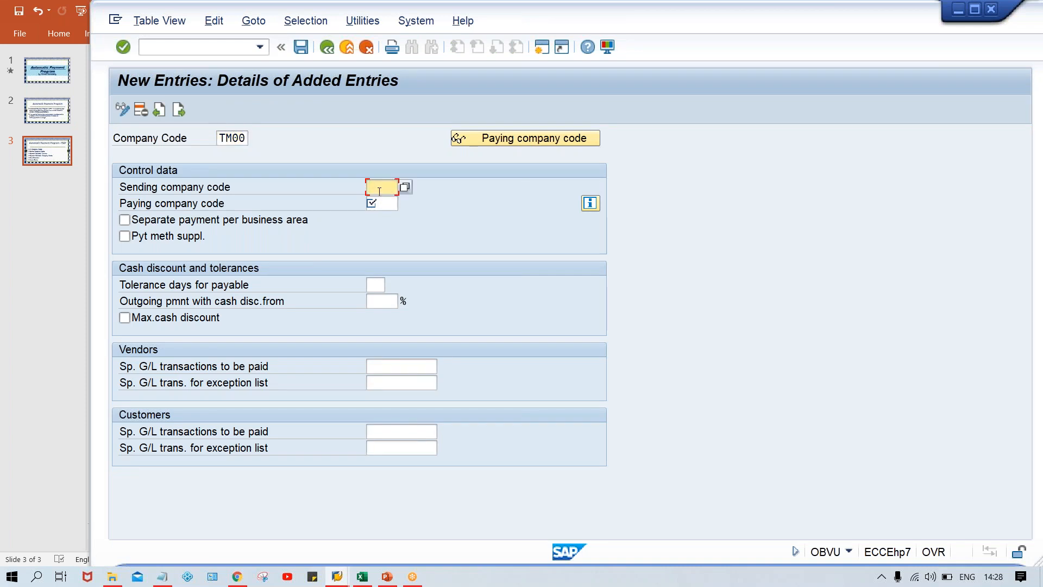
{"action": "left_click", "coordinate": [384, 203]}
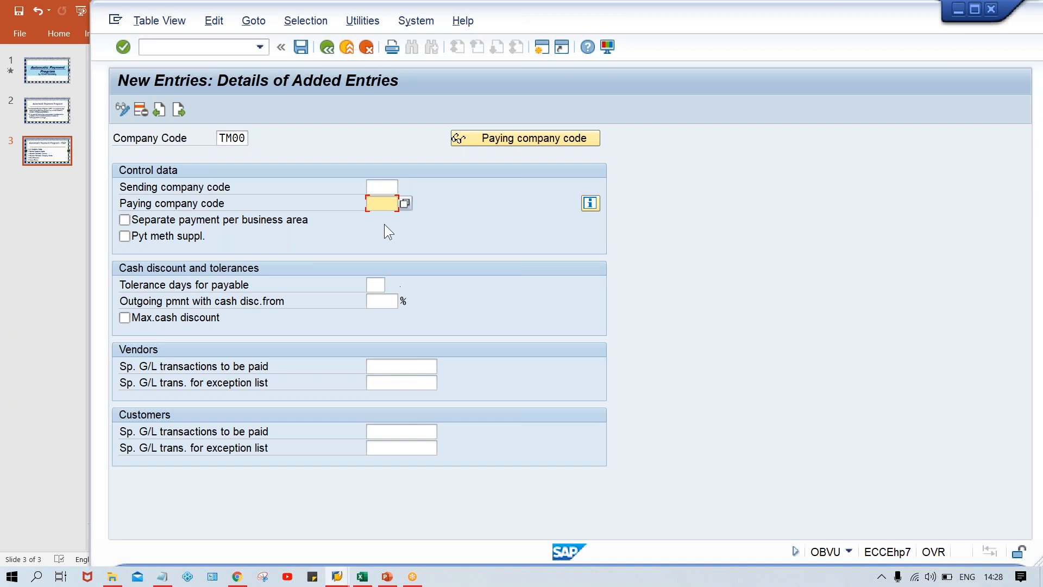
{"action": "left_click", "coordinate": [376, 188]}
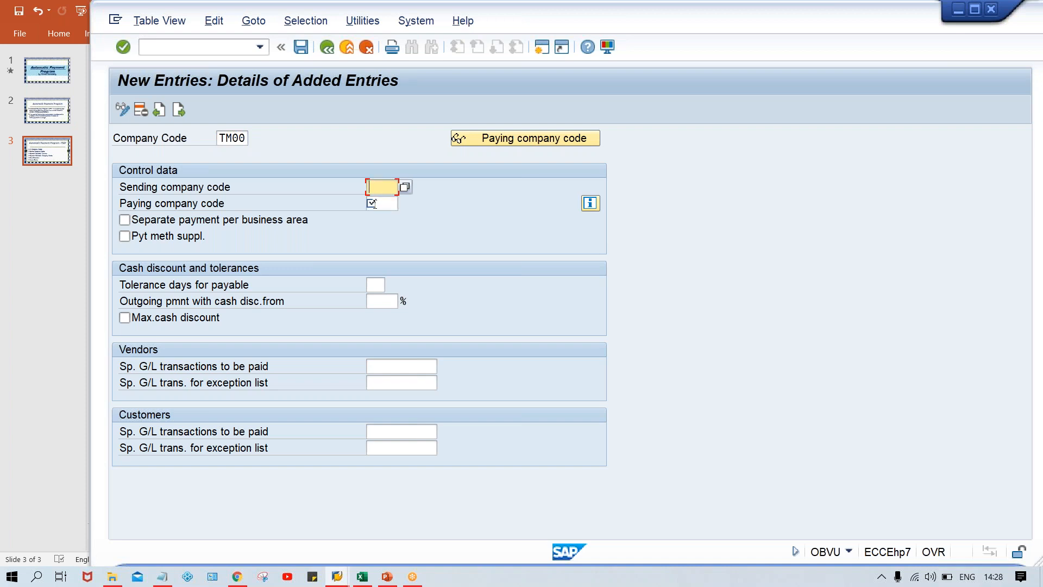
{"action": "left_click", "coordinate": [373, 205]}
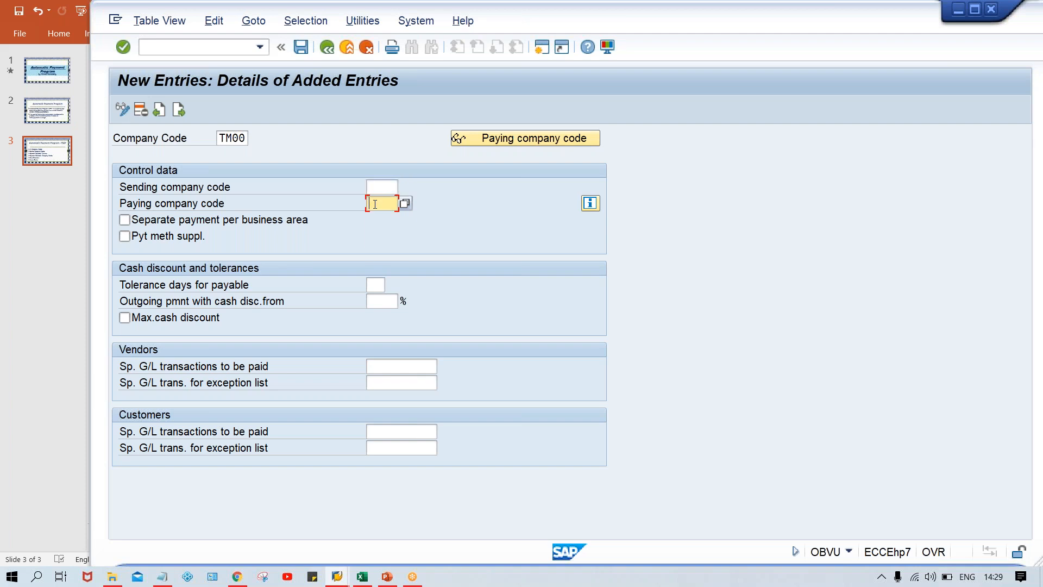
{"action": "type", "text": "TM00"}
Switch to the Excel workbook and list the company codes TM00, TS00, TC00 and TH00 in cells M4 to M7.
{"action": "mouse_move", "coordinate": [358, 578]}
{"action": "left_click", "coordinate": [373, 537]}
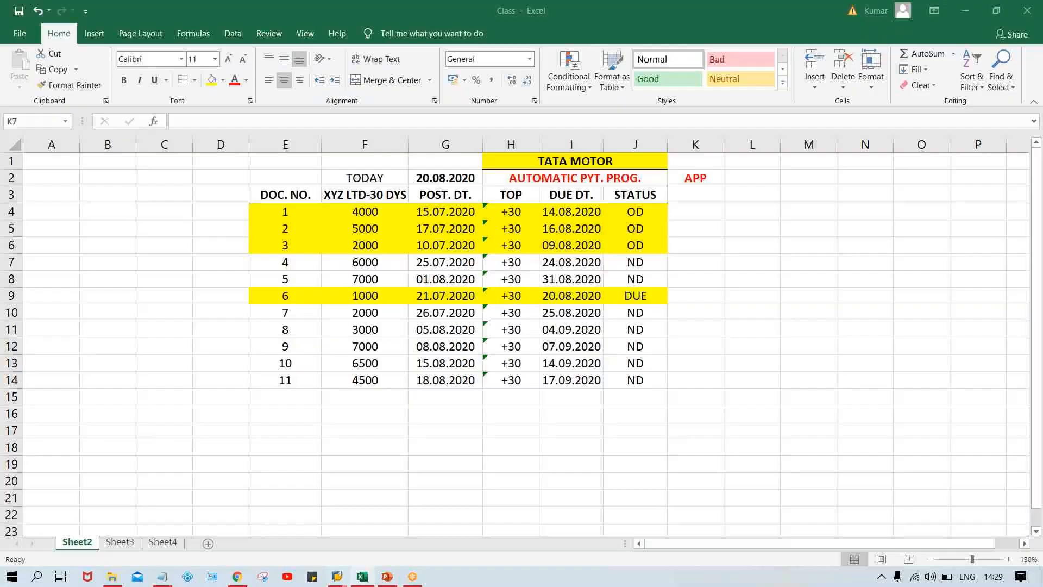
{"action": "key", "text": "Down"}
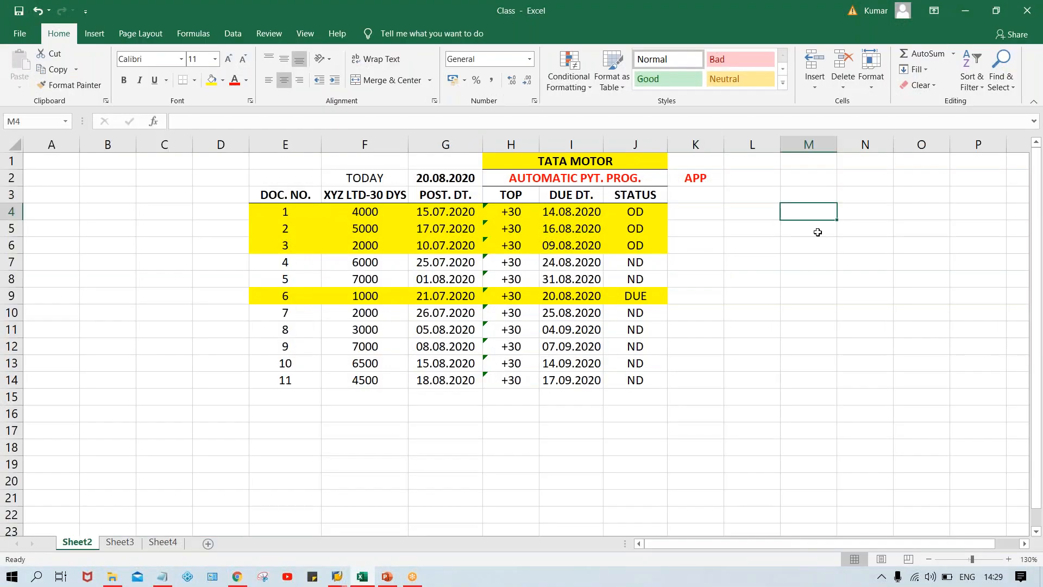
{"action": "type", "text": "TM00"}
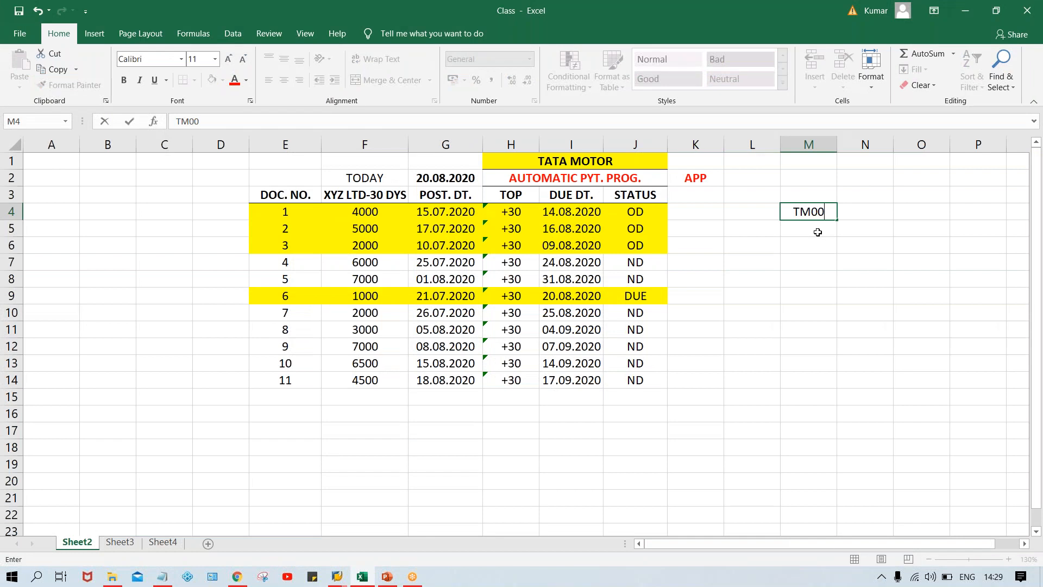
{"action": "key", "text": "Return"}
{"action": "type", "text": "TS00"}
{"action": "key", "text": "Return"}
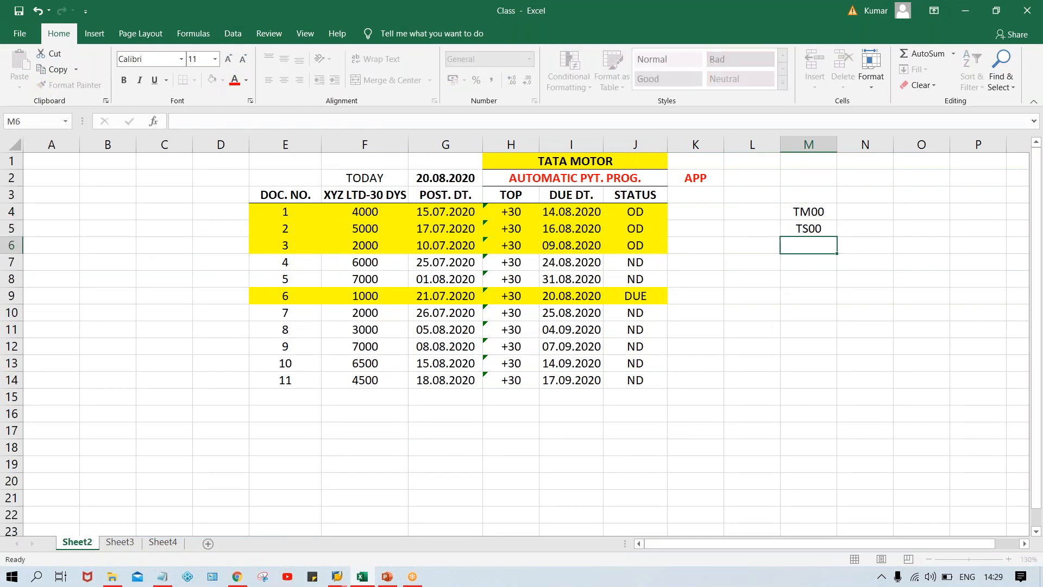
{"action": "type", "text": "TC00"}
{"action": "key", "text": "Return"}
{"action": "type", "text": "T"}
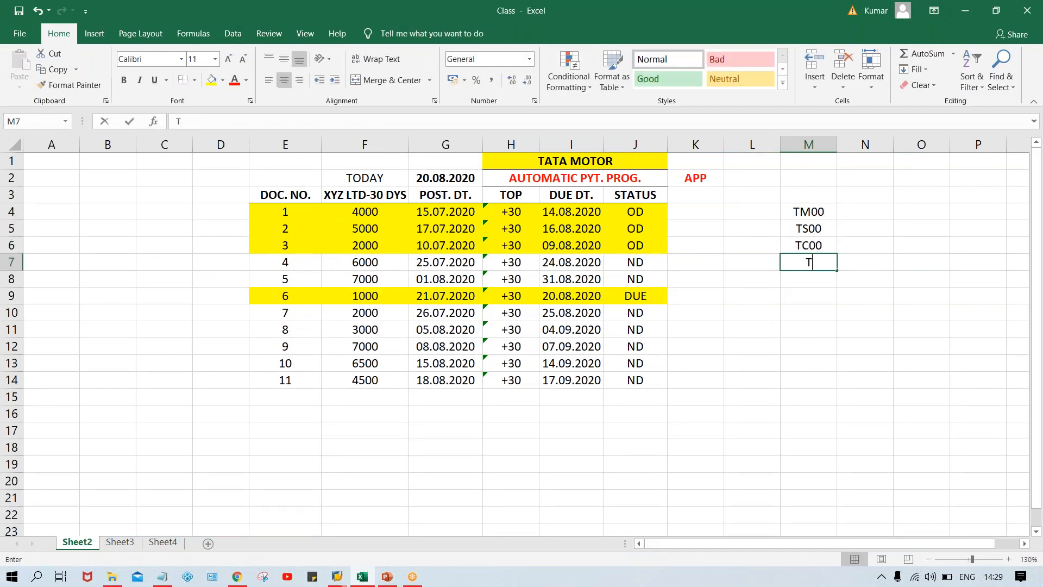
{"action": "type", "text": "H00"}
{"action": "key", "text": "Return"}
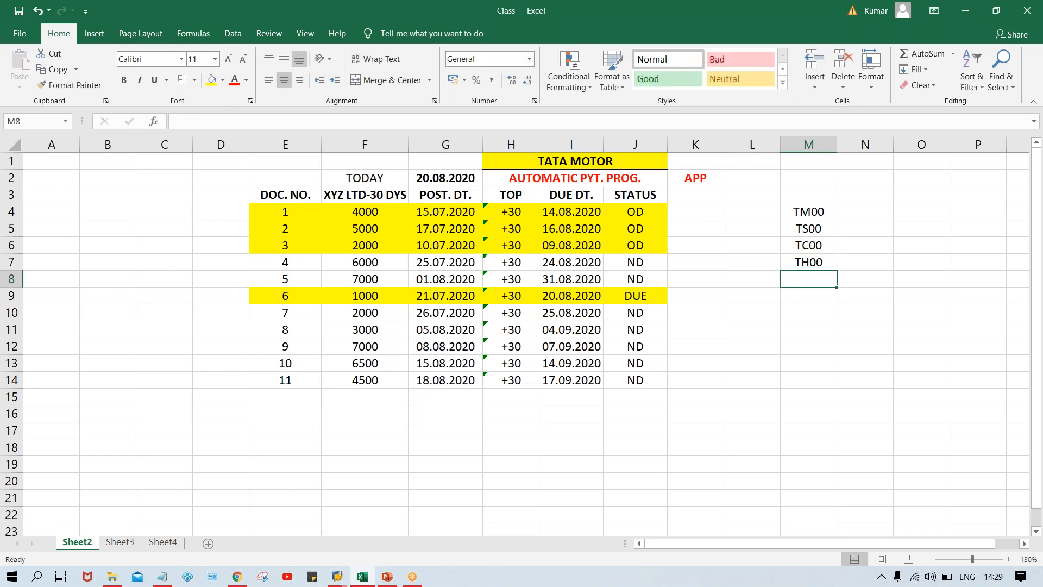
Go through the company codes in M4 to M7, comparing TM00 with the group TS00, TC00 and TH00.
{"action": "left_click", "coordinate": [807, 214]}
{"action": "left_click", "coordinate": [808, 281]}
{"action": "left_click", "coordinate": [810, 214]}
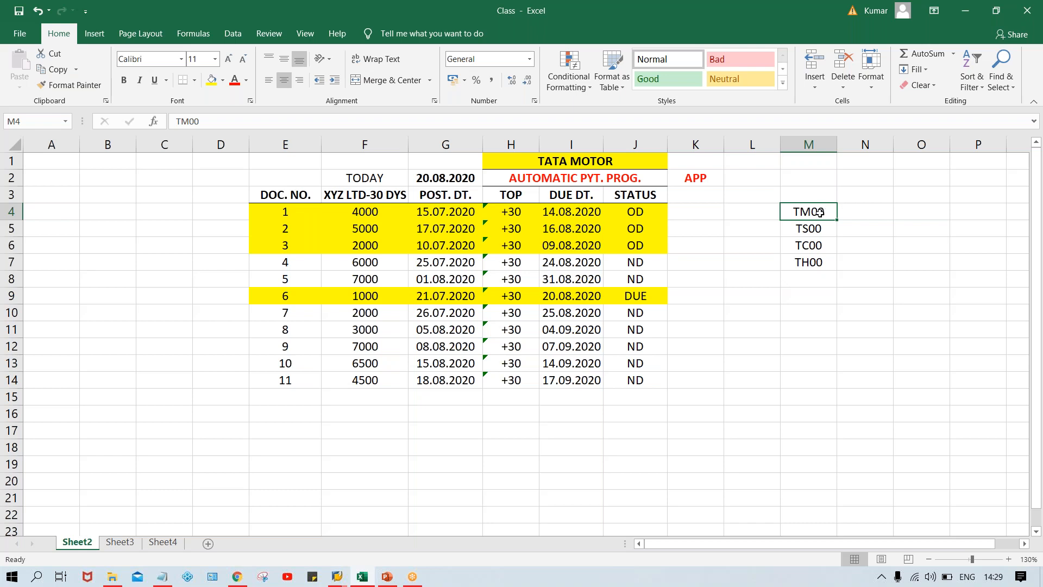
{"action": "left_click", "coordinate": [811, 231]}
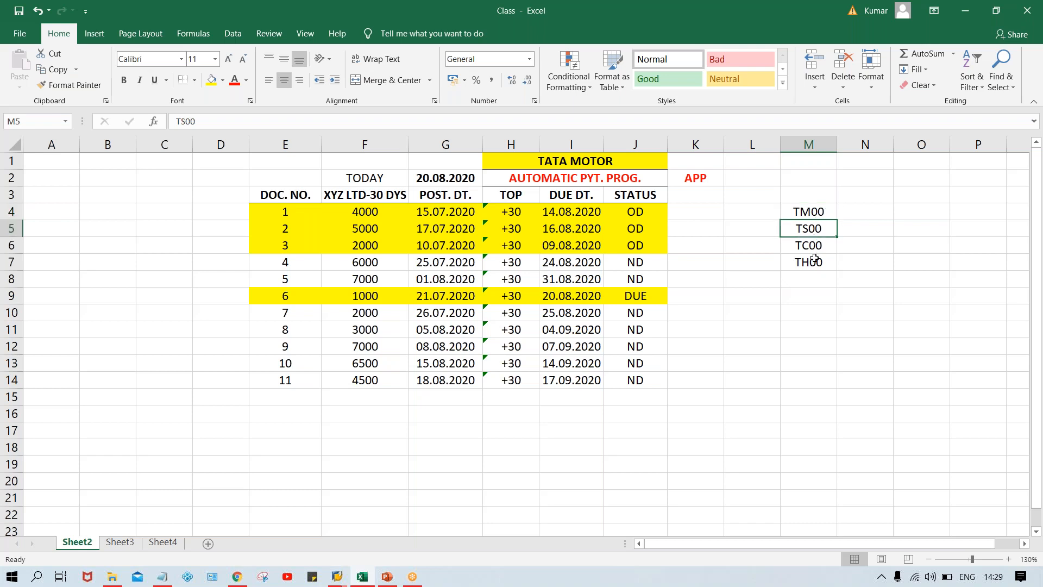
{"action": "left_click", "coordinate": [813, 249]}
{"action": "left_click", "coordinate": [818, 266]}
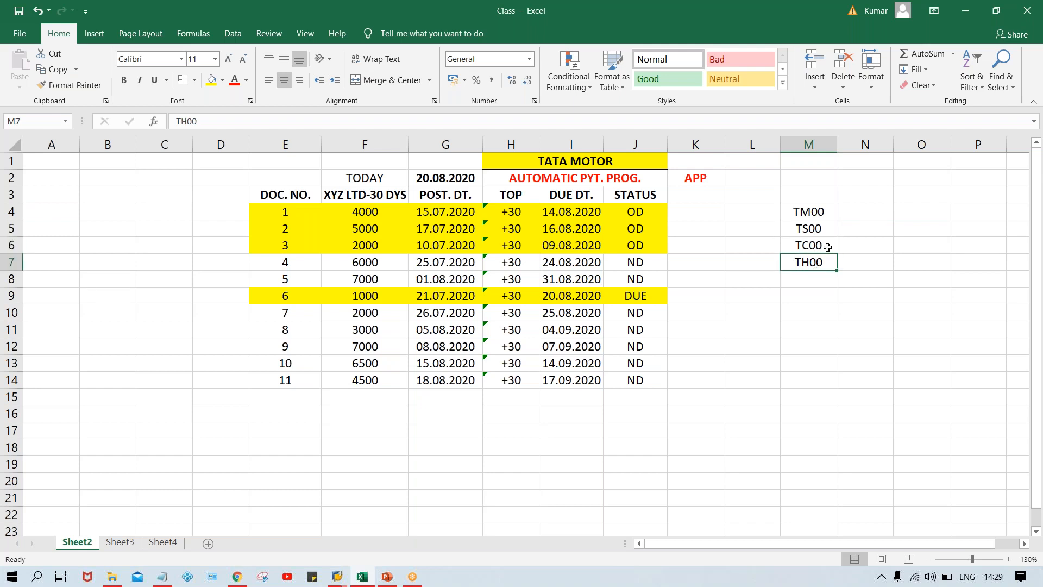
{"action": "left_click", "coordinate": [826, 246]}
{"action": "left_click", "coordinate": [824, 213]}
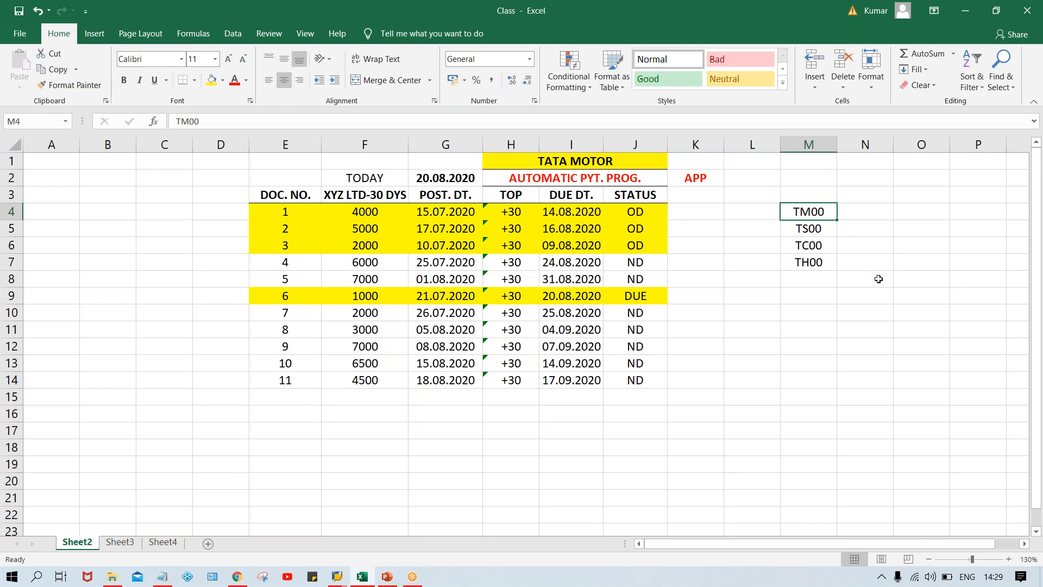
{"action": "left_click_drag", "start_coordinate": [831, 231], "coordinate": [813, 263]}
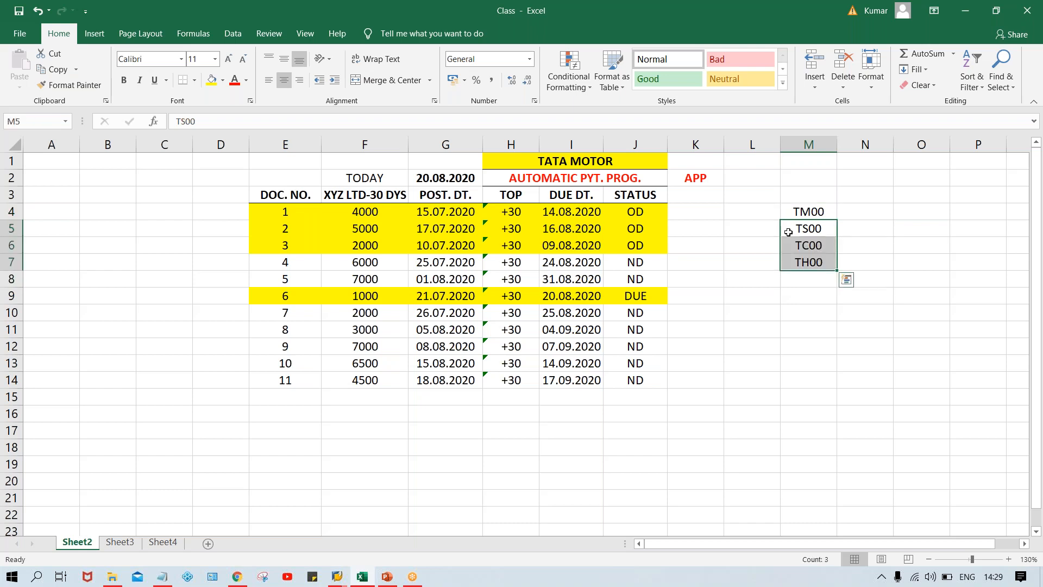
{"action": "left_click", "coordinate": [794, 210]}
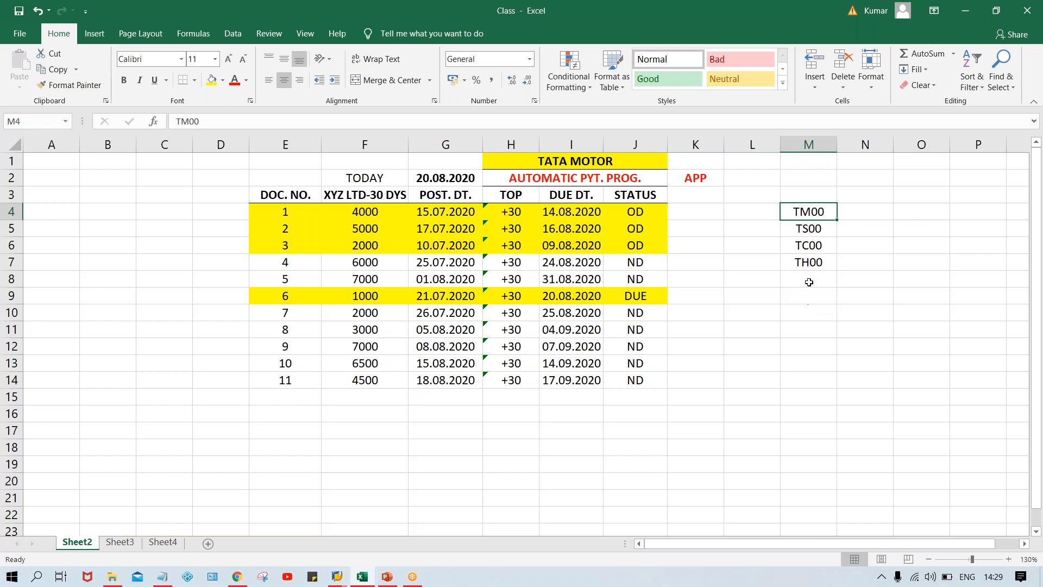
{"action": "left_click_drag", "start_coordinate": [809, 231], "coordinate": [810, 255]}
Switch back to SAP and review the sending and paying company code fields of the TM00 entry.
{"action": "key", "text": "alt+Tab"}
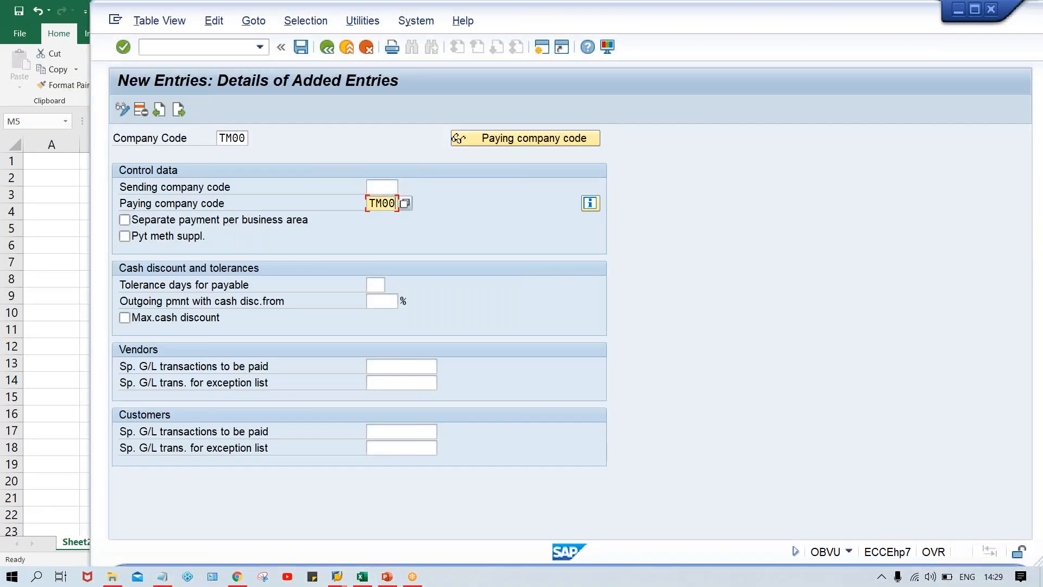
{"action": "left_click", "coordinate": [378, 203]}
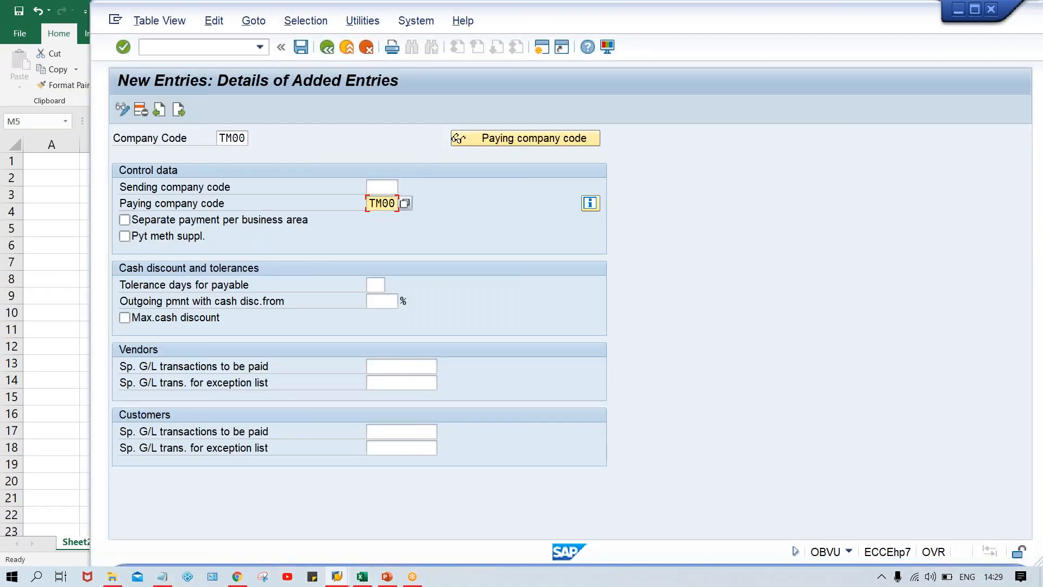
{"action": "left_click", "coordinate": [381, 189]}
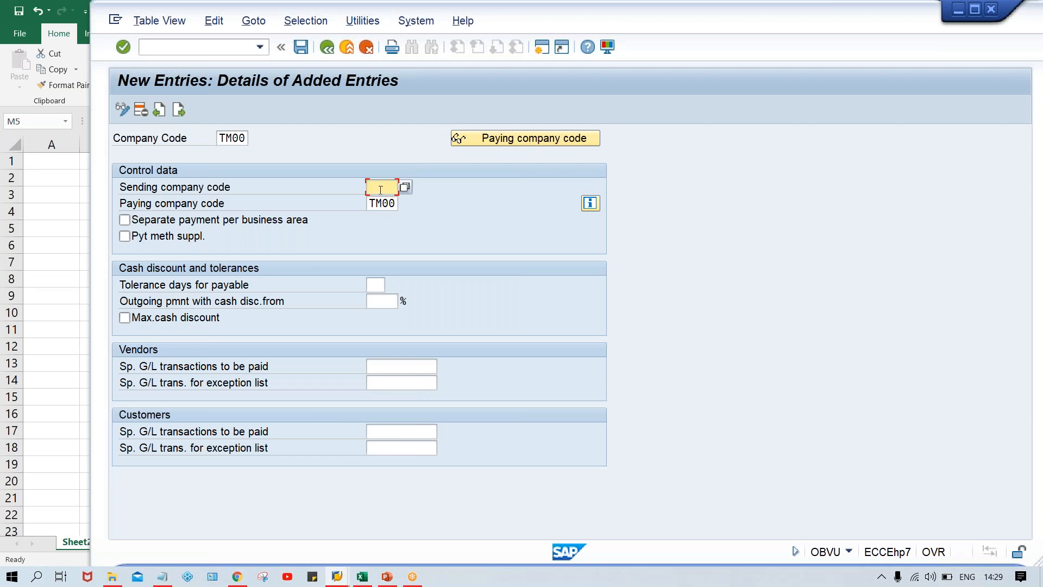
{"action": "left_click", "coordinate": [369, 204]}
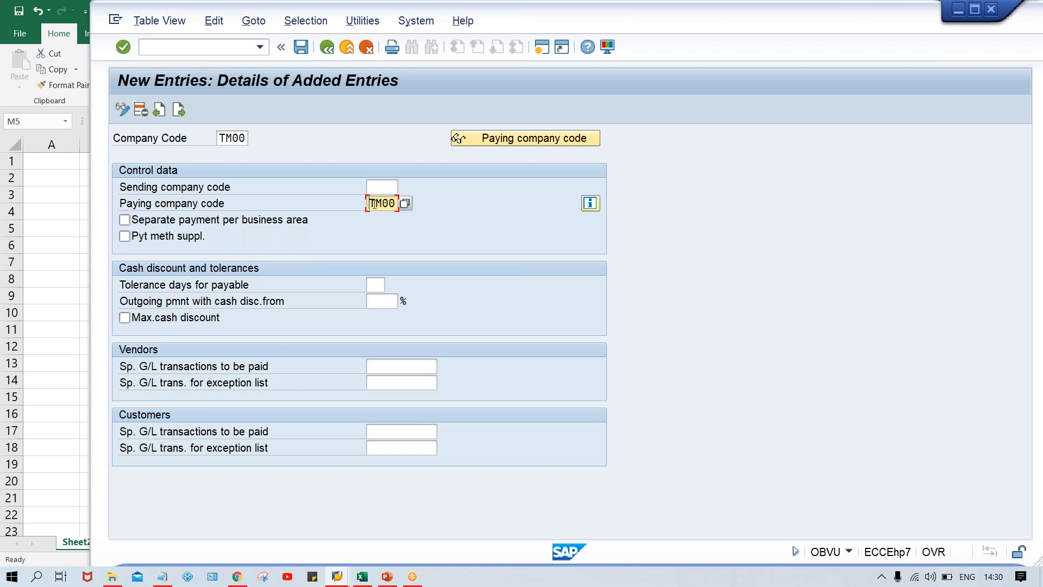
Return to the Excel workbook and examine how paying company TM00 relates to codes TS00, TC00 and TH00 in column M.
{"action": "left_click", "coordinate": [358, 579]}
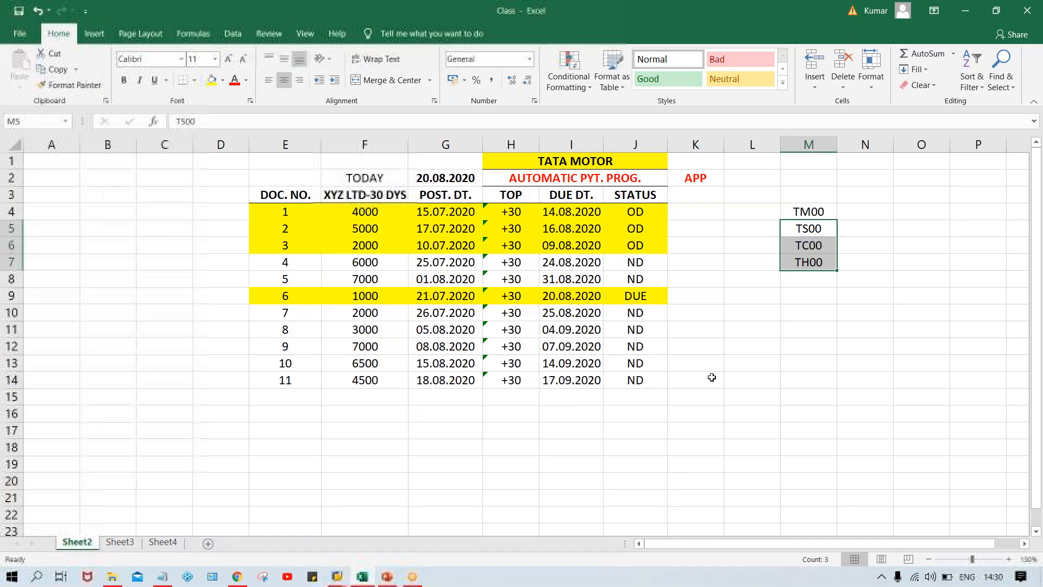
{"action": "left_click", "coordinate": [808, 232]}
{"action": "left_click", "coordinate": [817, 212]}
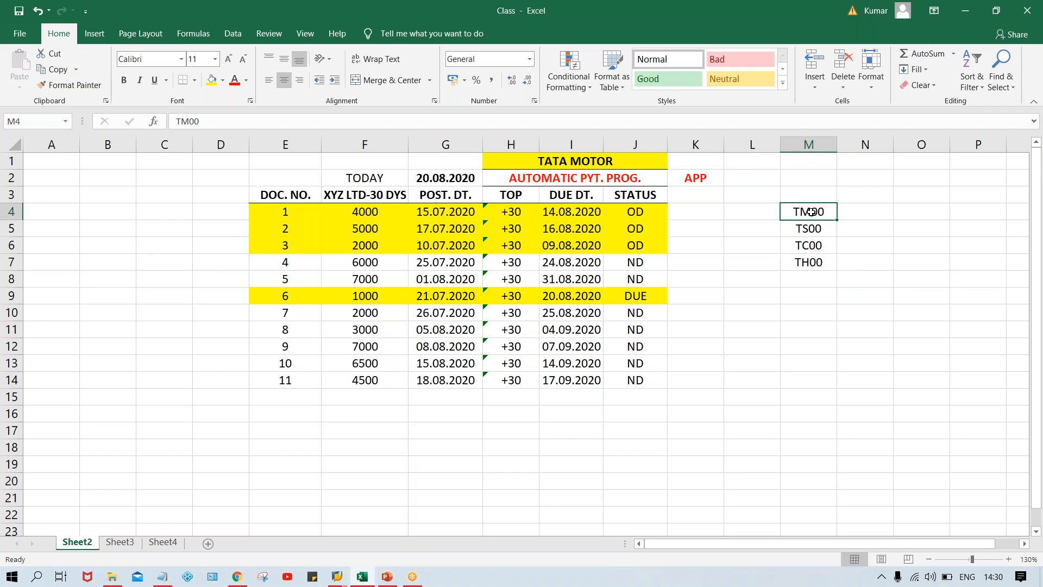
{"action": "left_click", "coordinate": [866, 213]}
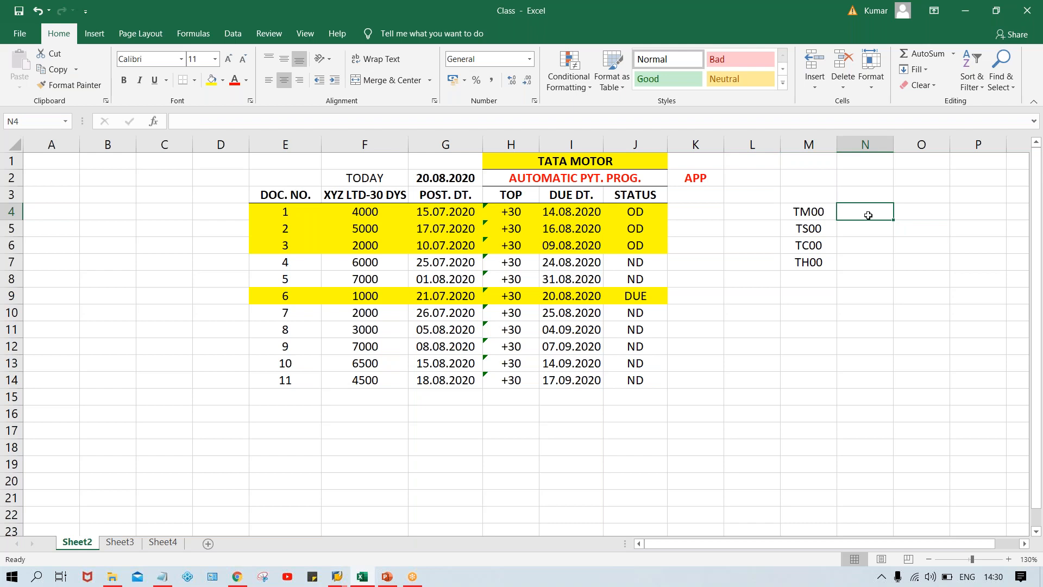
{"action": "left_click", "coordinate": [803, 226]}
{"action": "left_click", "coordinate": [820, 213]}
{"action": "left_click", "coordinate": [812, 250]}
{"action": "left_click", "coordinate": [813, 269]}
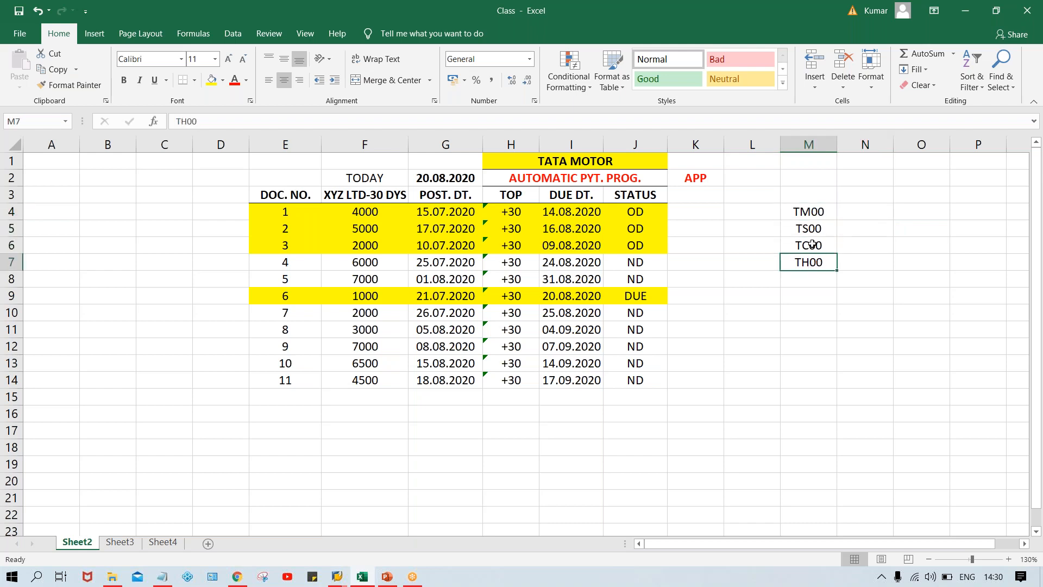
{"action": "left_click", "coordinate": [812, 231]}
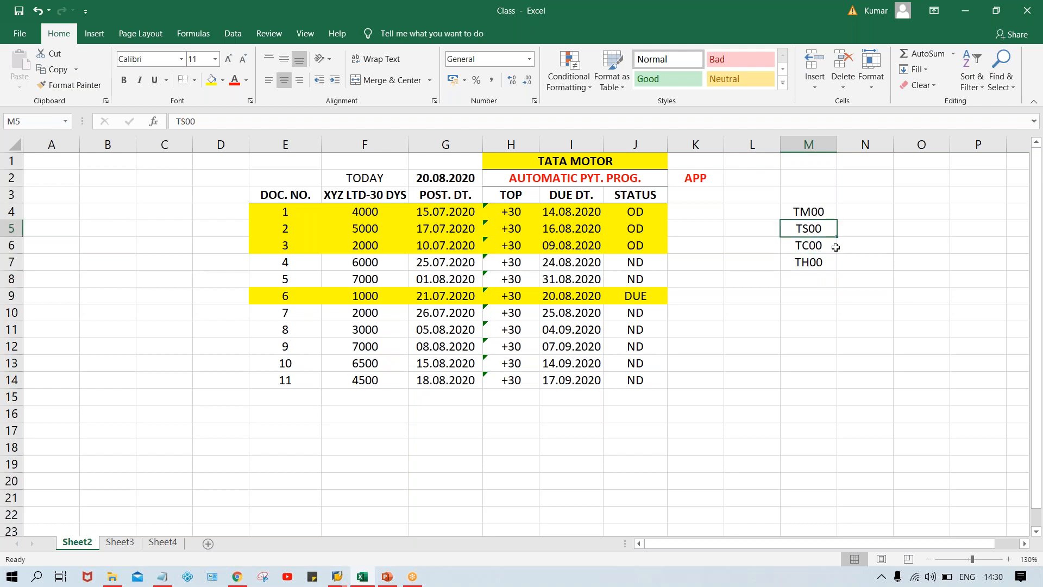
{"action": "left_click", "coordinate": [811, 262], "text": "shift"}
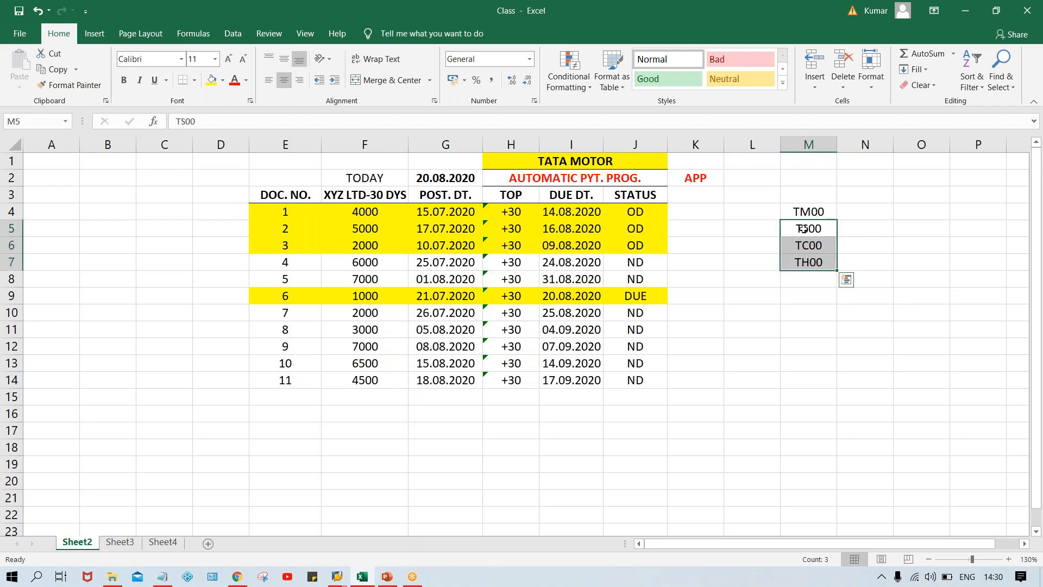
{"action": "left_click", "coordinate": [800, 207]}
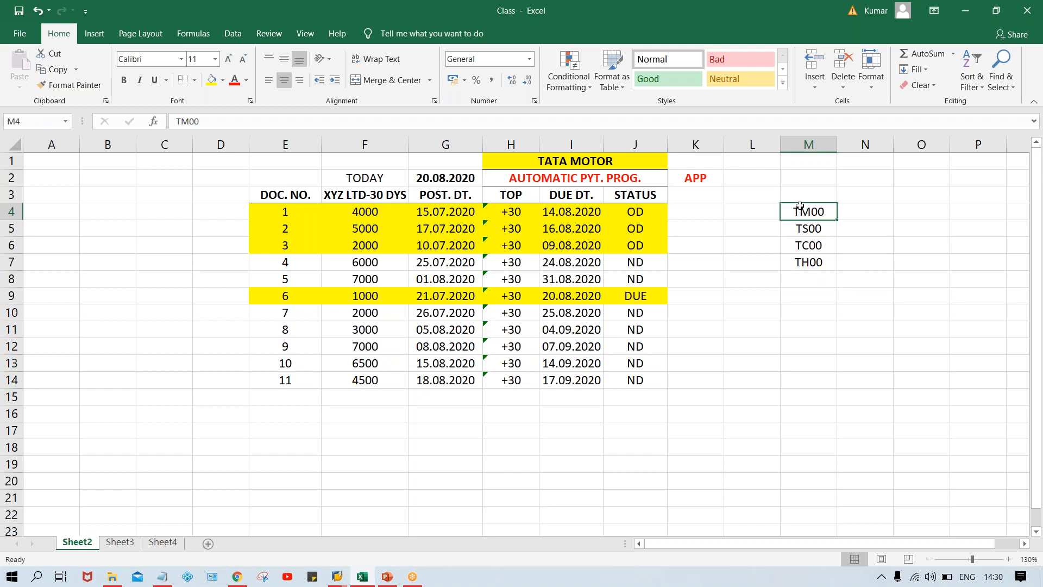
{"action": "left_click_drag", "start_coordinate": [809, 228], "coordinate": [812, 270]}
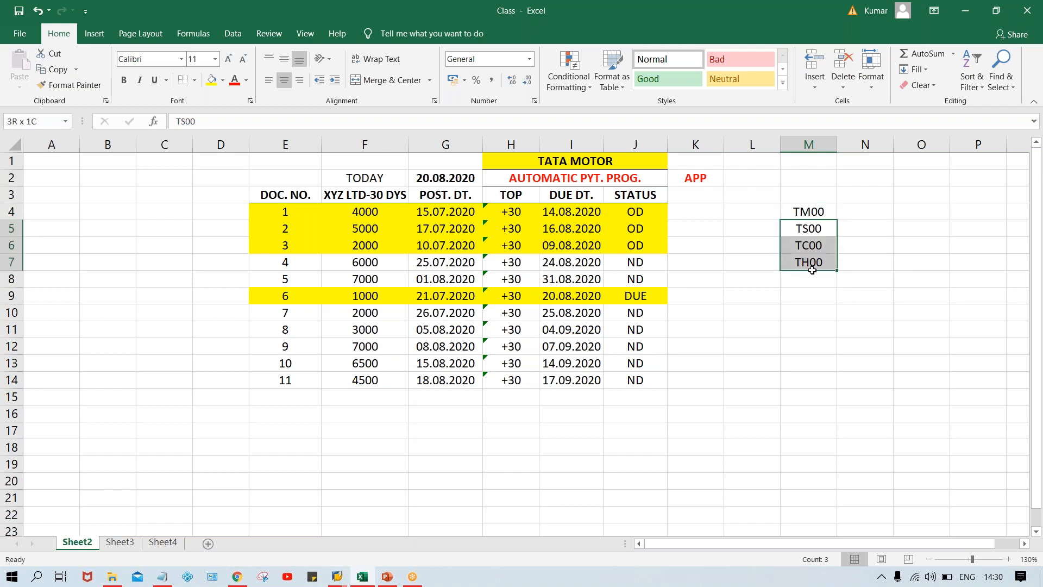
Compare paying company code TM00 in M4 with the codes TS00, TC00 and TH00 in M5 to M7.
{"action": "left_click", "coordinate": [817, 208]}
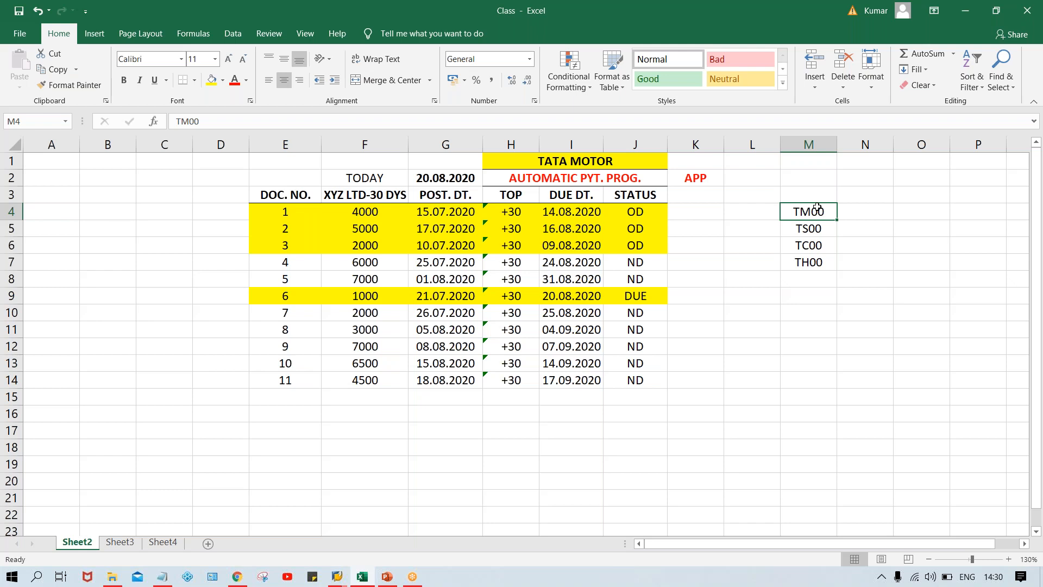
{"action": "left_click", "coordinate": [872, 215]}
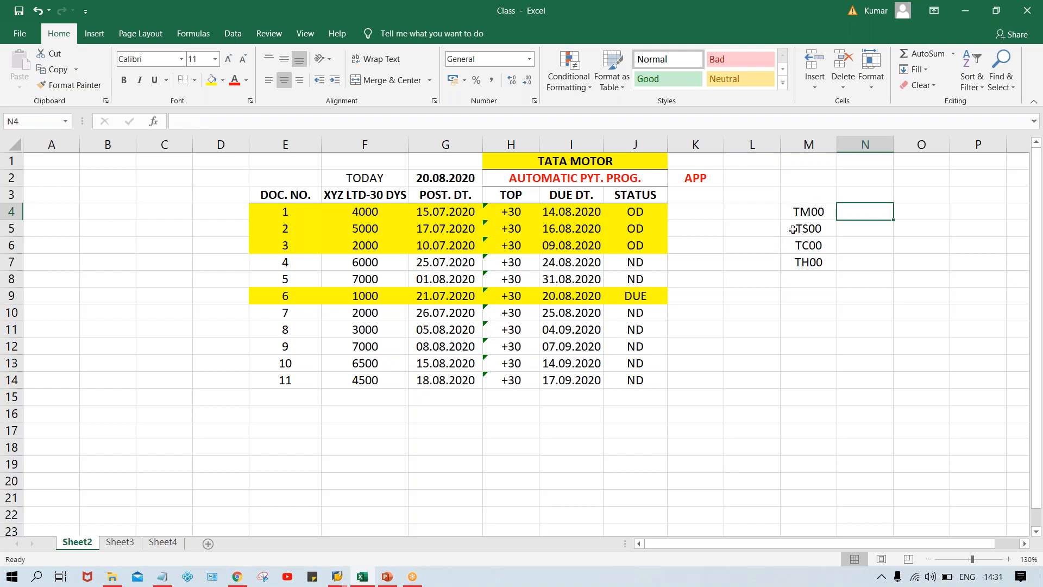
{"action": "left_click_drag", "start_coordinate": [792, 228], "coordinate": [805, 263]}
{"action": "left_click", "coordinate": [813, 209]}
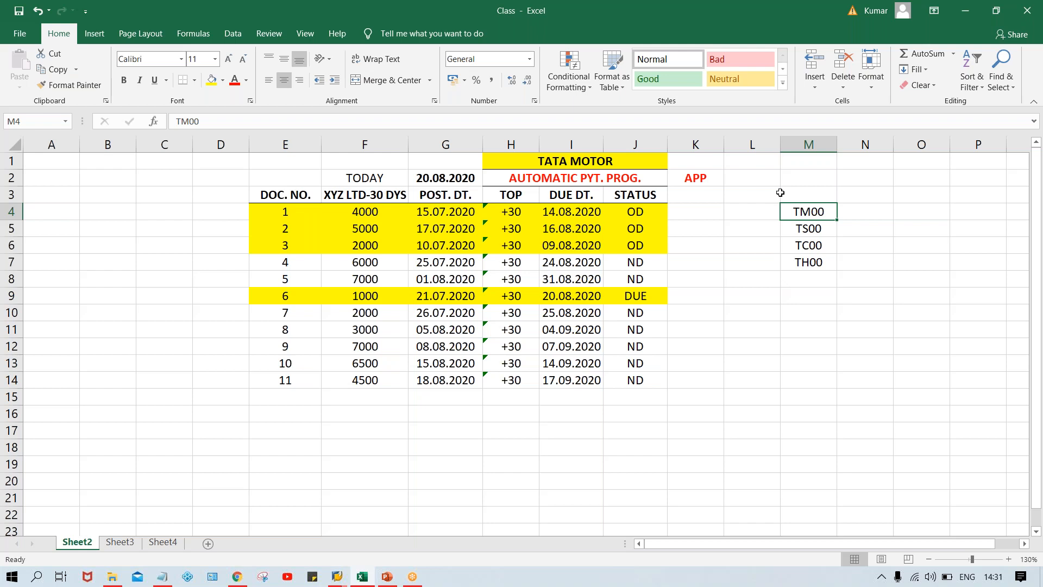
Switch to SAP and go over the paying company code TM00 and the tolerance days for payable field.
{"action": "key", "text": "alt+Tab"}
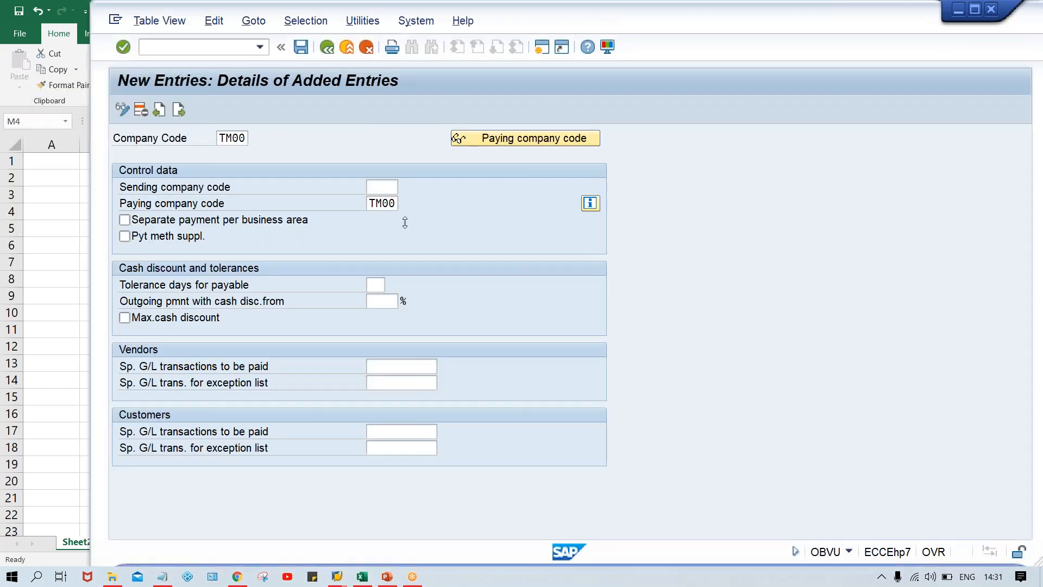
{"action": "type", "text": "TM00"}
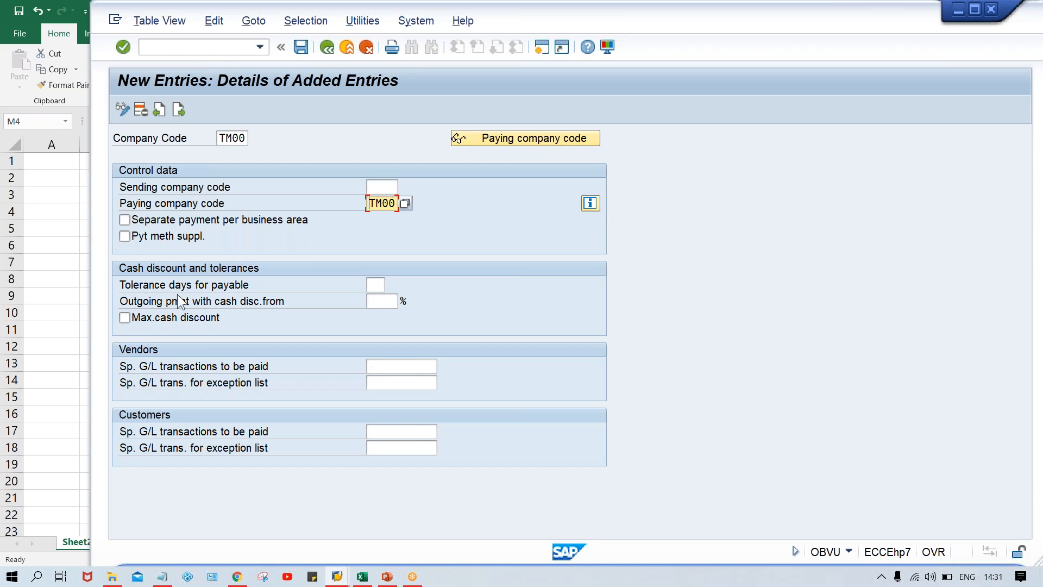
{"action": "left_click", "coordinate": [378, 283]}
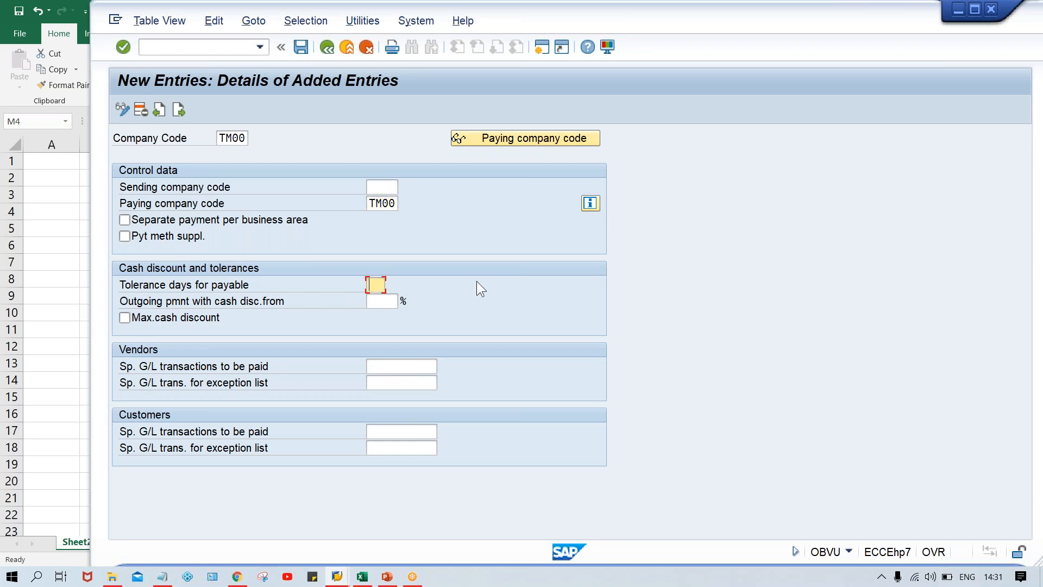
Switch to the Excel workbook and fill cells K4 to K14 with 5 tolerance days for every document.
{"action": "left_click", "coordinate": [362, 577]}
{"action": "left_click", "coordinate": [816, 291]}
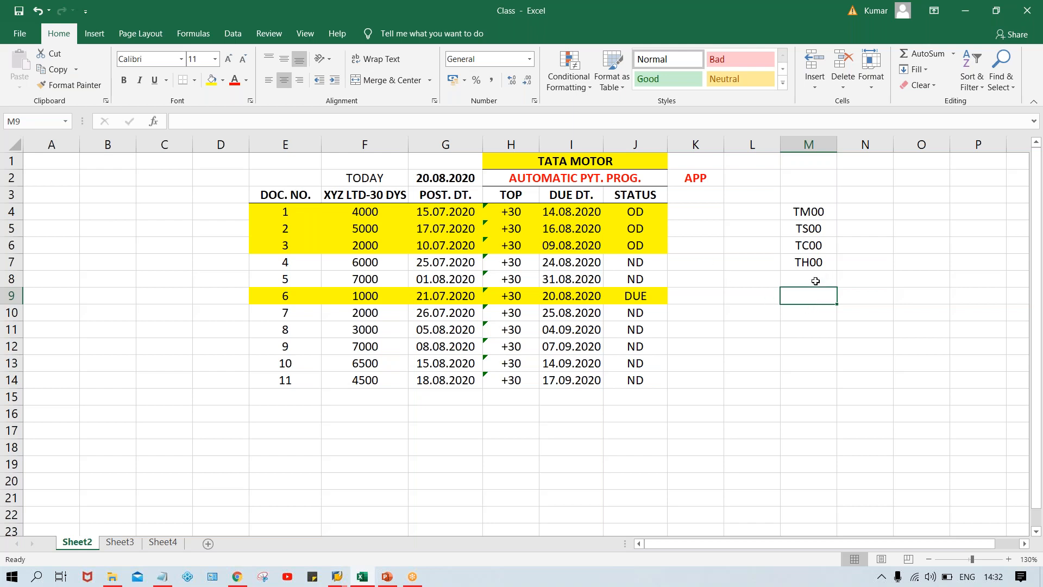
{"action": "left_click", "coordinate": [816, 281]}
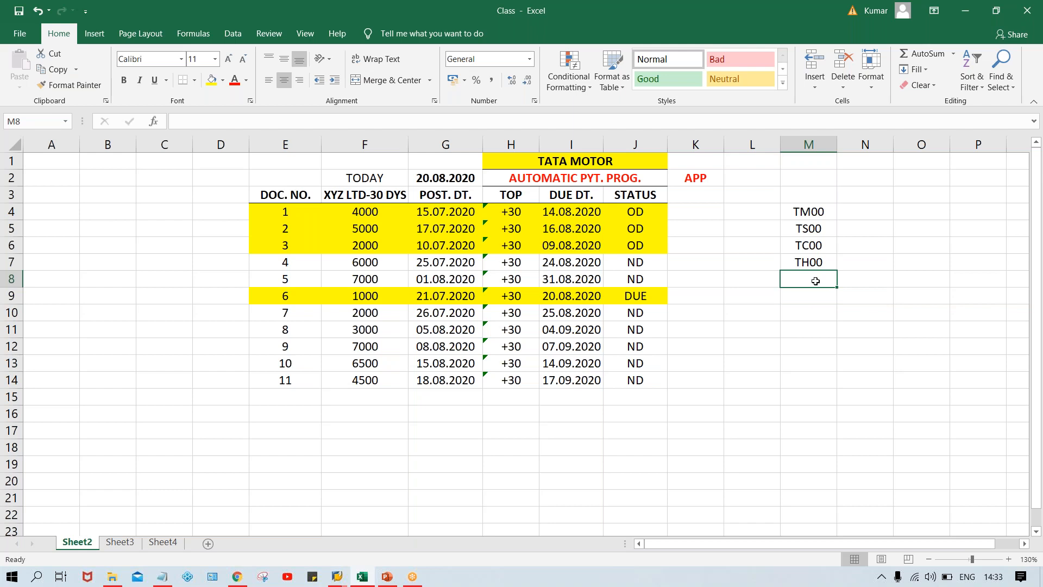
{"action": "left_click", "coordinate": [729, 280]}
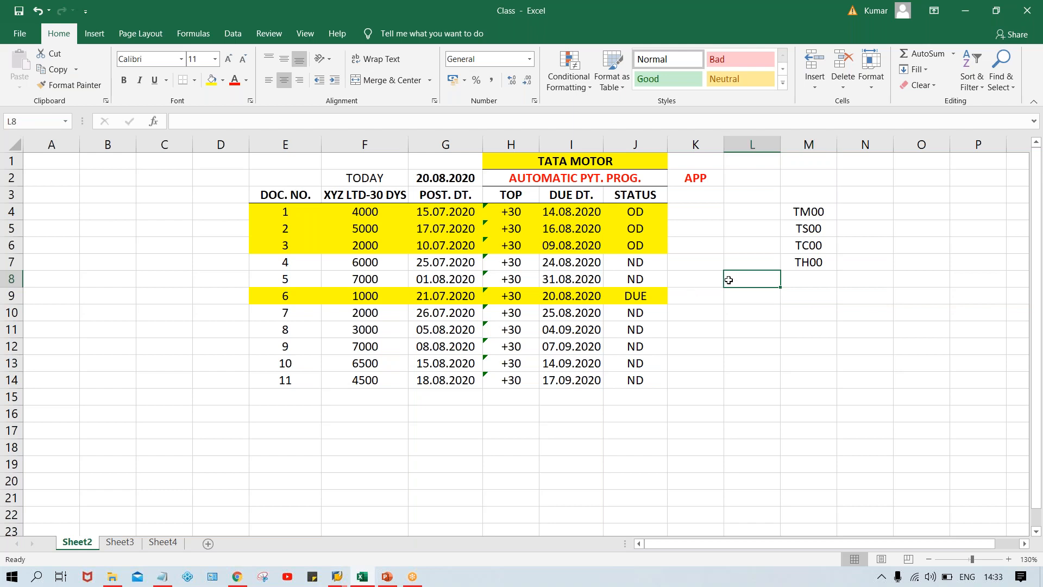
{"action": "left_click", "coordinate": [569, 212]}
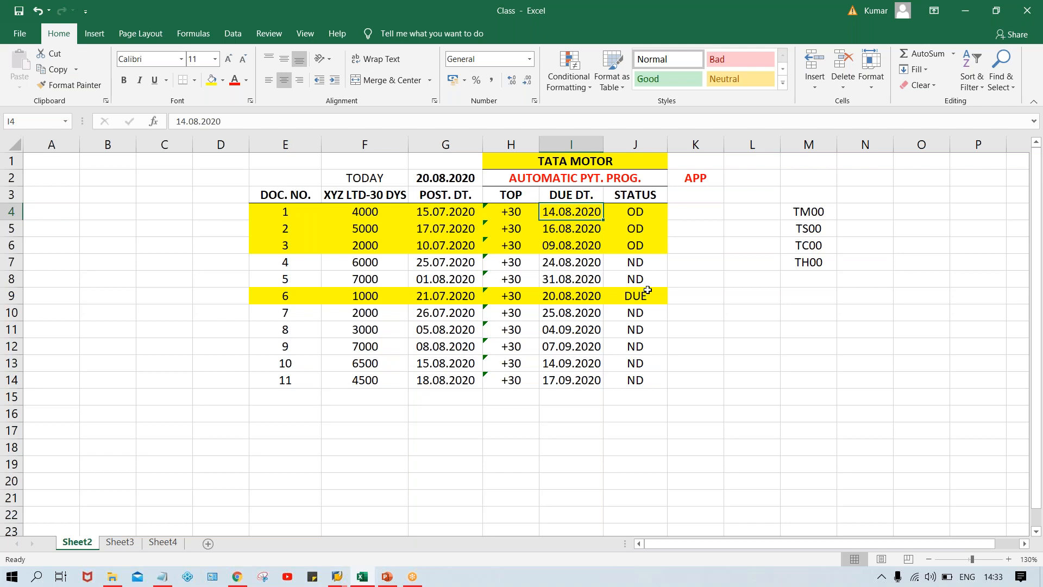
{"action": "left_click", "coordinate": [701, 211]}
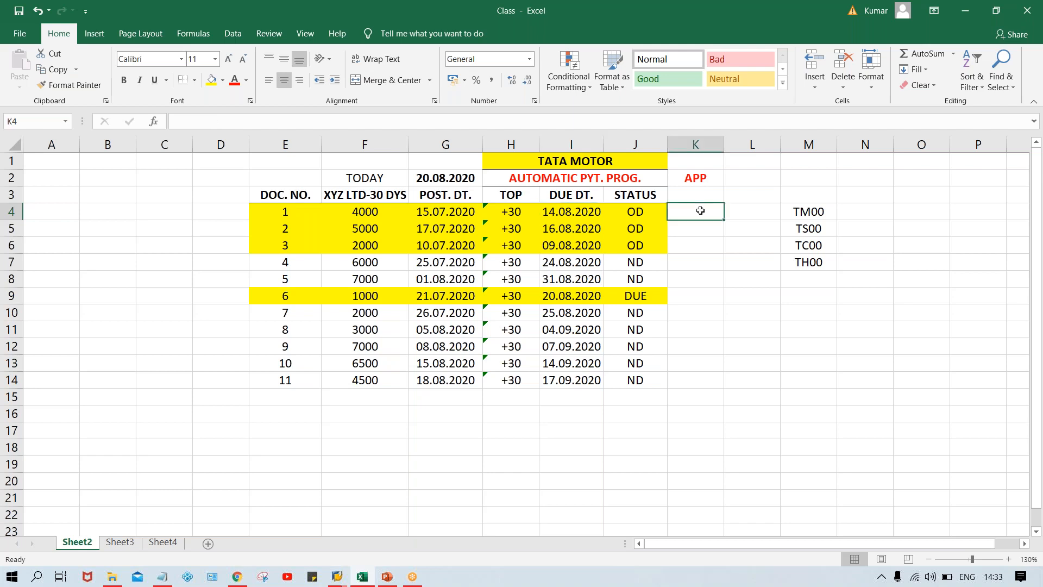
{"action": "type", "text": "5"}
{"action": "key", "text": "Return"}
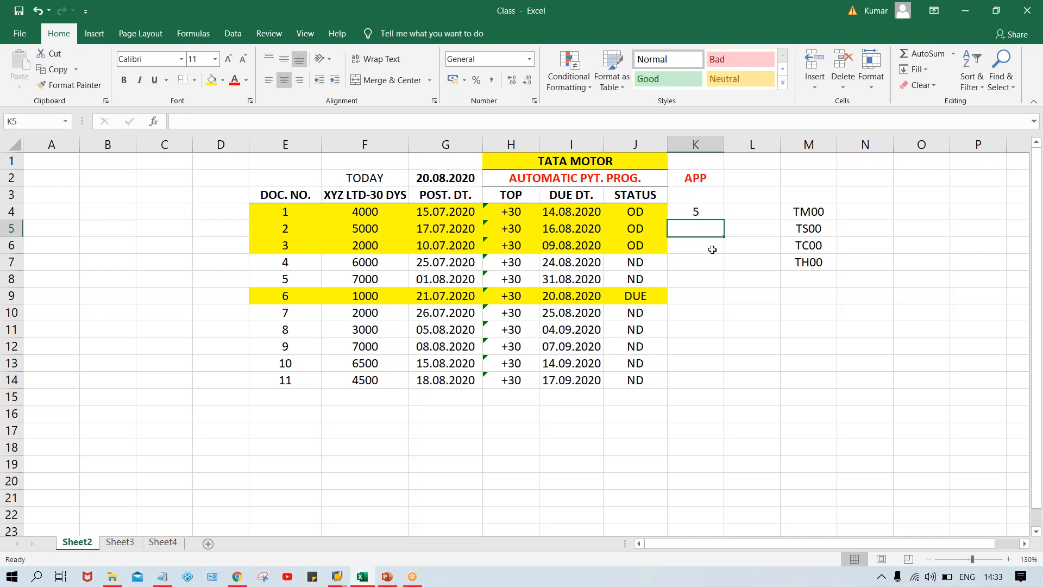
{"action": "left_click", "coordinate": [696, 211]}
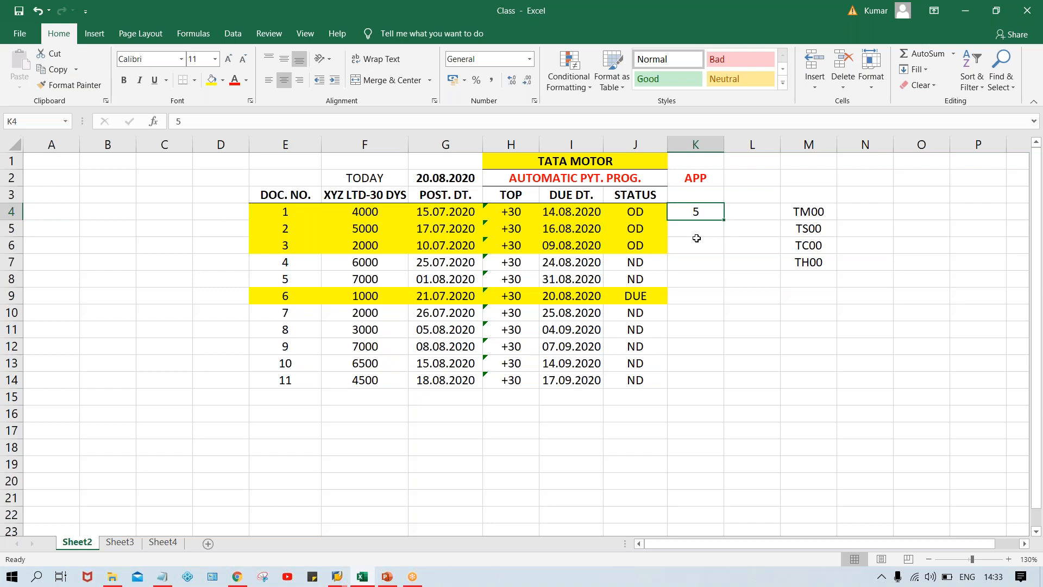
{"action": "left_click_drag", "start_coordinate": [698, 211], "coordinate": [701, 377]}
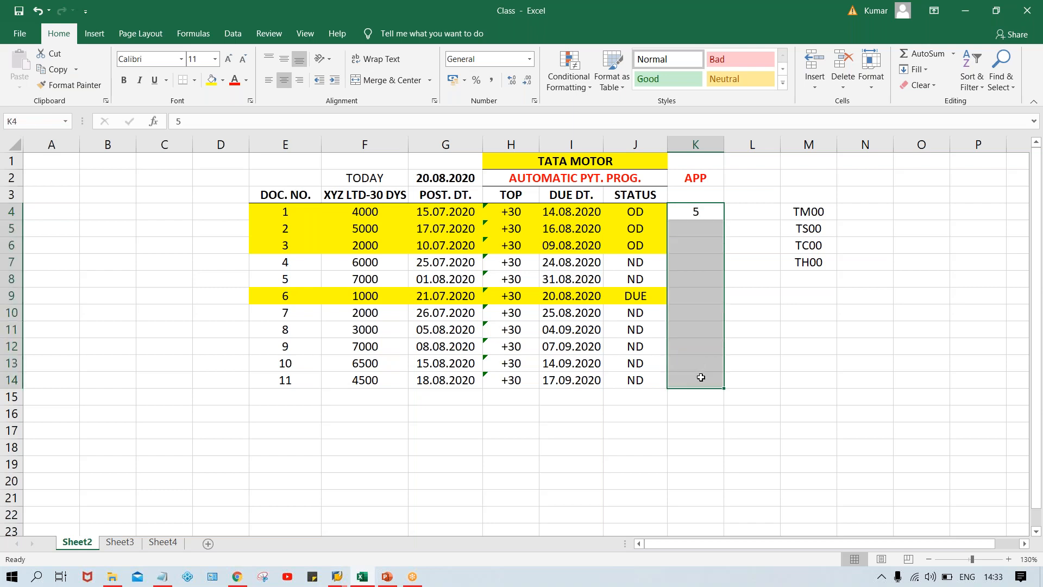
{"action": "key", "text": "ctrl+e"}
{"action": "key", "text": "ctrl+d"}
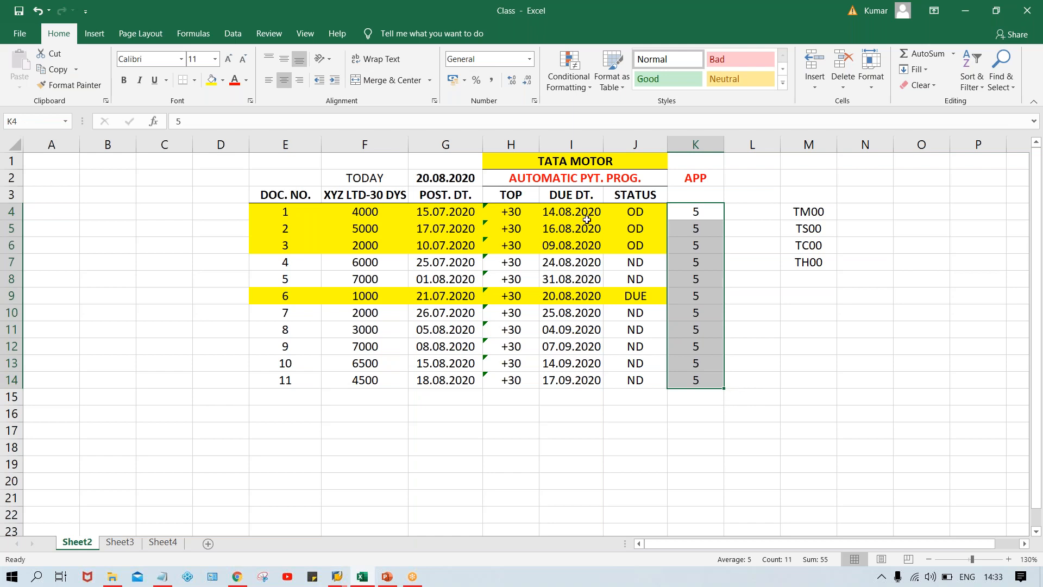
Compare the due date of document 1 in I4 with its tolerance days in K4.
{"action": "left_click", "coordinate": [586, 218]}
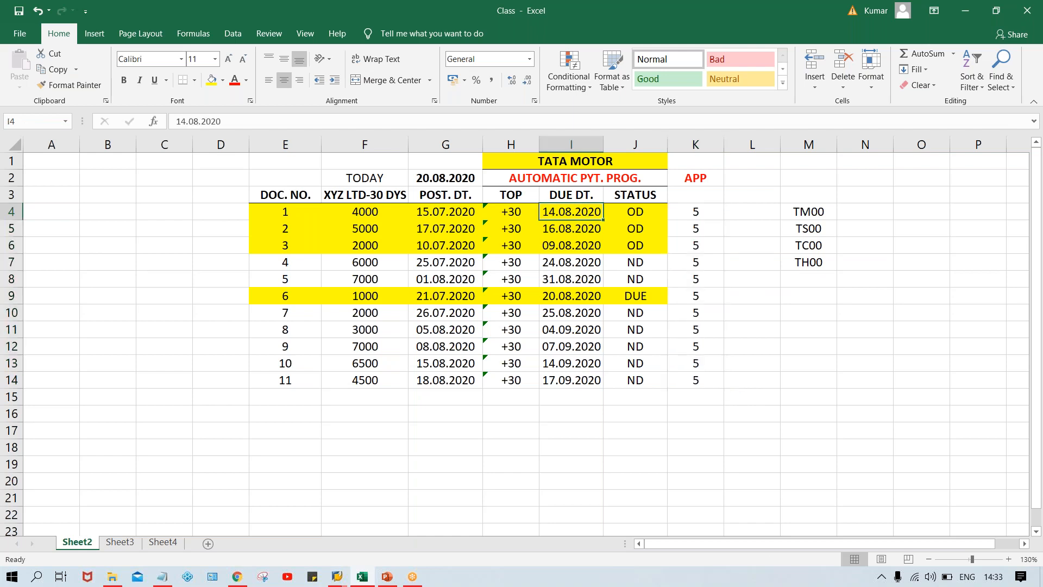
{"action": "left_click", "coordinate": [693, 212]}
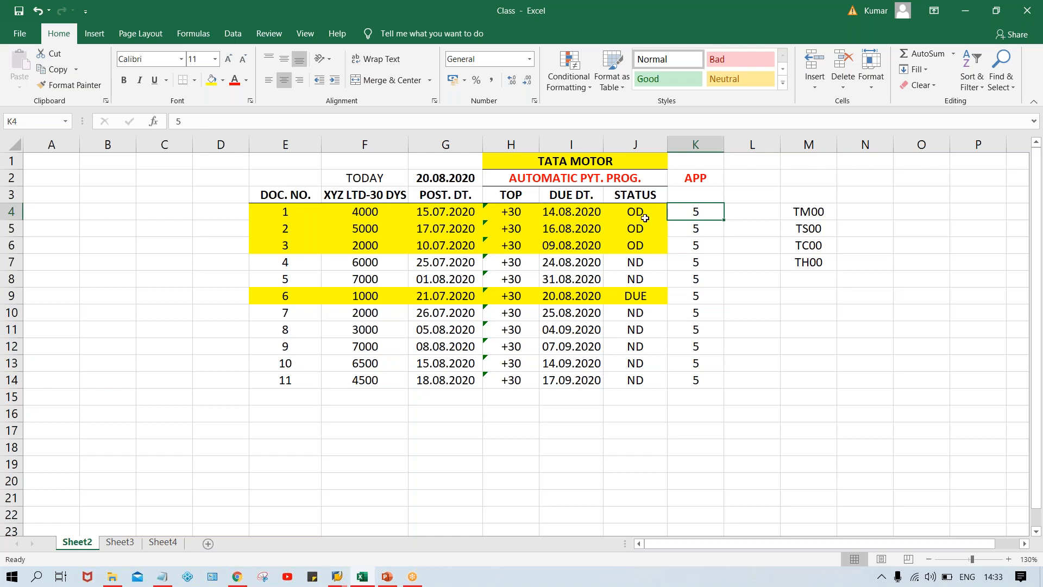
{"action": "left_click", "coordinate": [591, 215]}
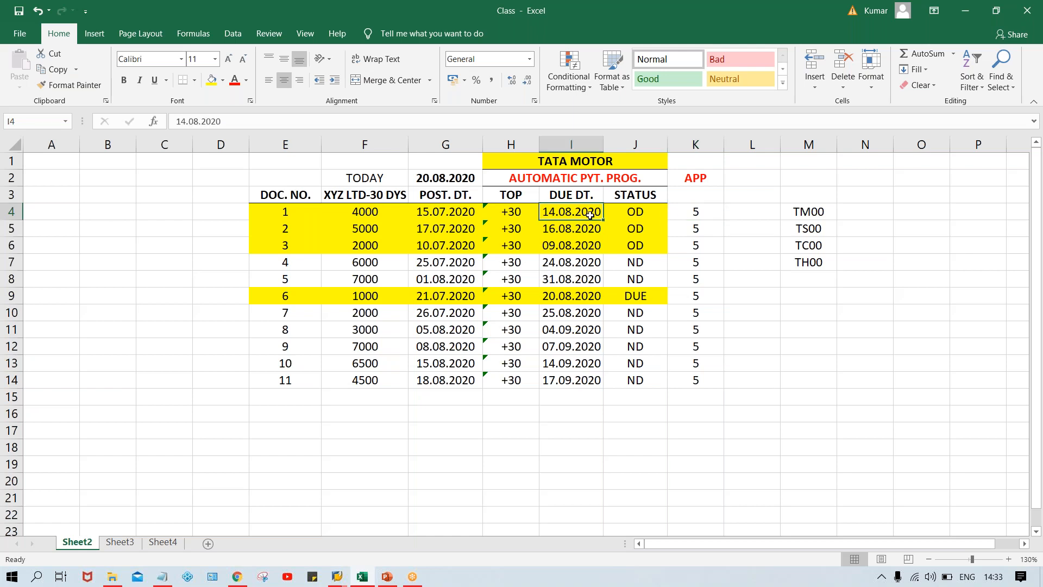
{"action": "left_click", "coordinate": [690, 211]}
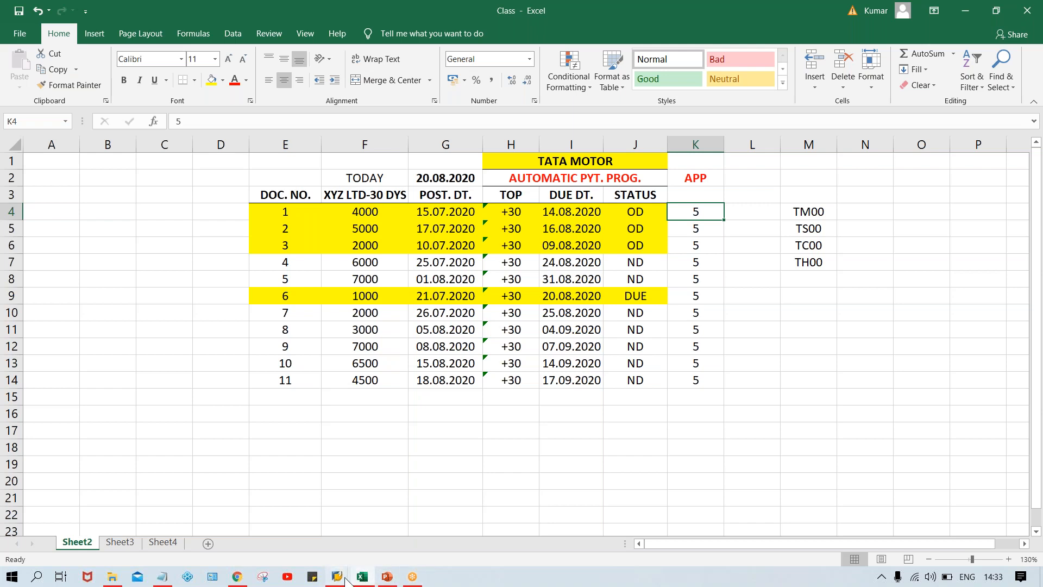
Check the tolerance days field in SAP against the due dates, tolerance days and status of documents 1 and 2 in the Excel workbook.
{"action": "mouse_move", "coordinate": [346, 581]}
{"action": "left_click", "coordinate": [384, 531]}
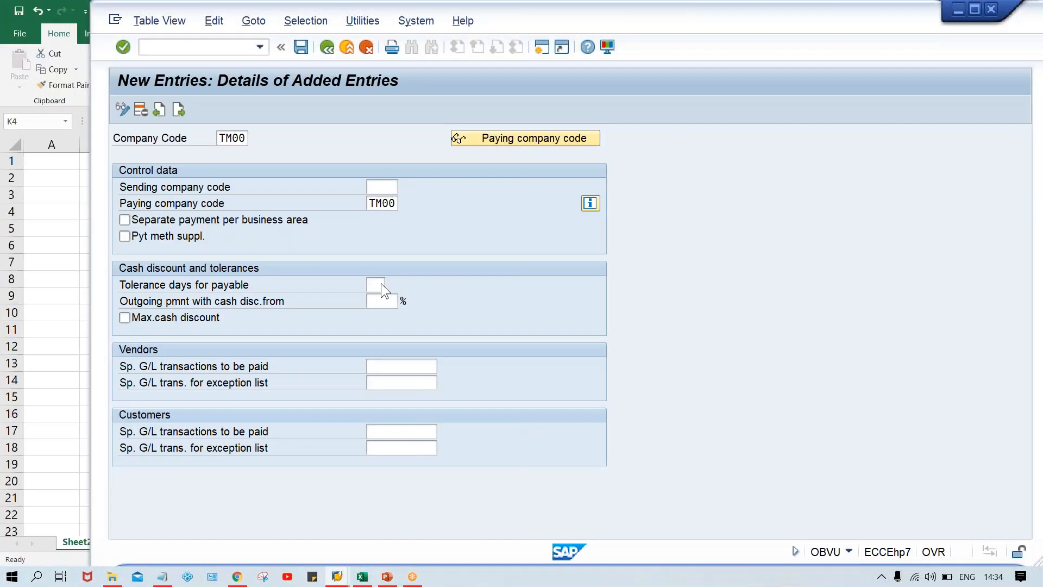
{"action": "left_click", "coordinate": [363, 579]}
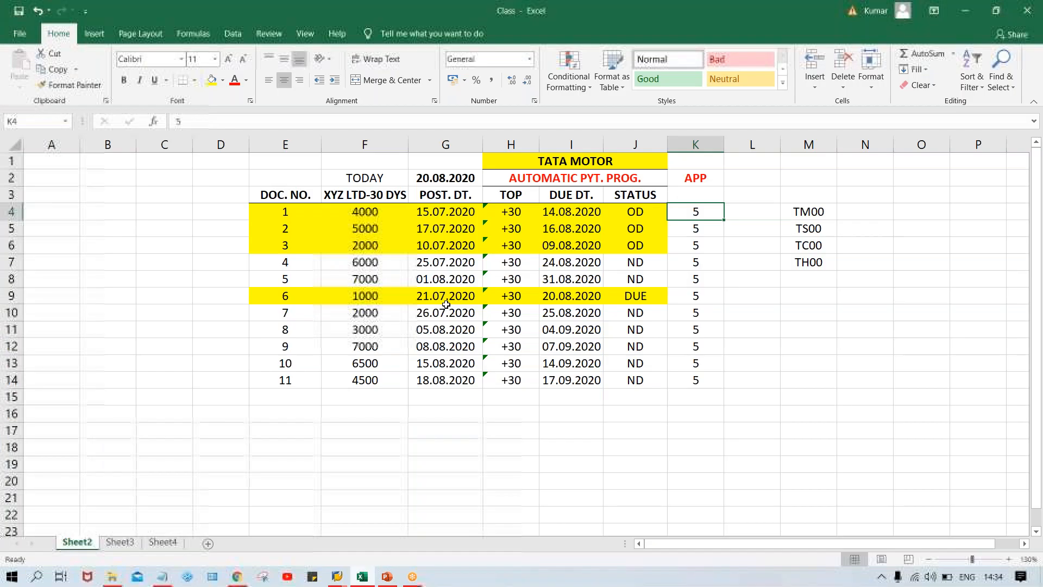
{"action": "left_click", "coordinate": [578, 214]}
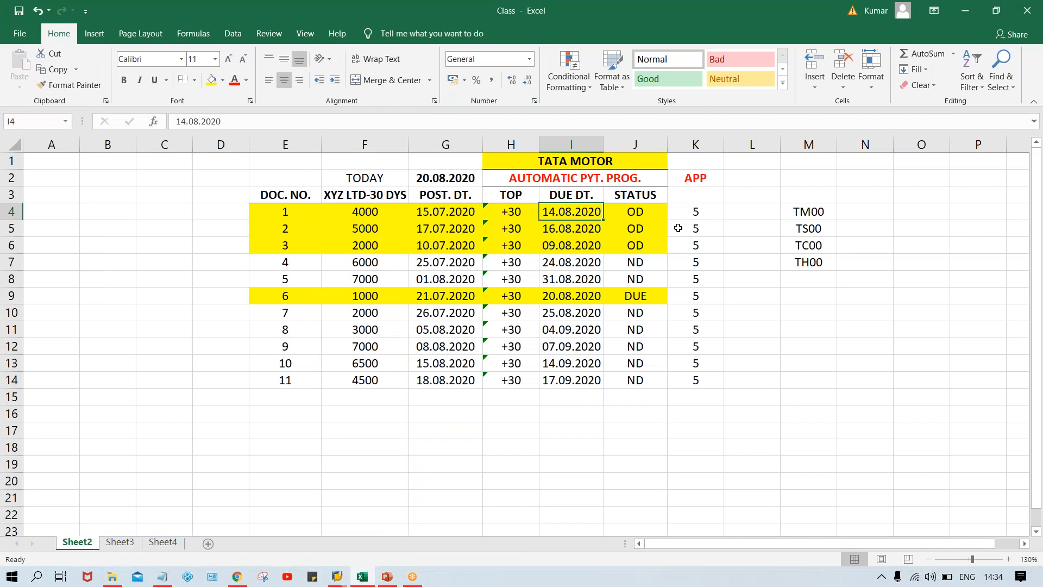
{"action": "left_click", "coordinate": [689, 213]}
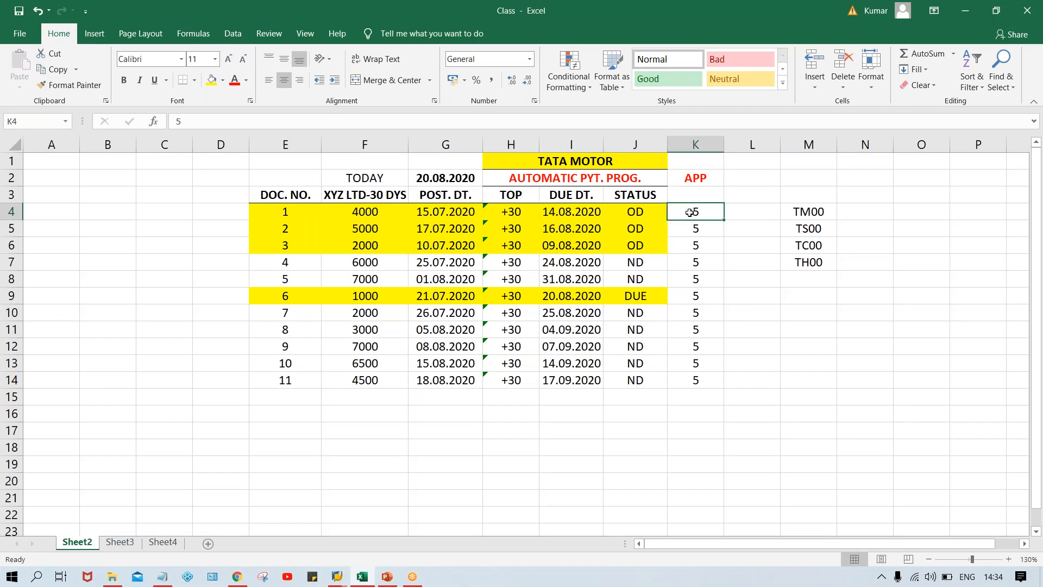
{"action": "left_click", "coordinate": [546, 226]}
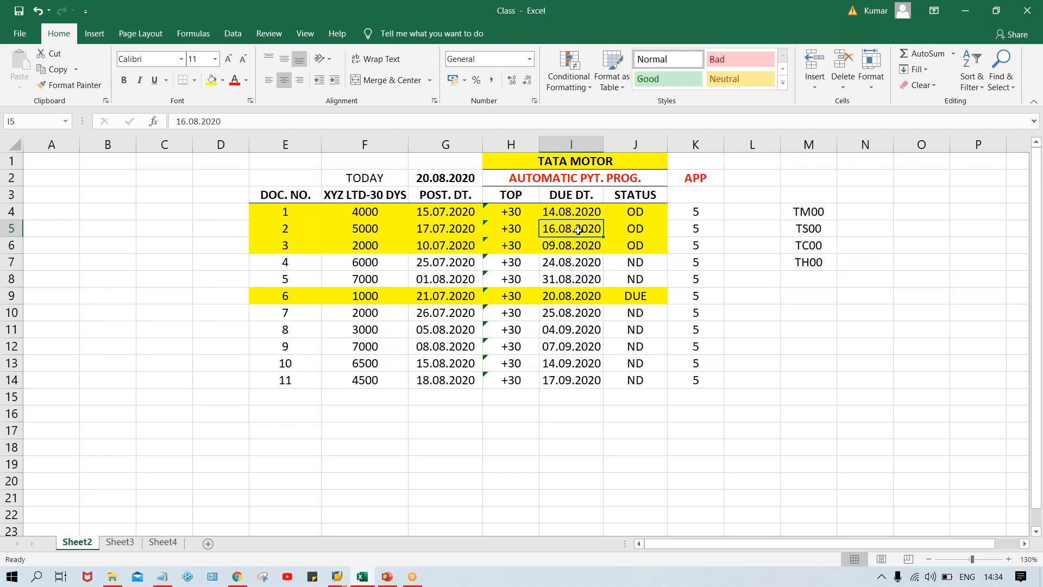
{"action": "left_click", "coordinate": [633, 229]}
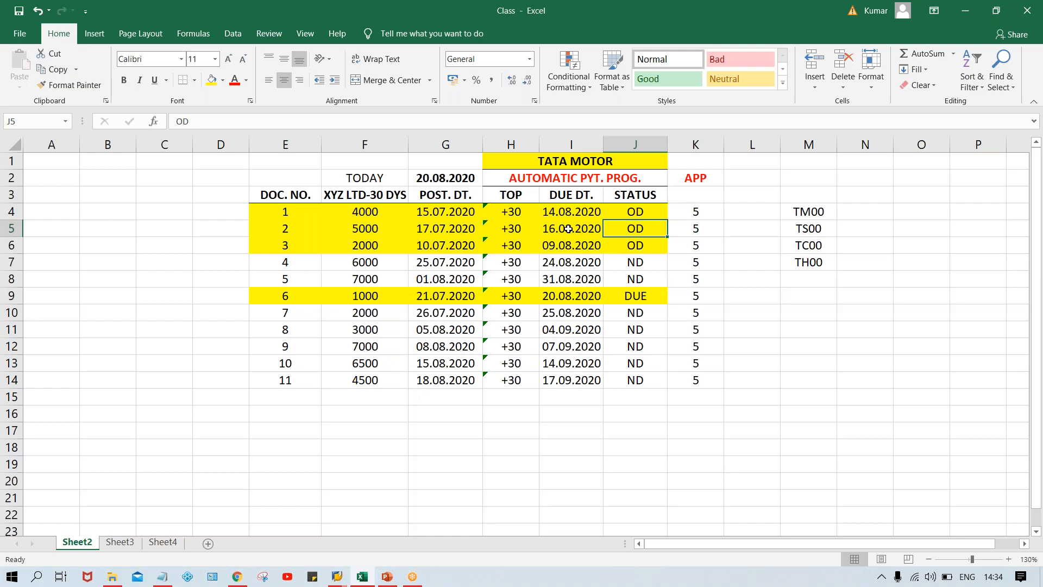
Switch back to SAP and try A as the special G/L transaction to be paid for vendors.
{"action": "key", "text": "alt+Tab"}
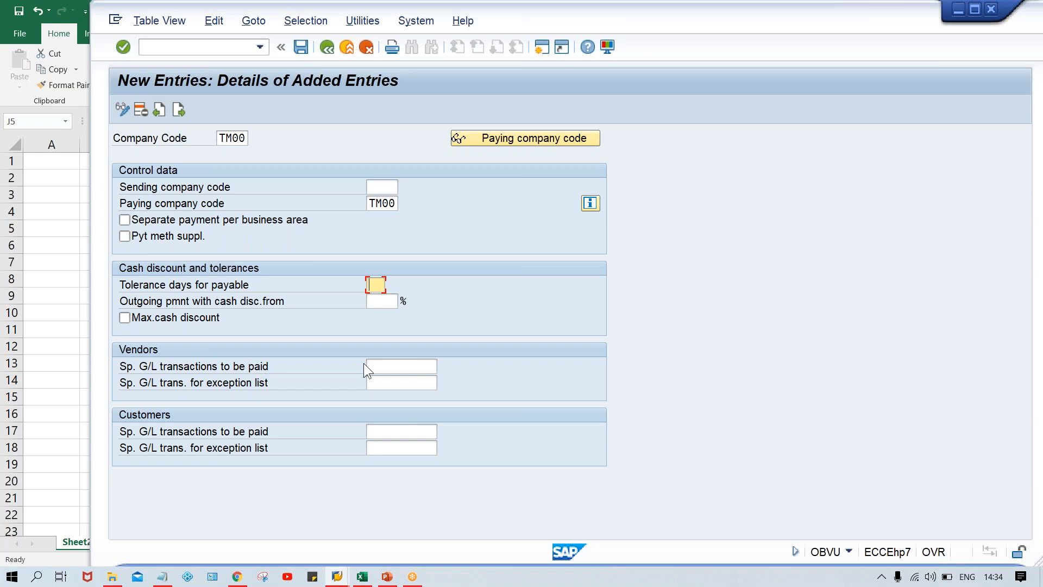
{"action": "left_click", "coordinate": [387, 365]}
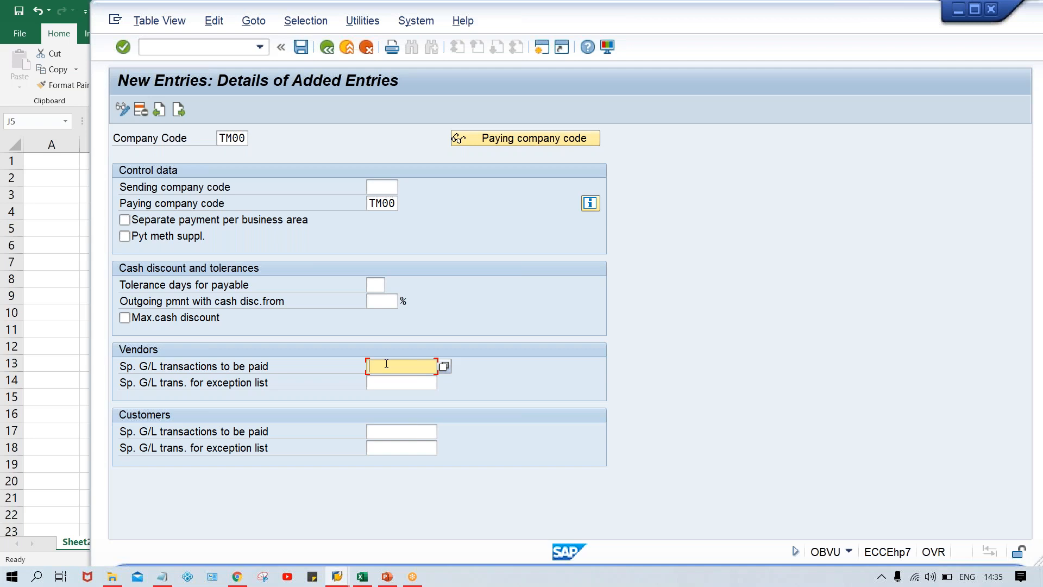
{"action": "type", "text": "A"}
{"action": "key", "text": "BackSpace"}
Review the sending company code, paying company code and tolerance days for payable fields of the TM00 entry.
{"action": "left_click", "coordinate": [375, 188]}
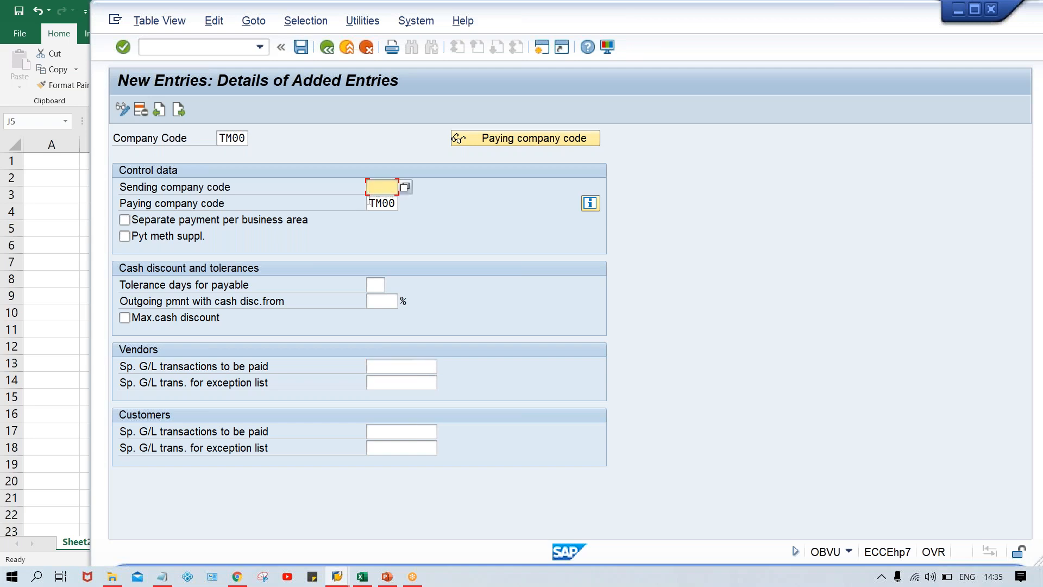
{"action": "left_click", "coordinate": [370, 202]}
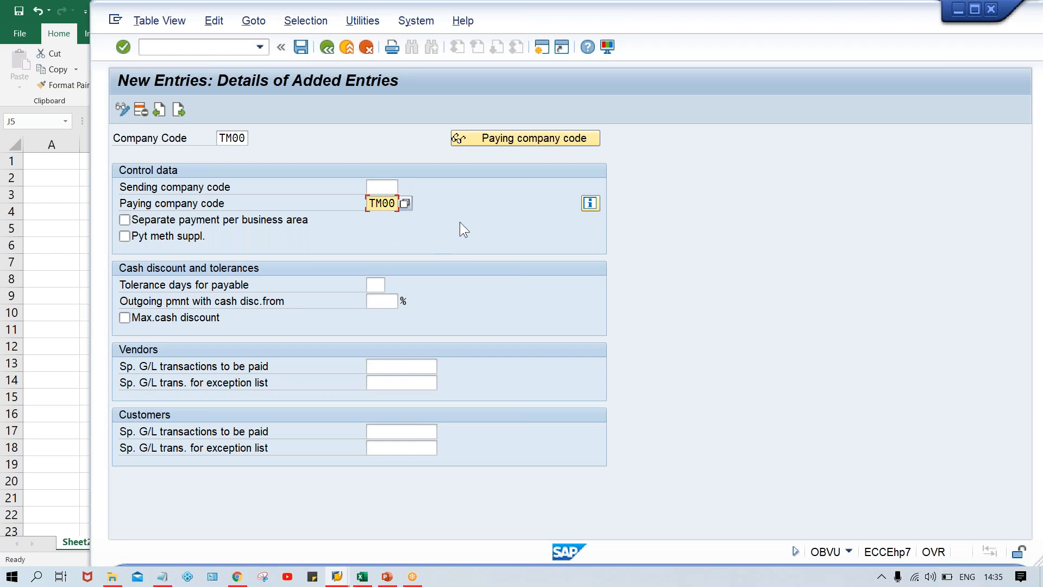
{"action": "left_click", "coordinate": [377, 284]}
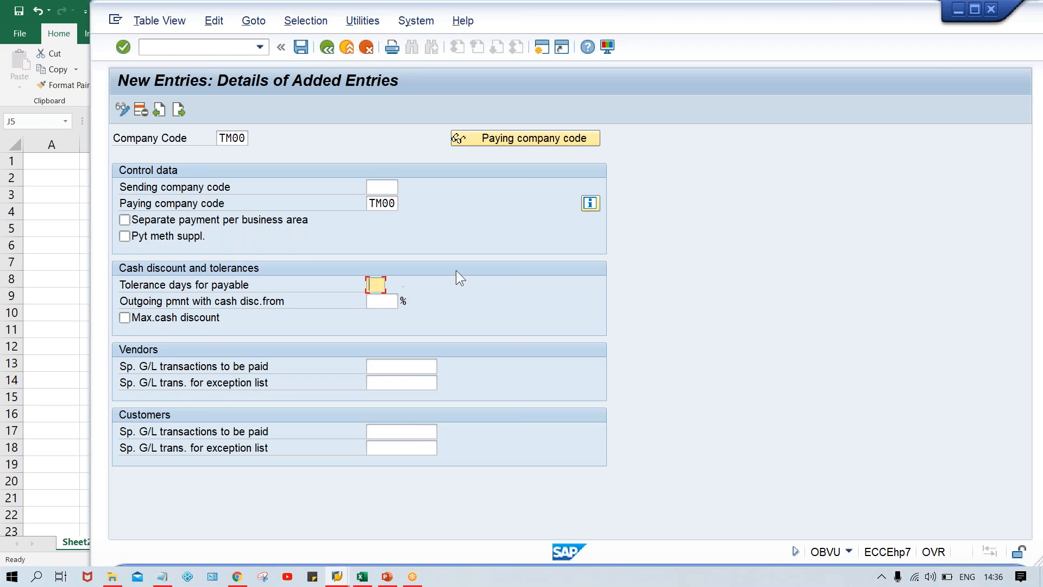
{"action": "key", "text": "Return"}
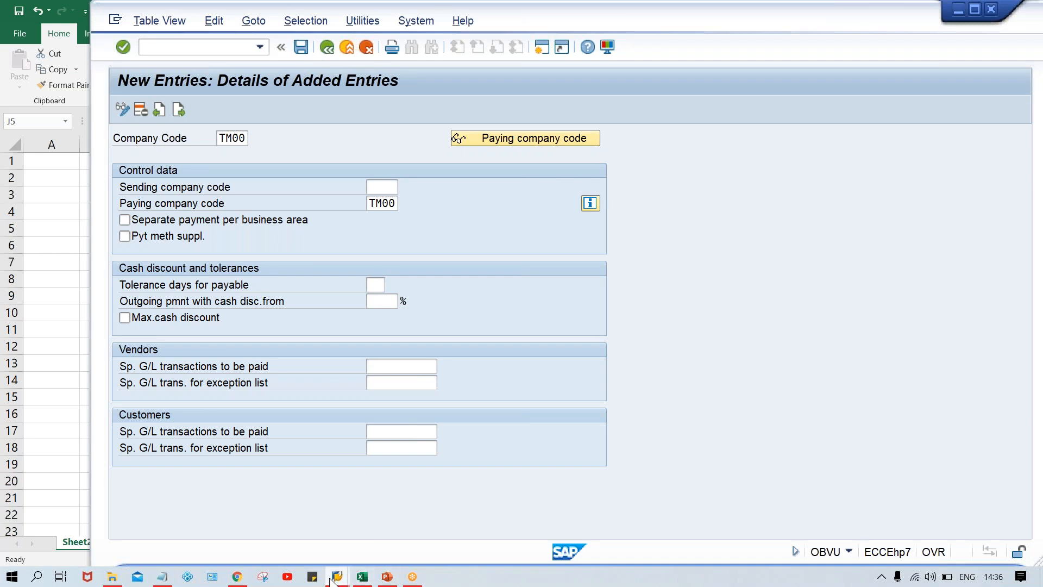
Switch to SAP Logon and open the SAP_2 connection's logon screen.
{"action": "mouse_move", "coordinate": [337, 577]}
{"action": "left_click", "coordinate": [325, 513]}
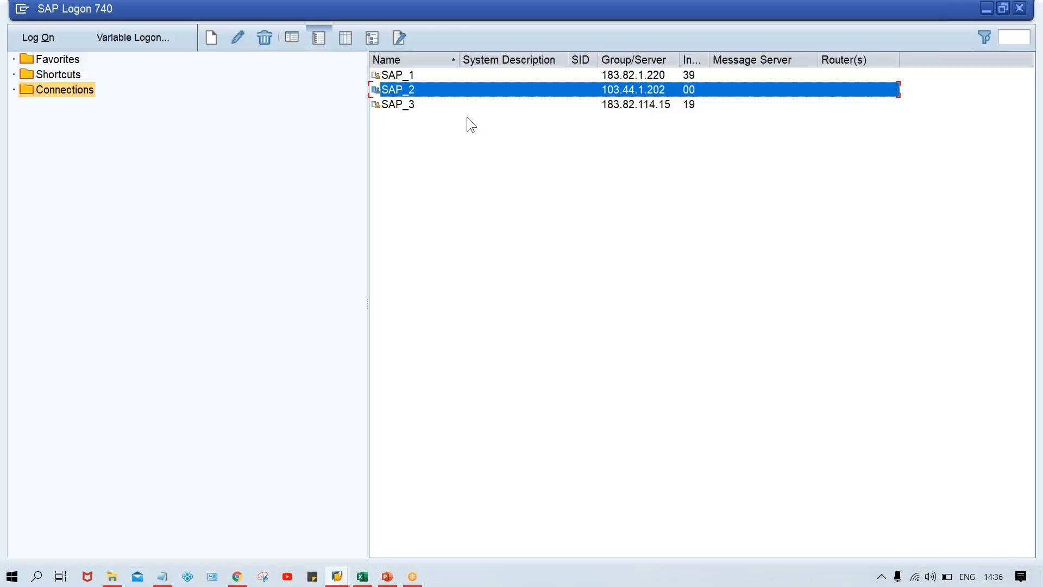
{"action": "double_click", "coordinate": [438, 89]}
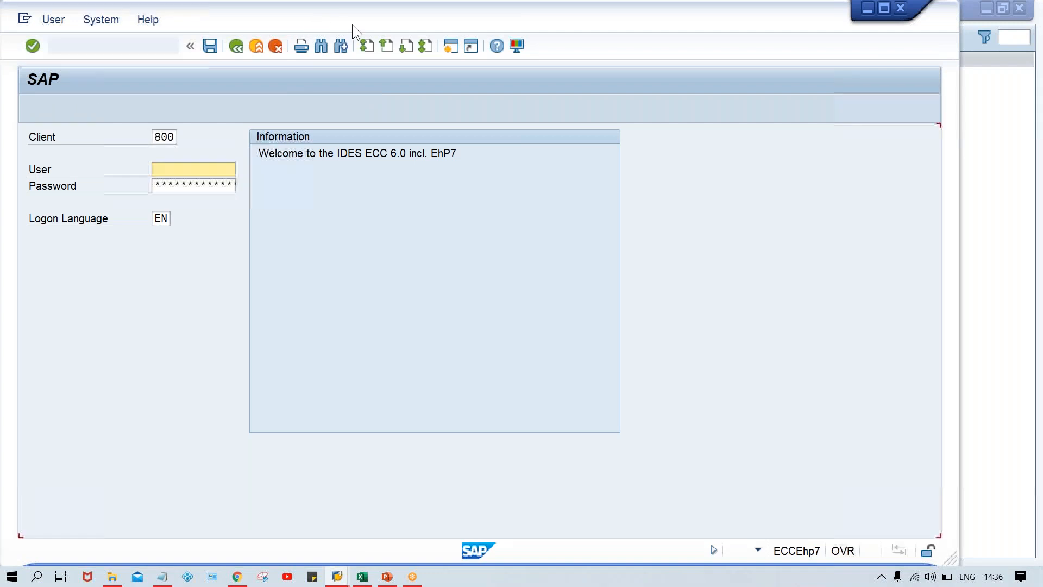
{"action": "left_click_drag", "start_coordinate": [339, 25], "coordinate": [334, 24]}
Log on to client 800 with the user name and account password, repeating the logon after dismissing the connection error.
{"action": "key", "text": "Down"}
{"action": "key", "text": "Down"}
{"action": "key", "text": "Return"}
{"action": "key", "text": "Tab"}
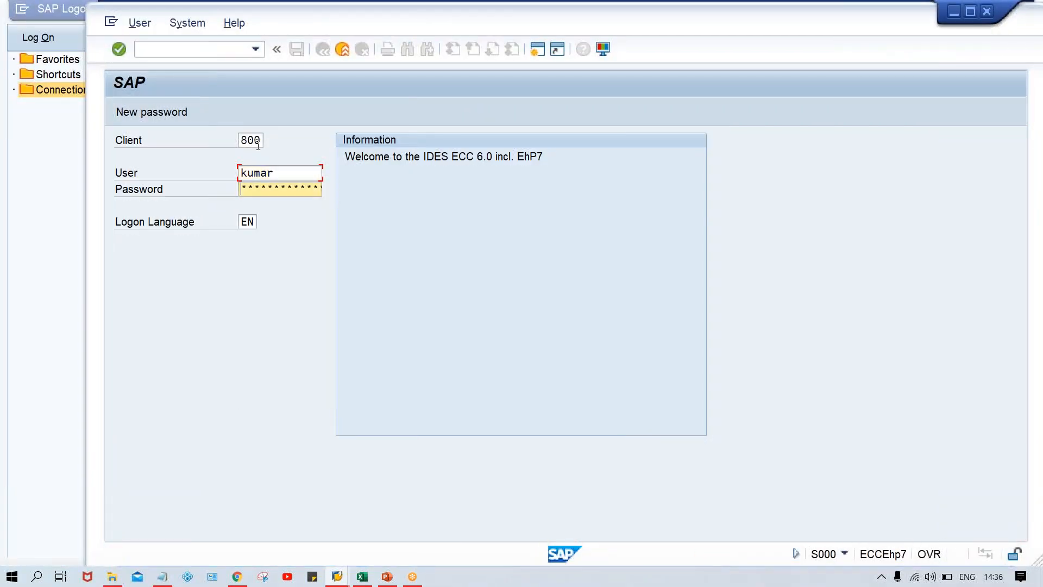
{"action": "key", "text": "Caps_Lock"}
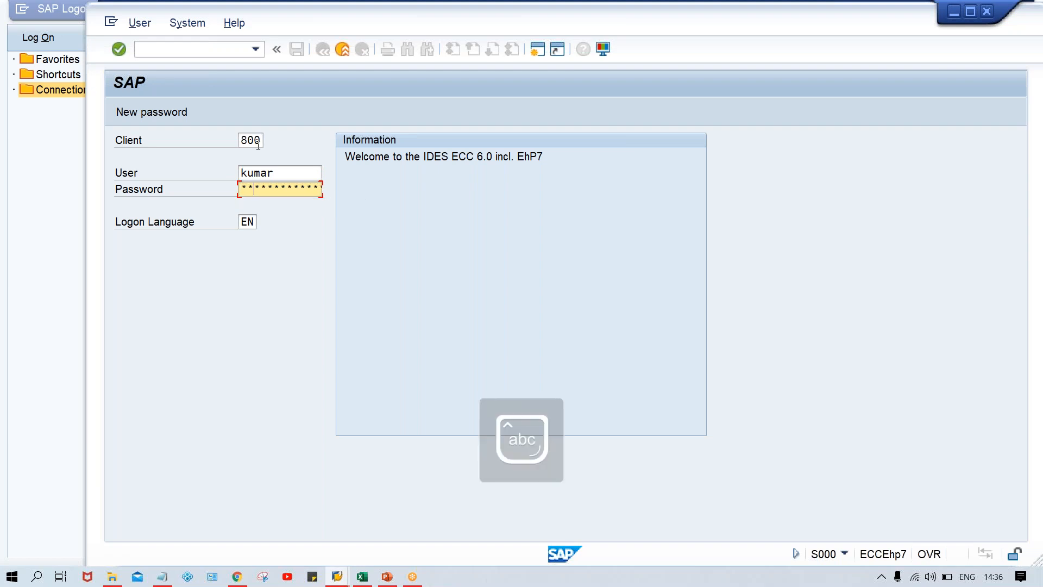
{"action": "key", "text": "Return"}
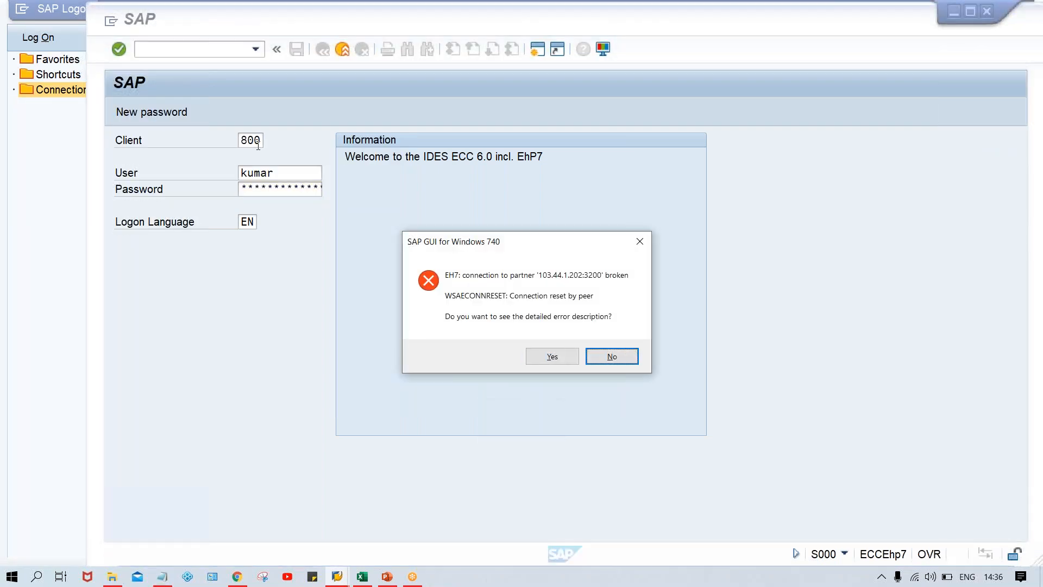
{"action": "key", "text": "Return"}
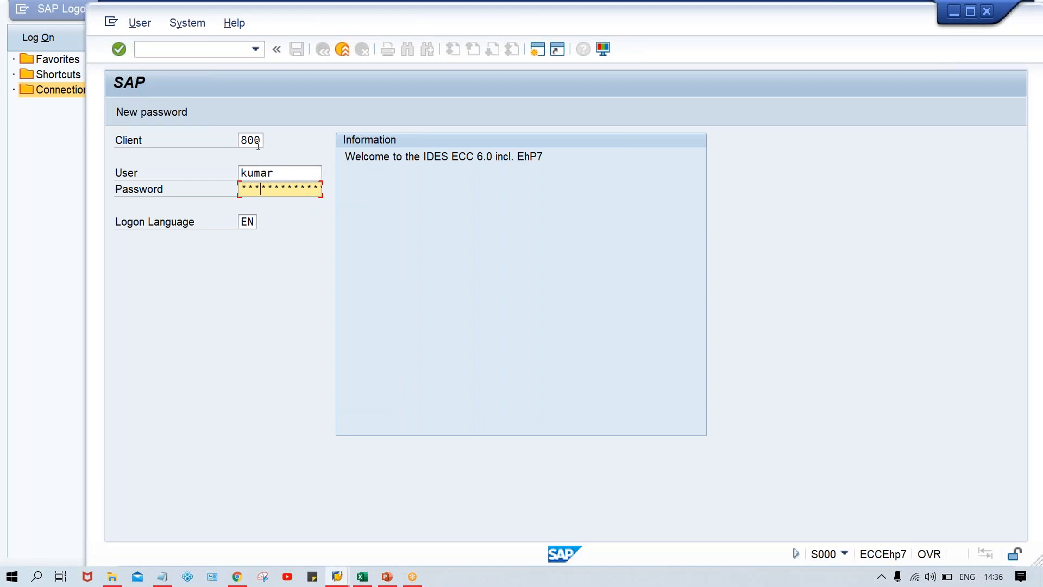
{"action": "key", "text": "Return"}
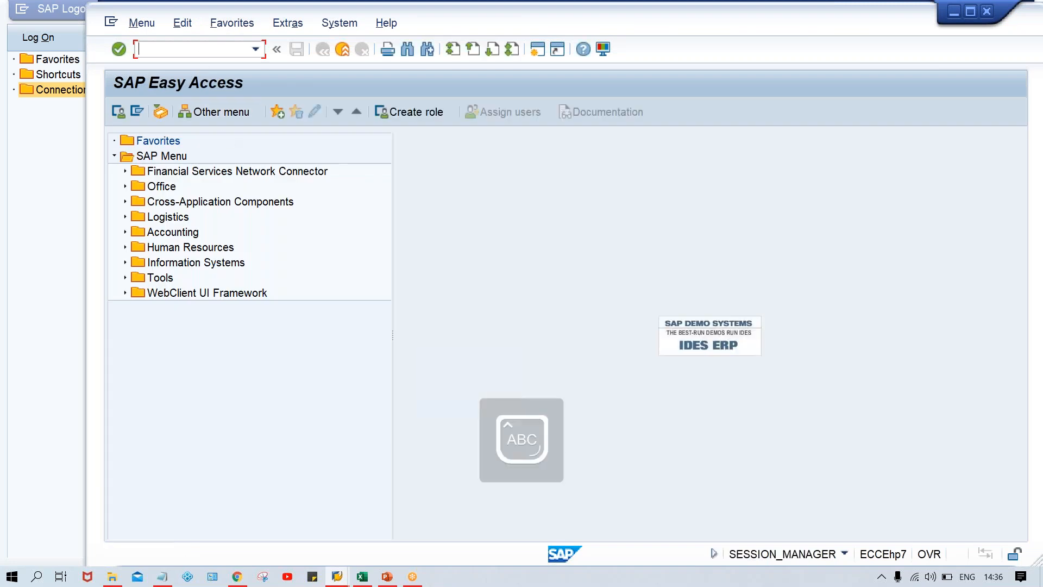
Start transaction FBZP and try to open the All company codes settings of the payment program.
{"action": "type", "text": "FBZP"}
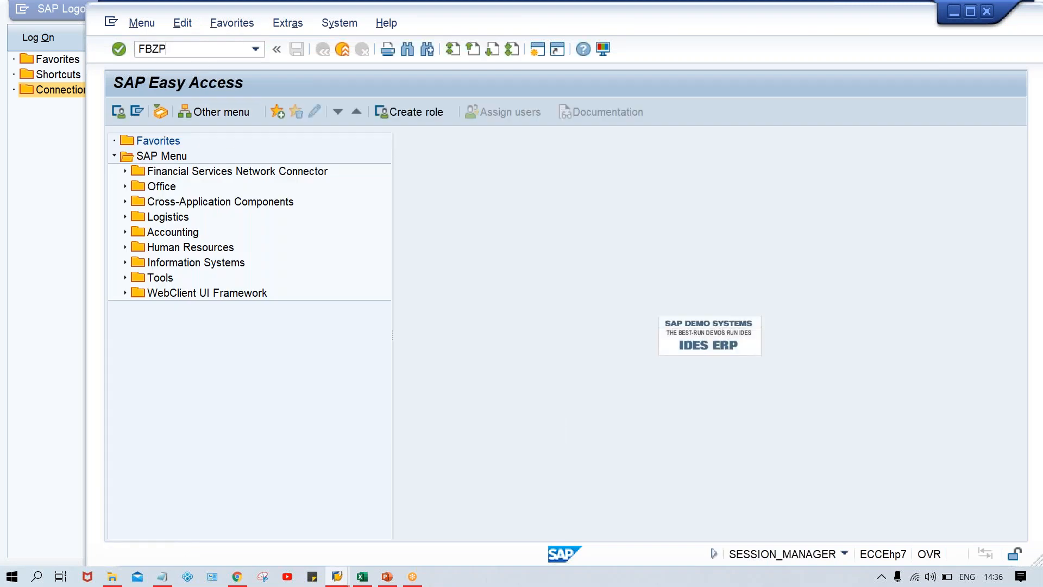
{"action": "key", "text": "Return"}
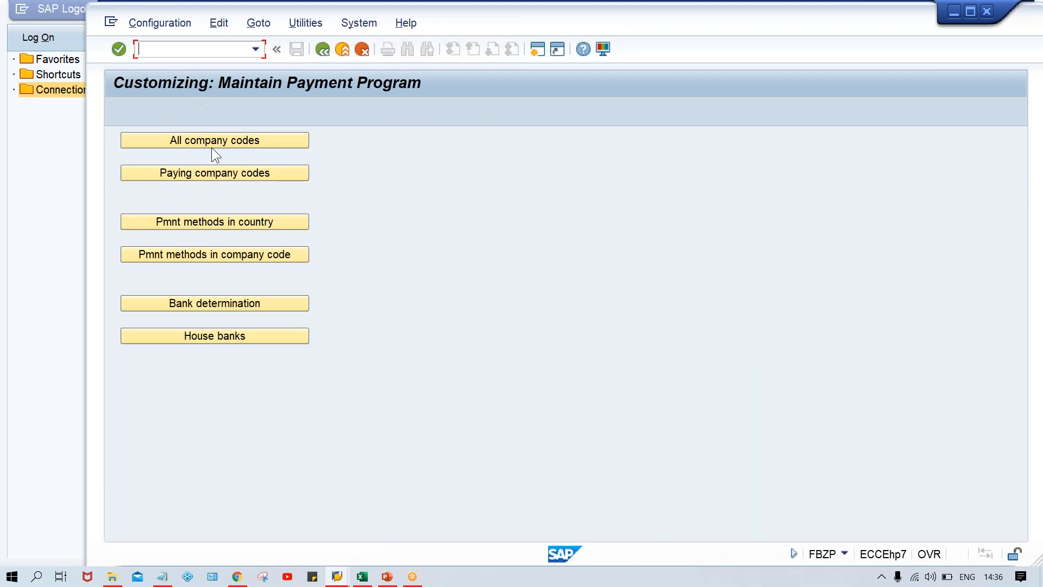
{"action": "left_click", "coordinate": [208, 138]}
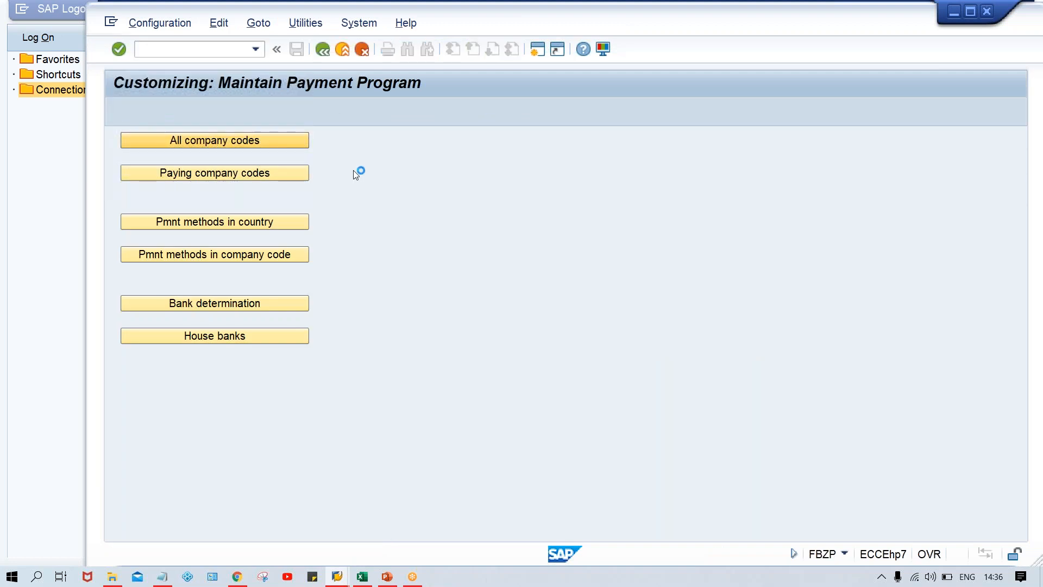
{"action": "left_click", "coordinate": [356, 412]}
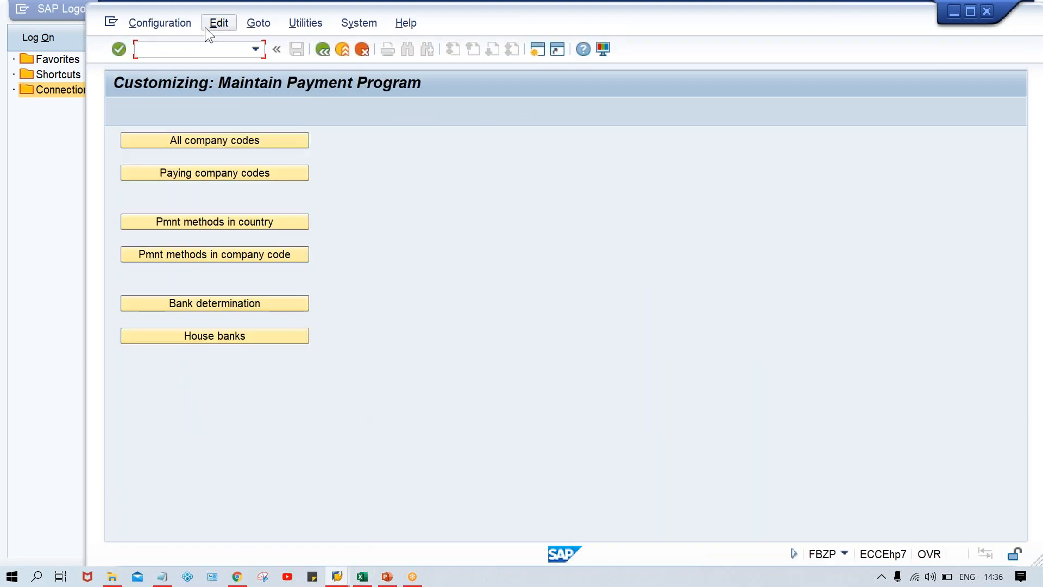
Start transaction /NSM12 and list the lock entries of client 800 with the user name left empty.
{"action": "type", "text": "/NSM12"}
{"action": "key", "text": "Return"}
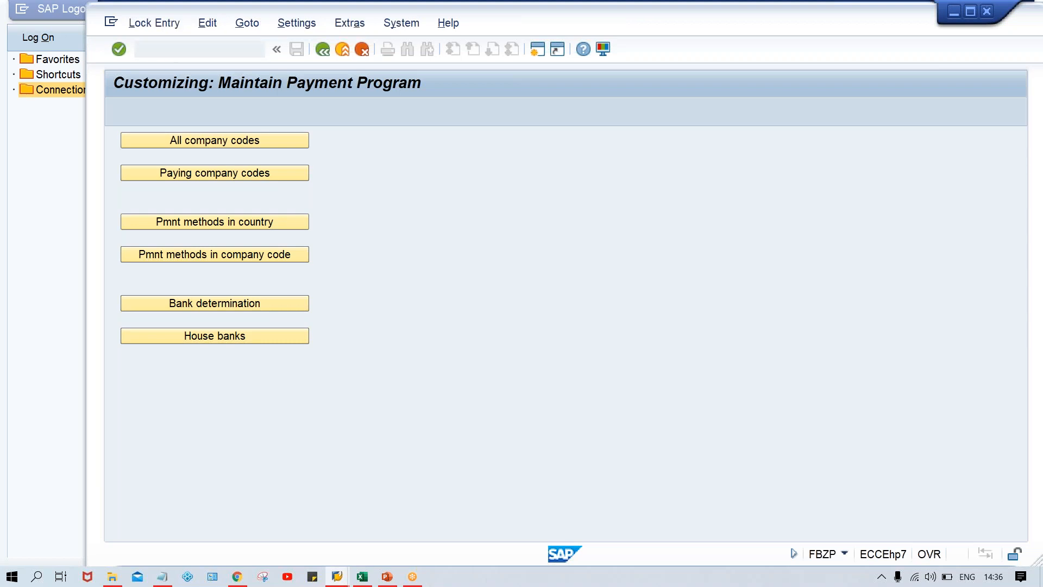
{"action": "double_click", "coordinate": [310, 218]}
{"action": "key", "text": "BackSpace"}
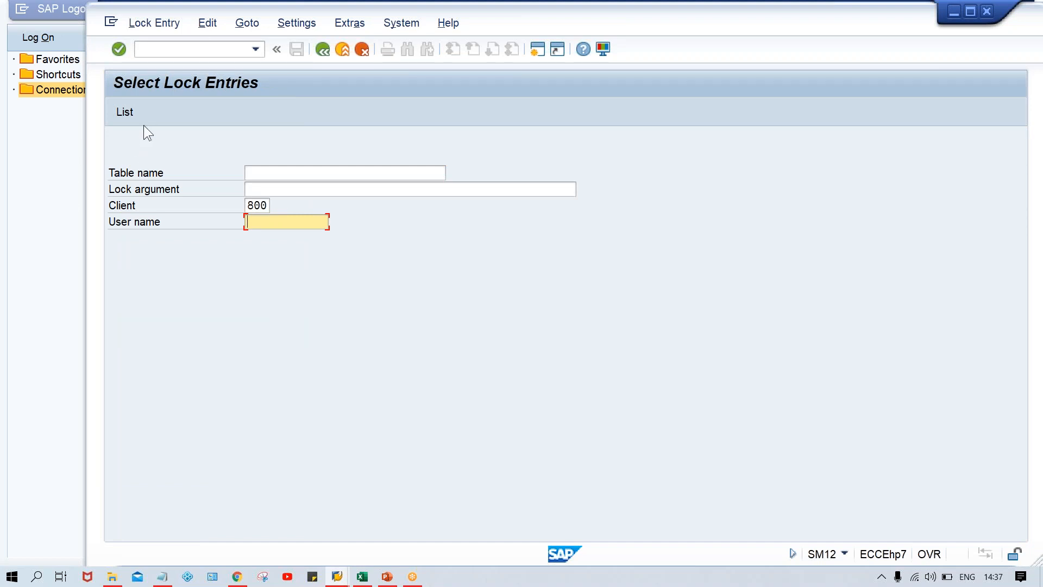
{"action": "left_click", "coordinate": [177, 51]}
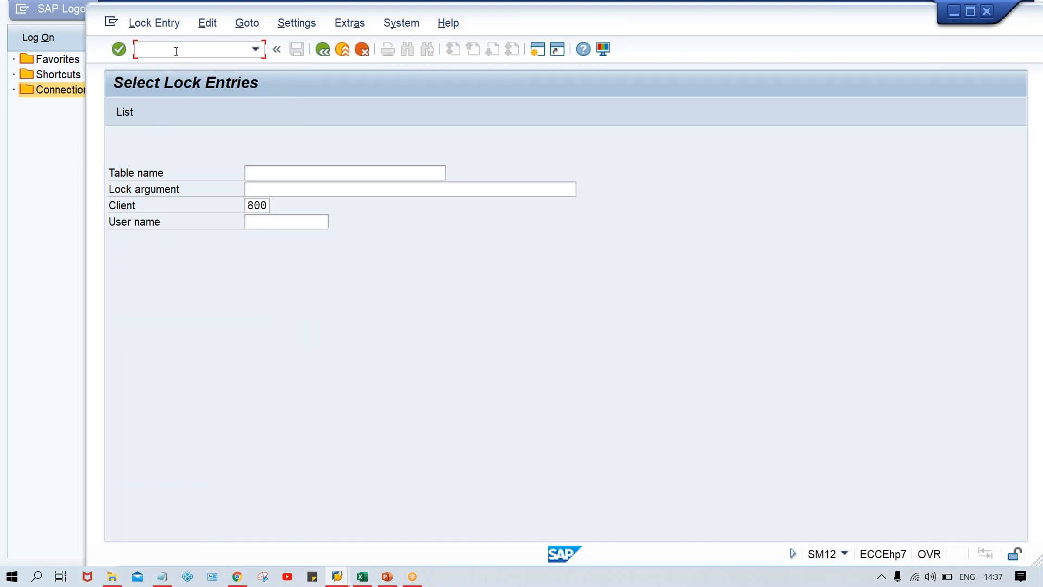
{"action": "left_click", "coordinate": [295, 222]}
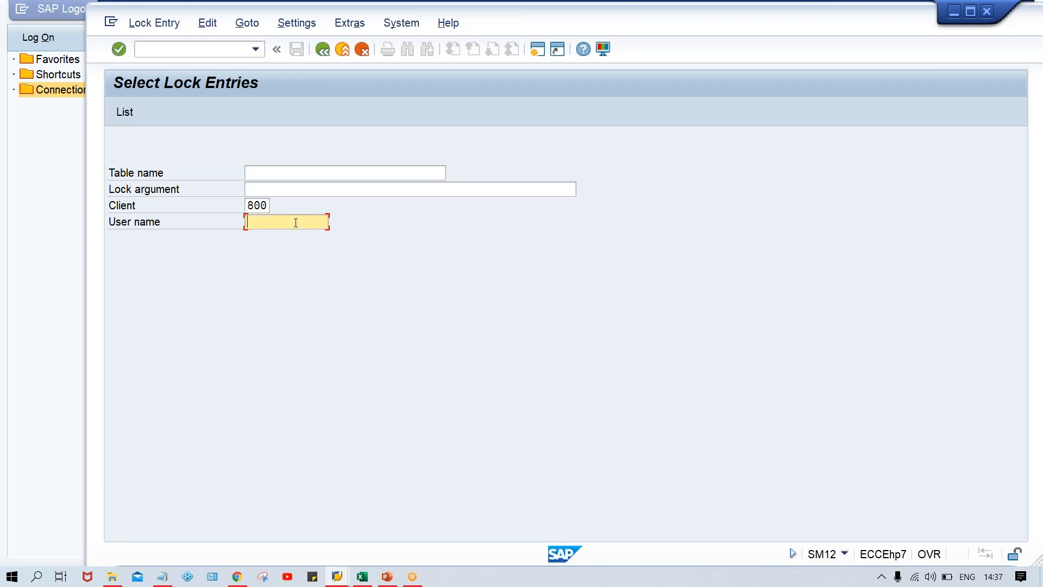
{"action": "key", "text": "Return"}
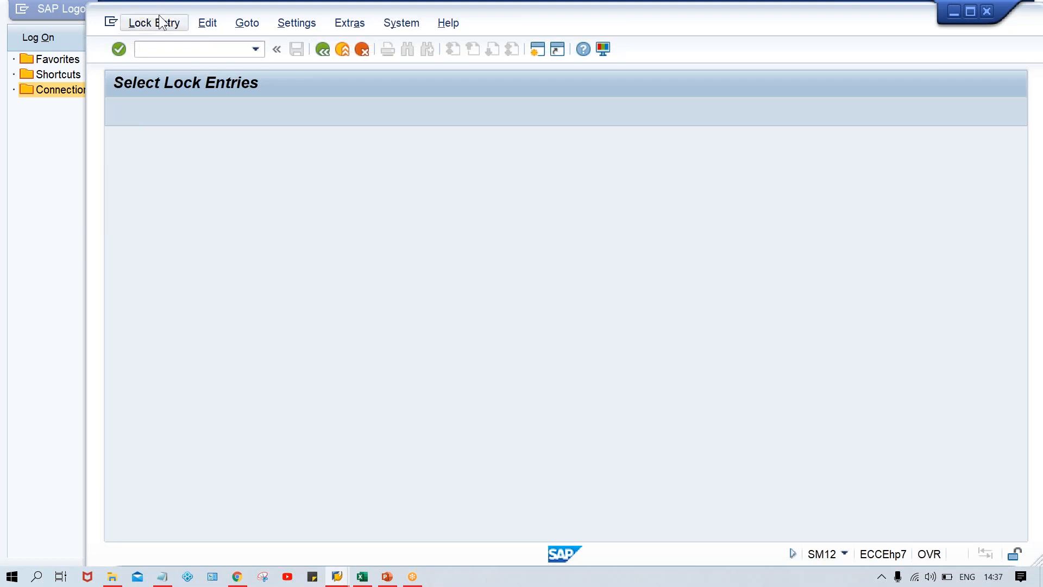
Delete all lock entries, confirm the deletion and close the Performance Assistant.
{"action": "left_click", "coordinate": [162, 22]}
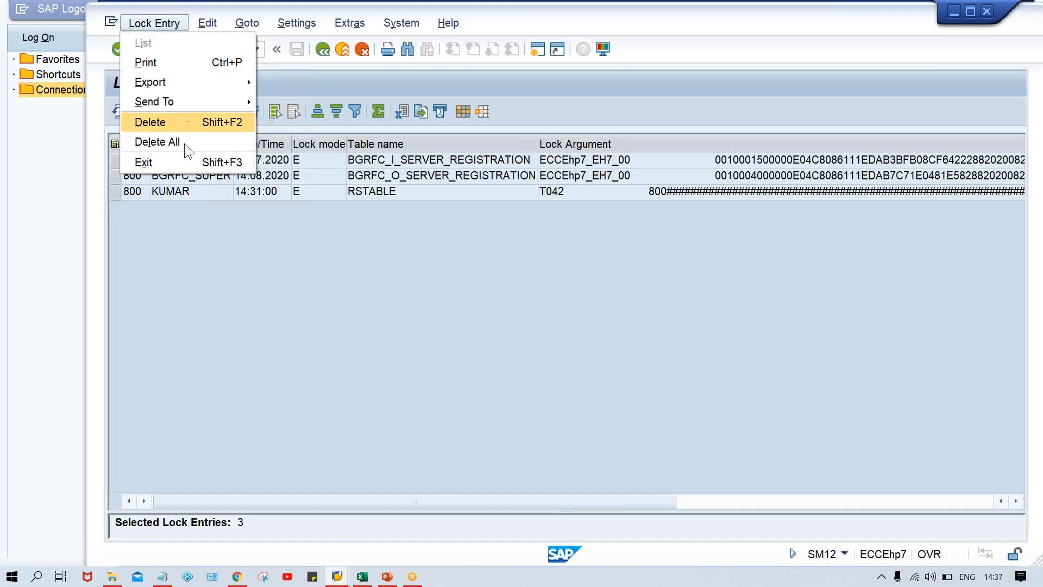
{"action": "left_click", "coordinate": [183, 144]}
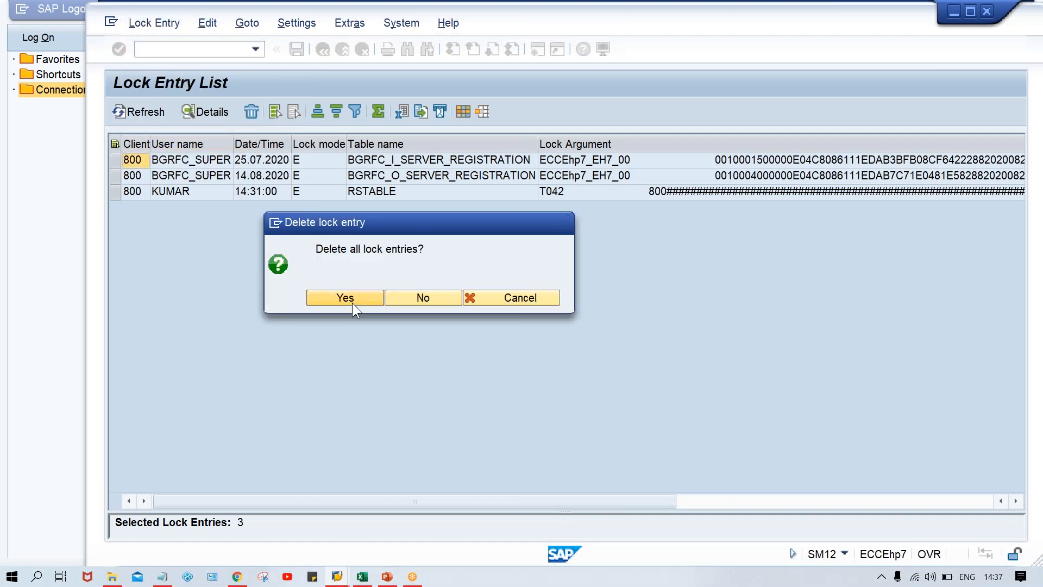
{"action": "left_click", "coordinate": [352, 302]}
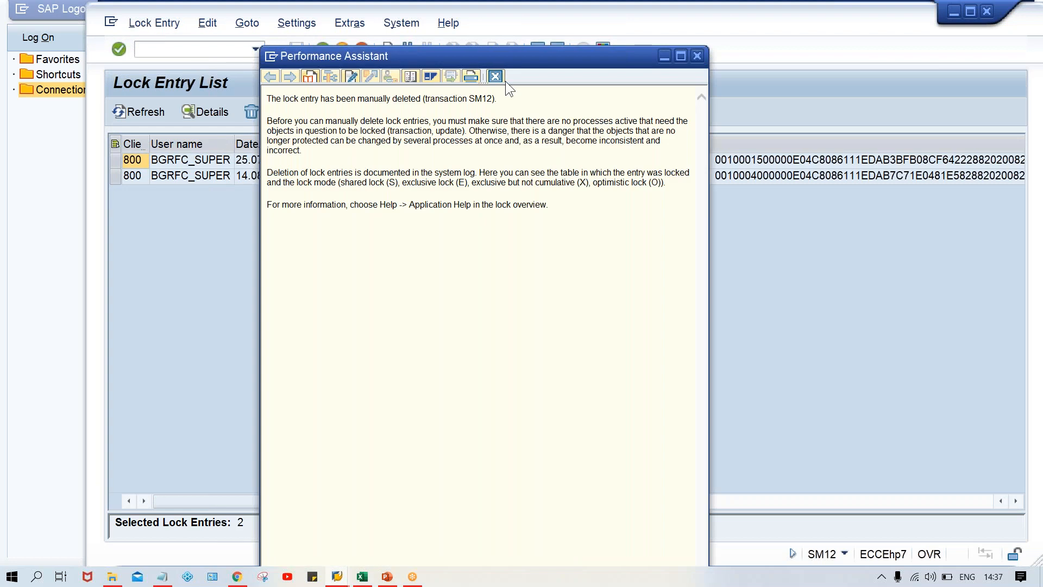
{"action": "left_click", "coordinate": [498, 79]}
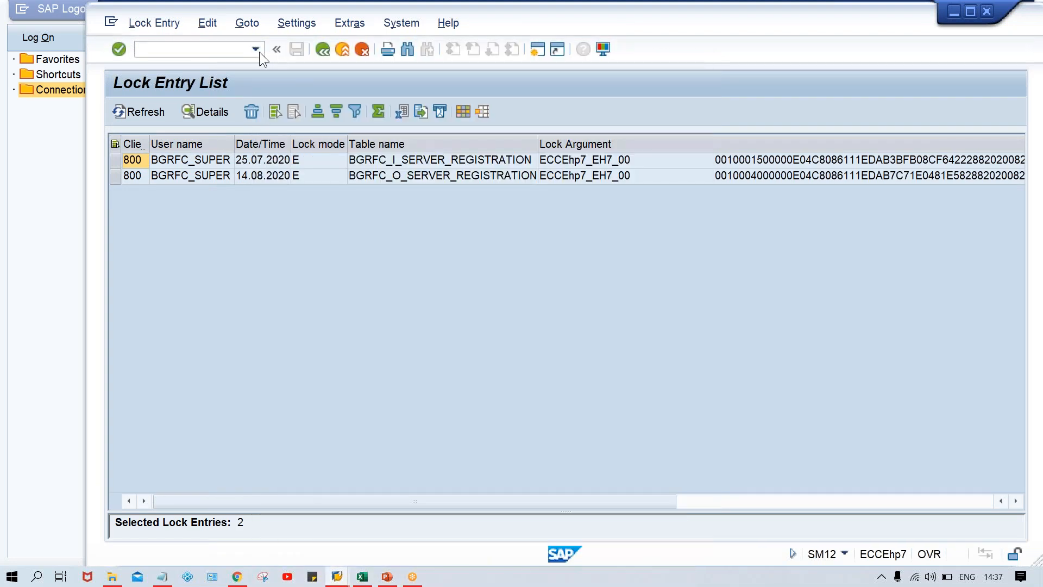
Return to the payment program configuration with transaction /NFBZP and open the All company codes settings.
{"action": "left_click", "coordinate": [256, 50]}
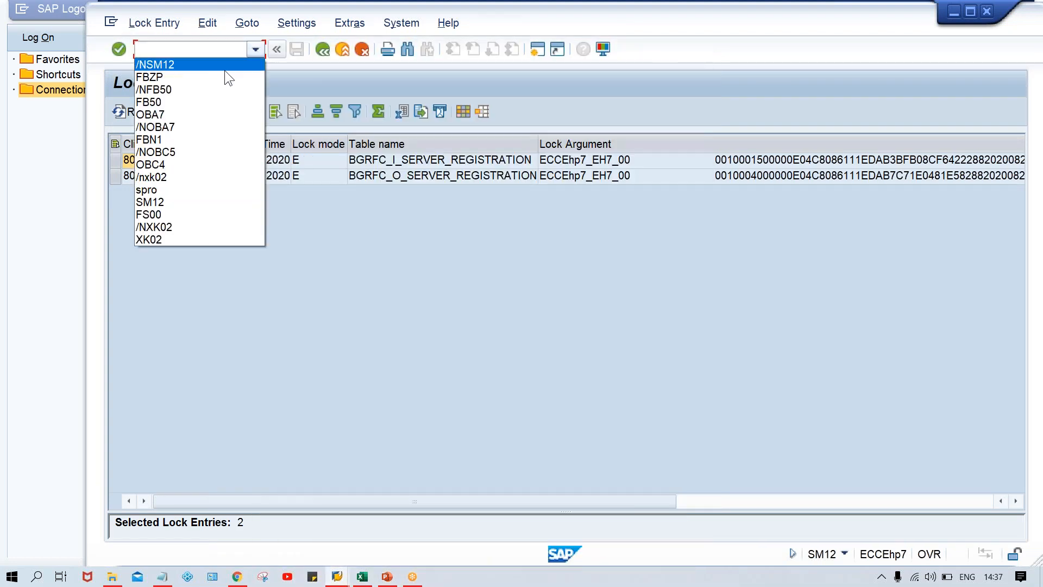
{"action": "left_click", "coordinate": [221, 80]}
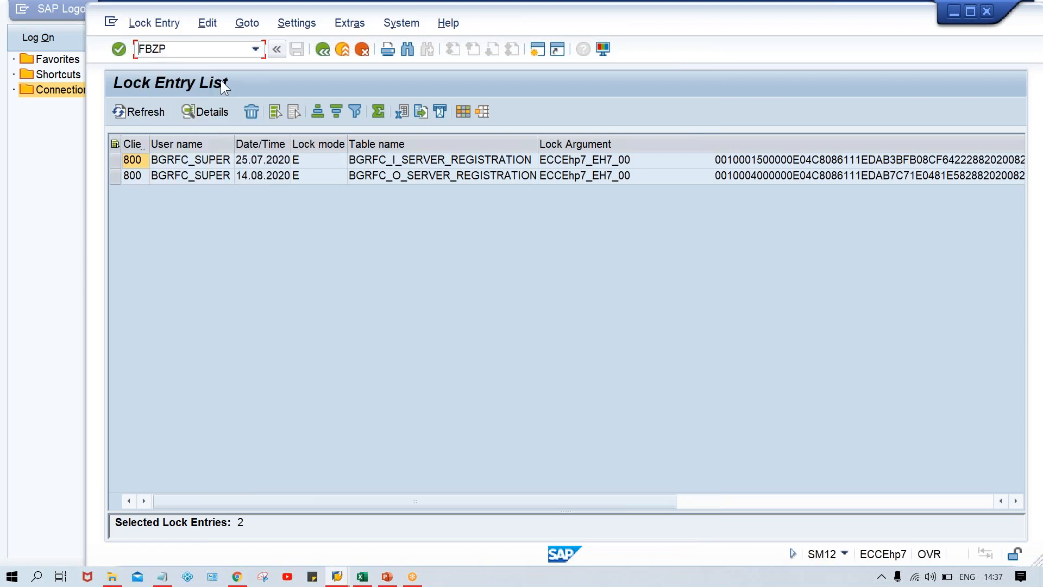
{"action": "type", "text": "/N"}
{"action": "key", "text": "Return"}
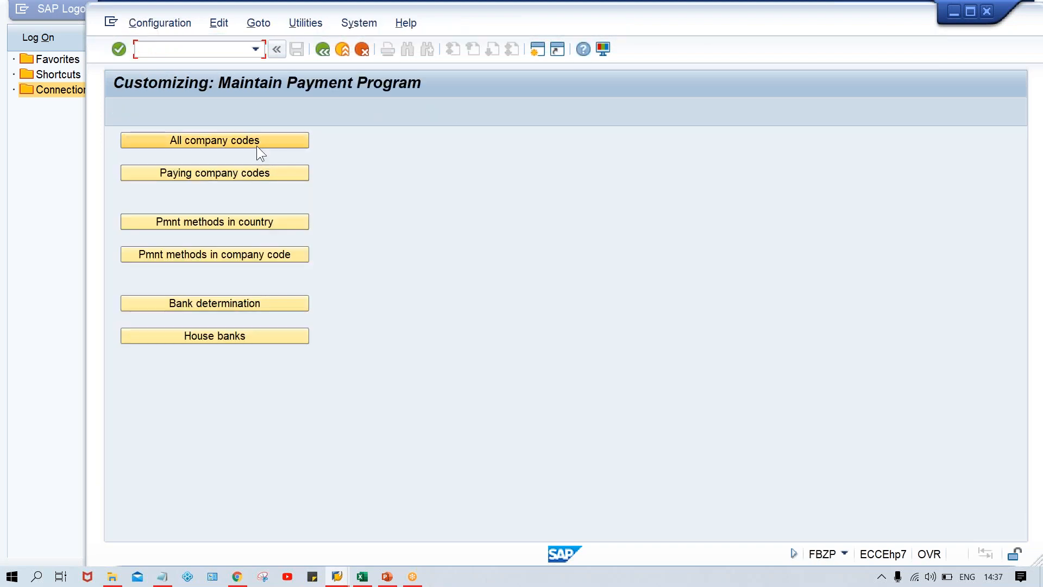
{"action": "left_click", "coordinate": [256, 143]}
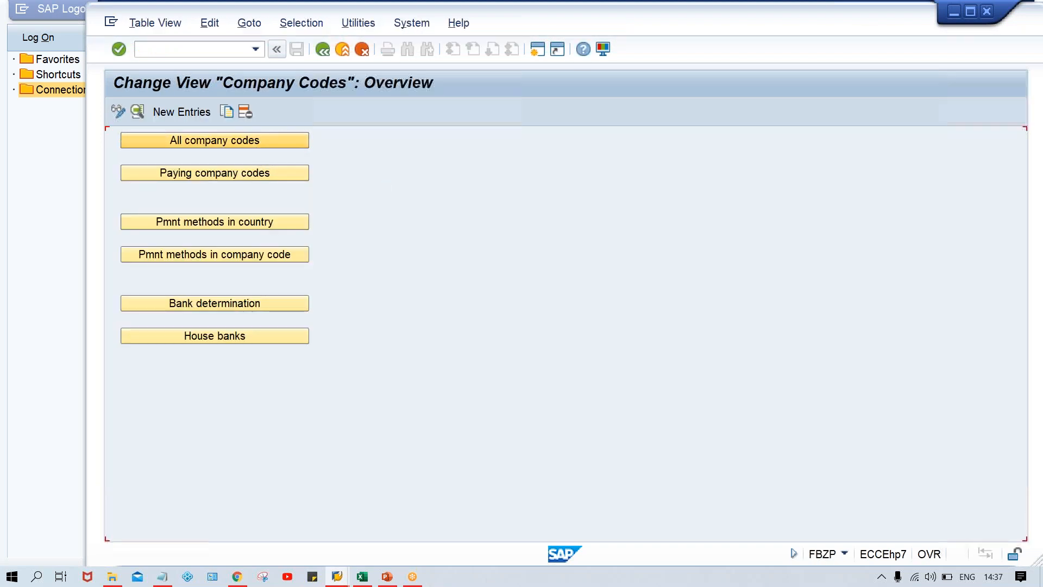
Add a new entry for company code TM00 with paying company code TM00 and save it under the TATA MOTOR customizing request.
{"action": "left_click", "coordinate": [191, 115]}
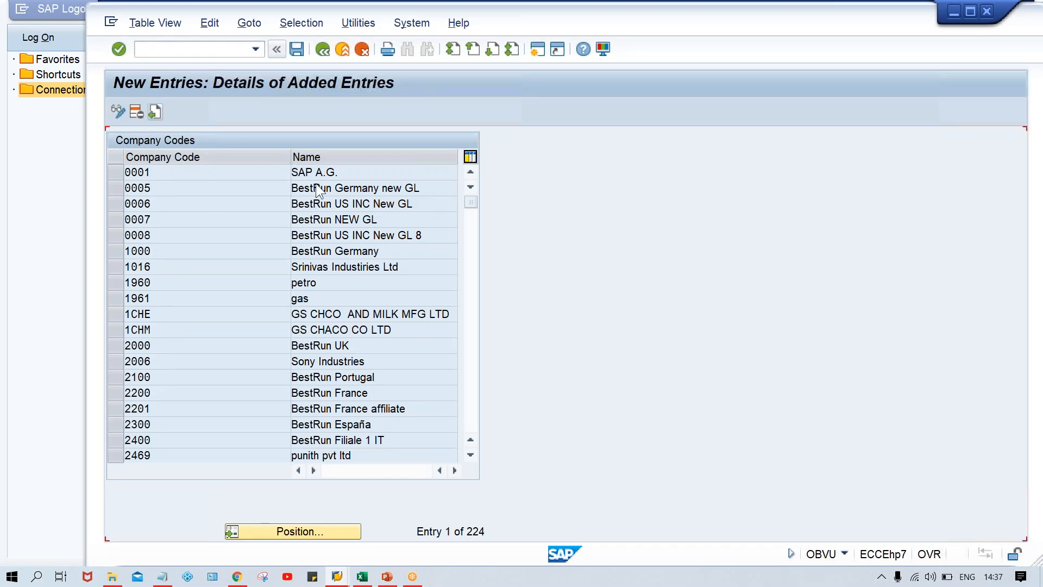
{"action": "type", "text": "T"}
{"action": "key", "text": "Down"}
{"action": "key", "text": "Return"}
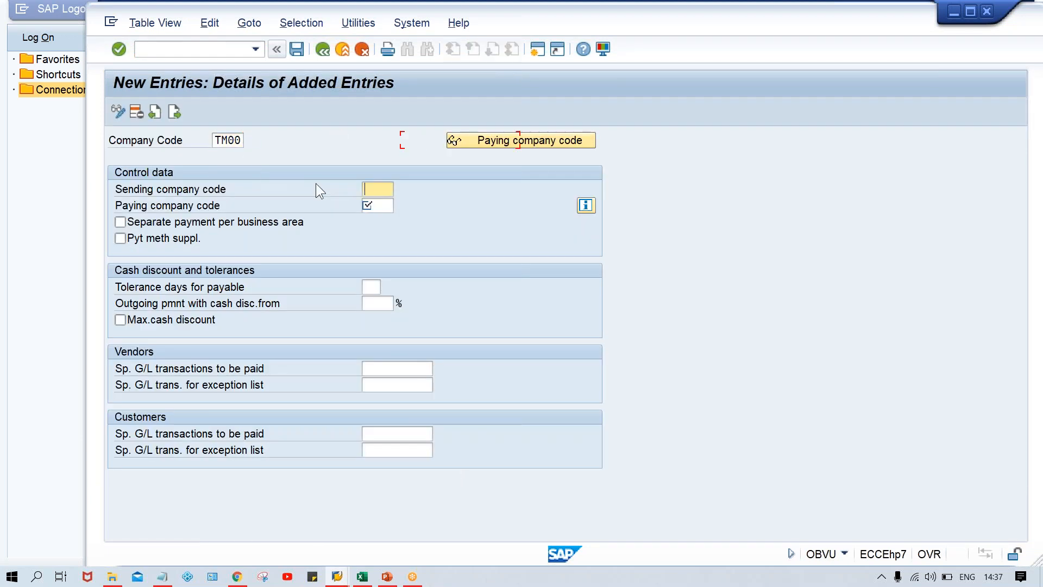
{"action": "type", "text": "T"}
{"action": "key", "text": "Down"}
{"action": "key", "text": "Return"}
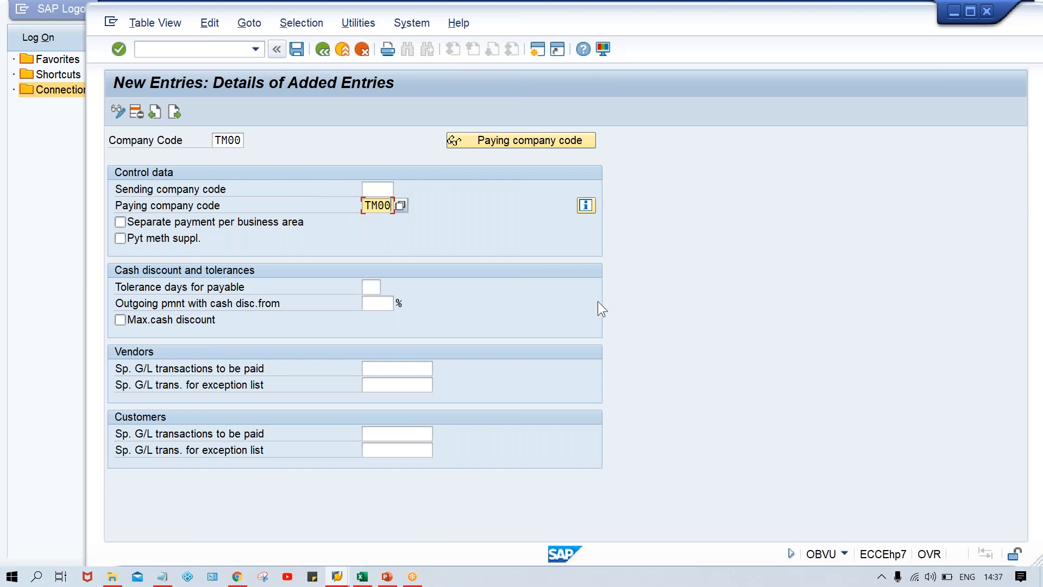
{"action": "key", "text": "ctrl+s"}
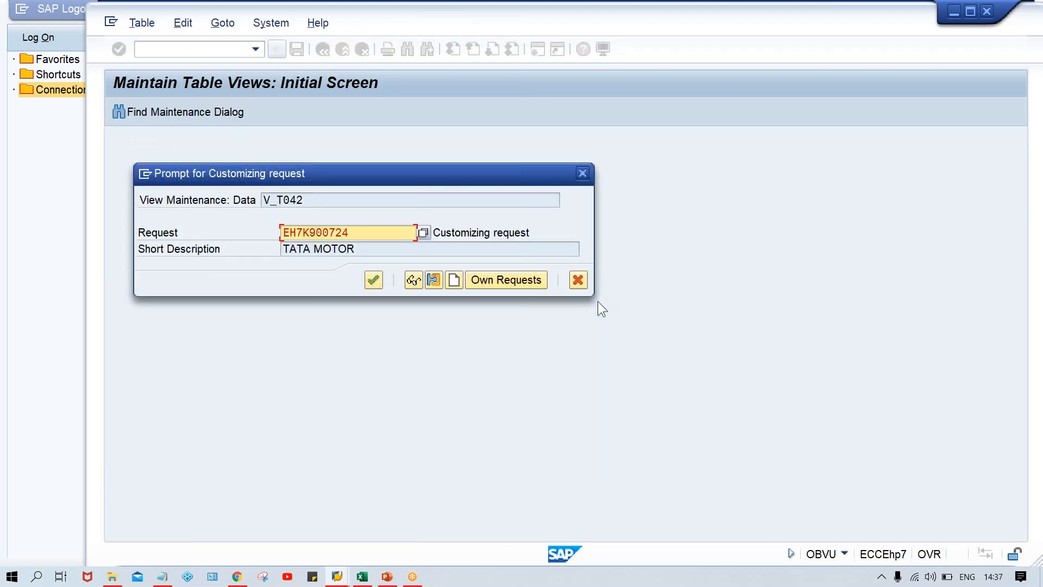
{"action": "key", "text": "Return"}
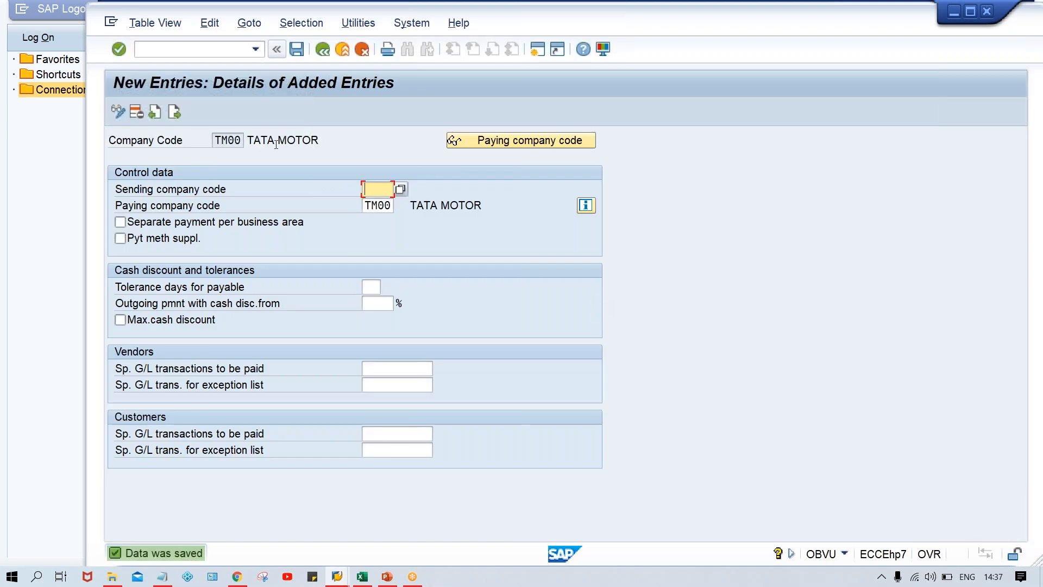
Go back to the payment program overview and start a new Paying company codes entry for TM00.
{"action": "left_click", "coordinate": [323, 49]}
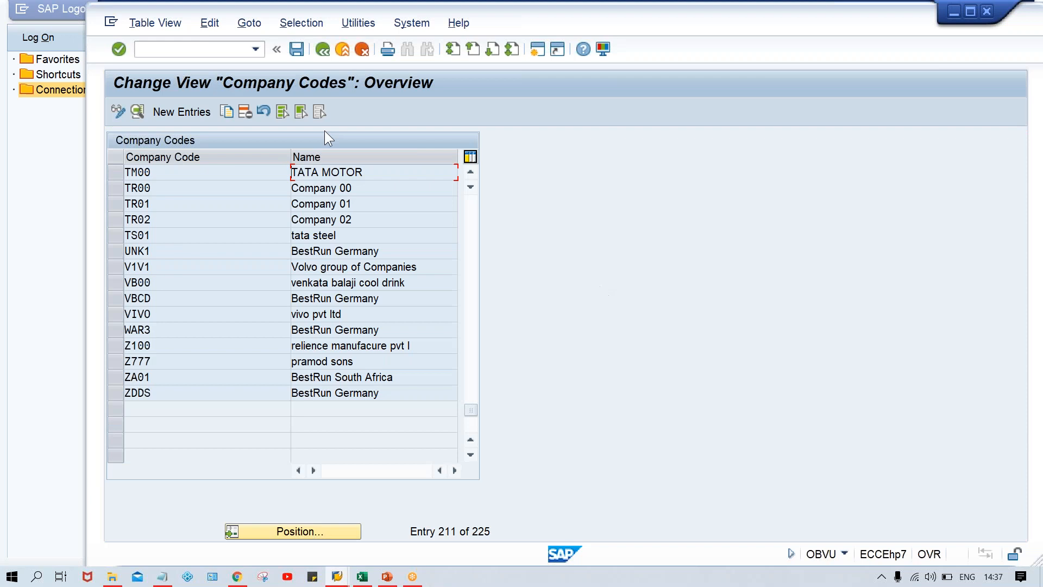
{"action": "left_click", "coordinate": [322, 48]}
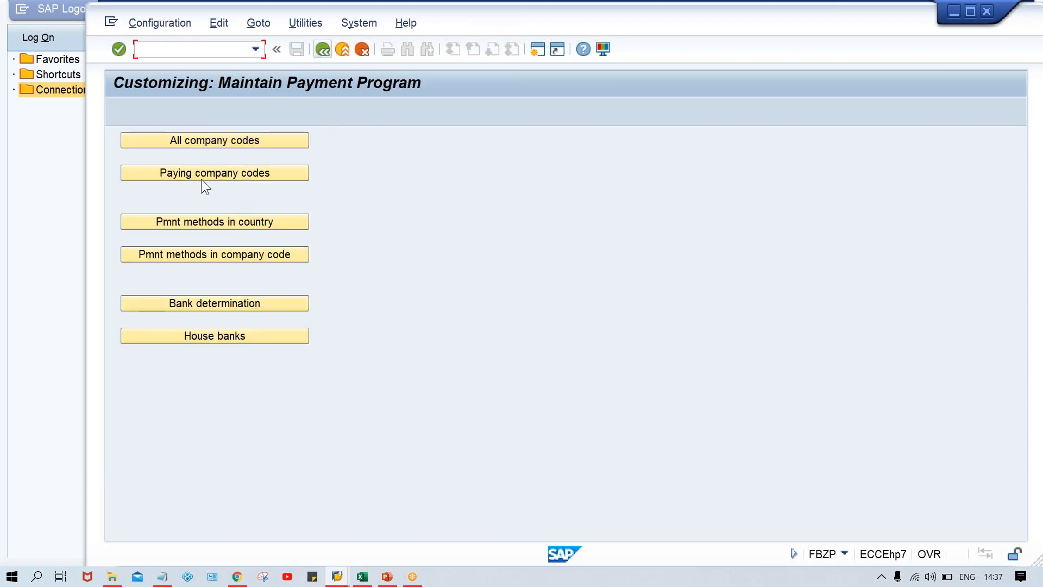
{"action": "left_click", "coordinate": [201, 178]}
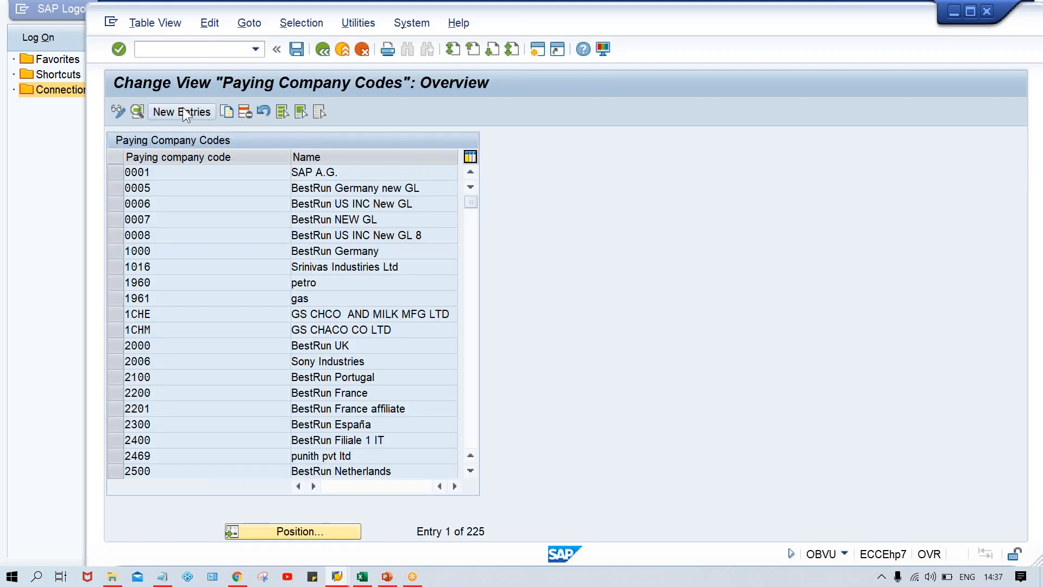
{"action": "left_click", "coordinate": [182, 112]}
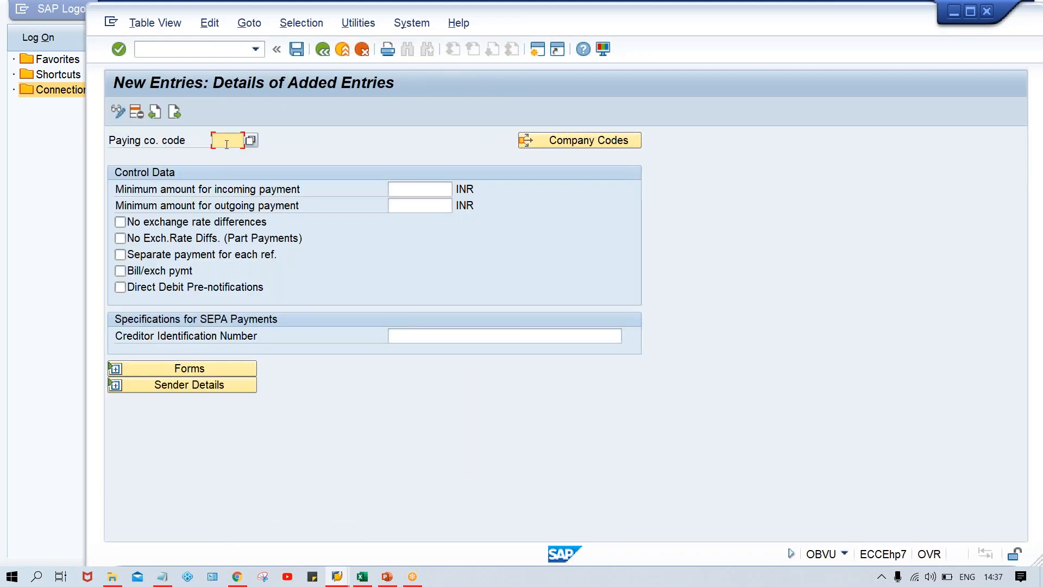
{"action": "type", "text": "TM00"}
{"action": "key", "text": "Return"}
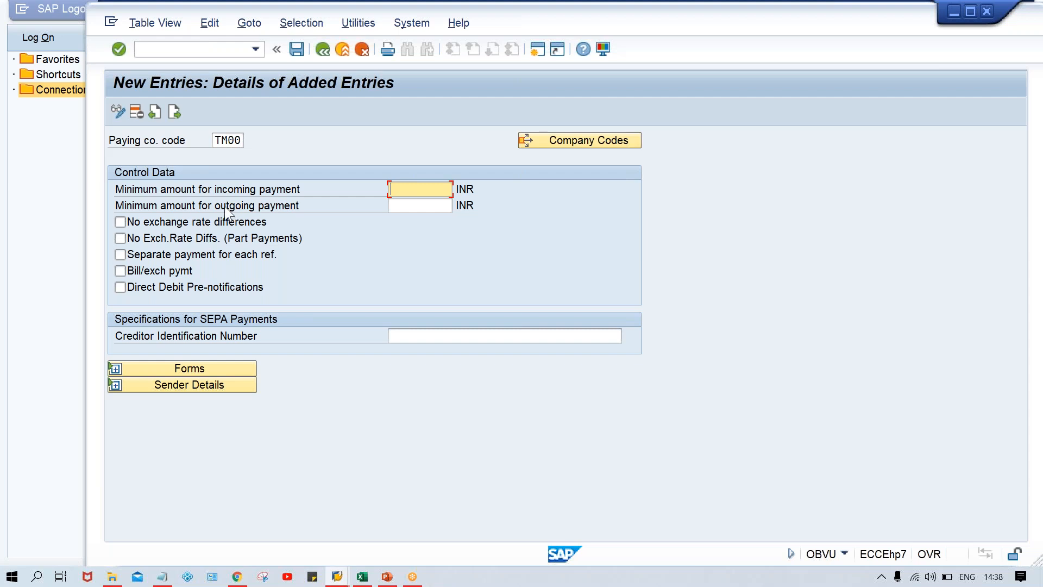
Switch to the Class workbook in Excel and enter 1000 in cell H17 of Sheet2.
{"action": "left_click", "coordinate": [361, 577]}
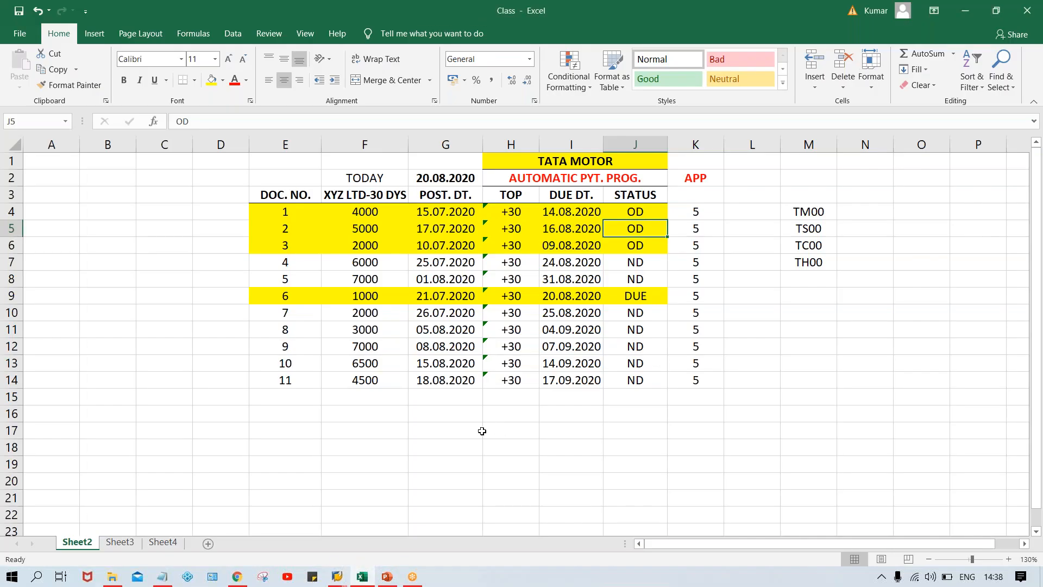
{"action": "left_click", "coordinate": [482, 430]}
{"action": "left_click", "coordinate": [524, 430]}
{"action": "type", "text": "1000"}
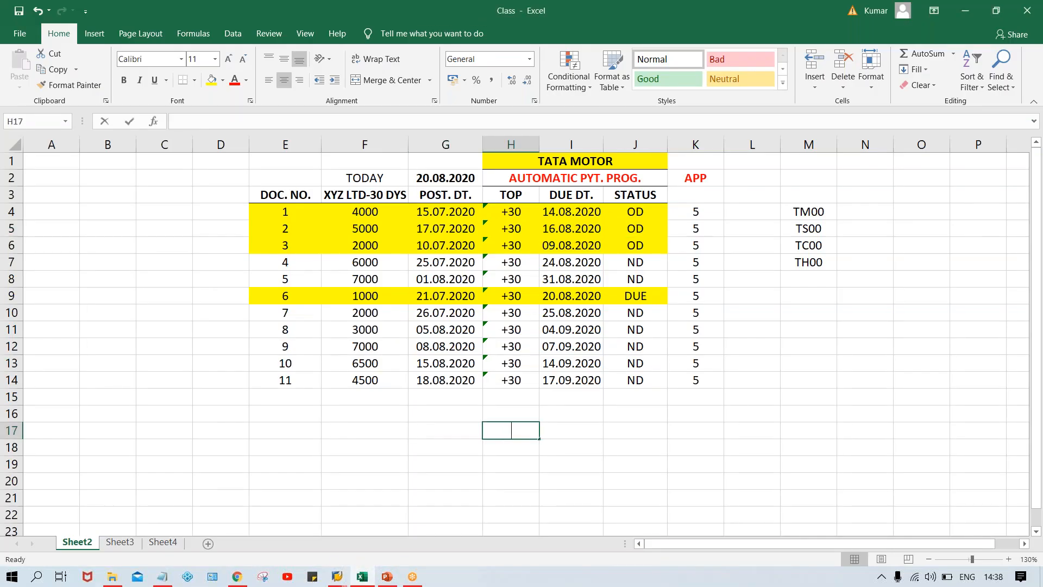
{"action": "key", "text": "Return"}
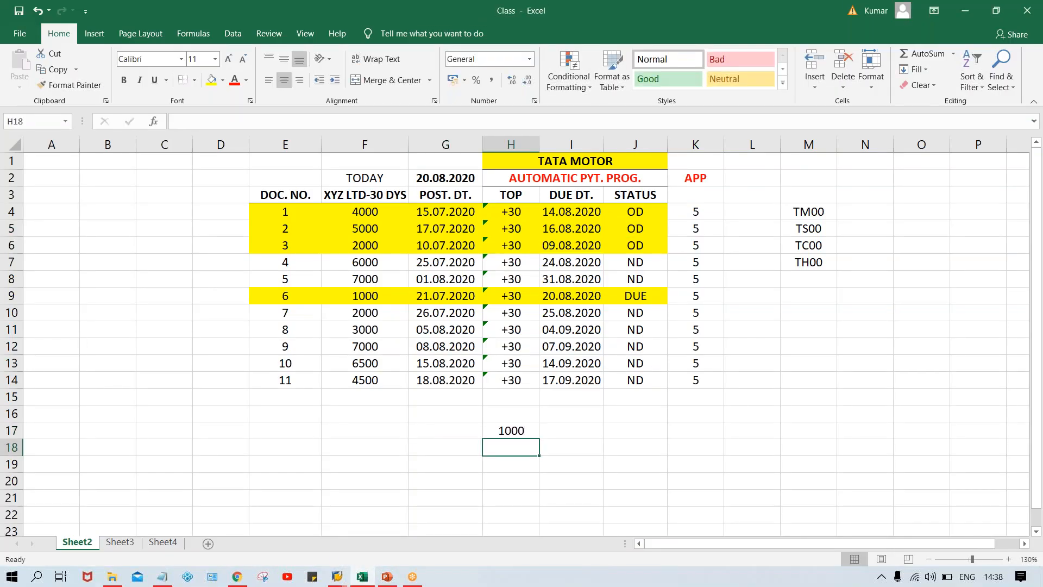
Switch back to SAP and set the minimum amounts for incoming and outgoing payment to 100 INR for paying company code TM00.
{"action": "left_click", "coordinate": [588, 432]}
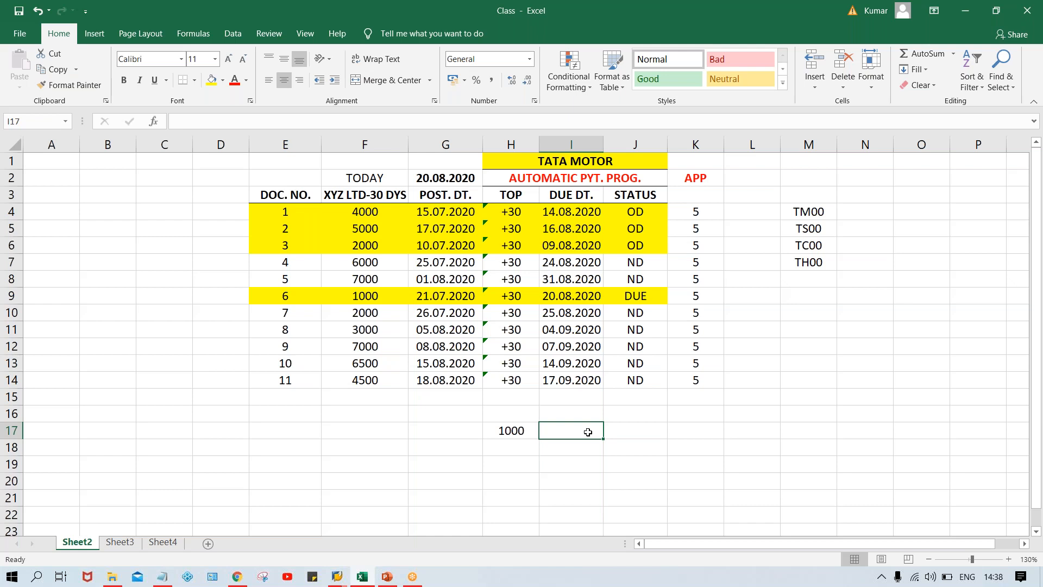
{"action": "key", "text": "Left"}
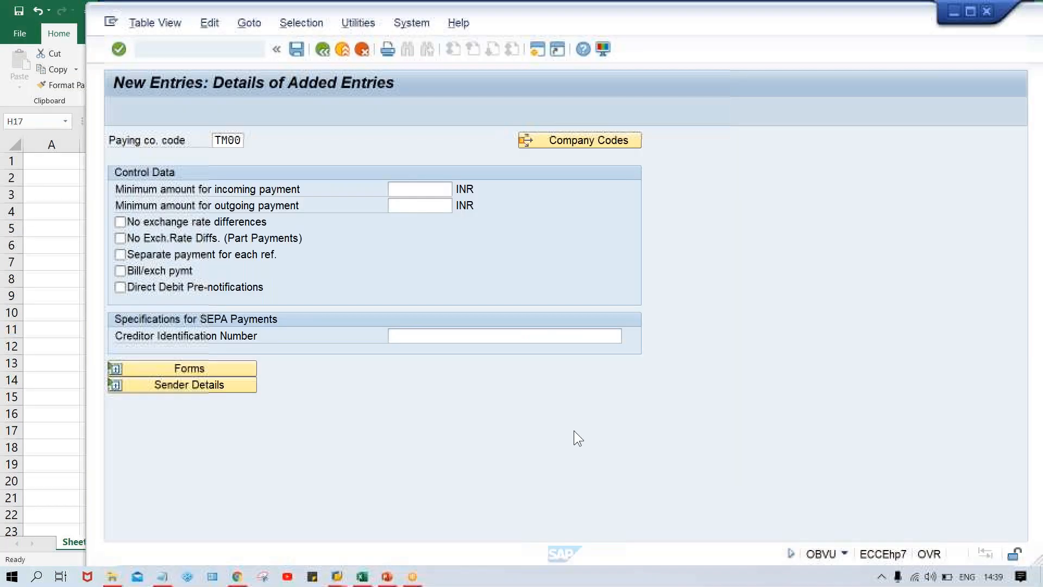
{"action": "left_click", "coordinate": [404, 193]}
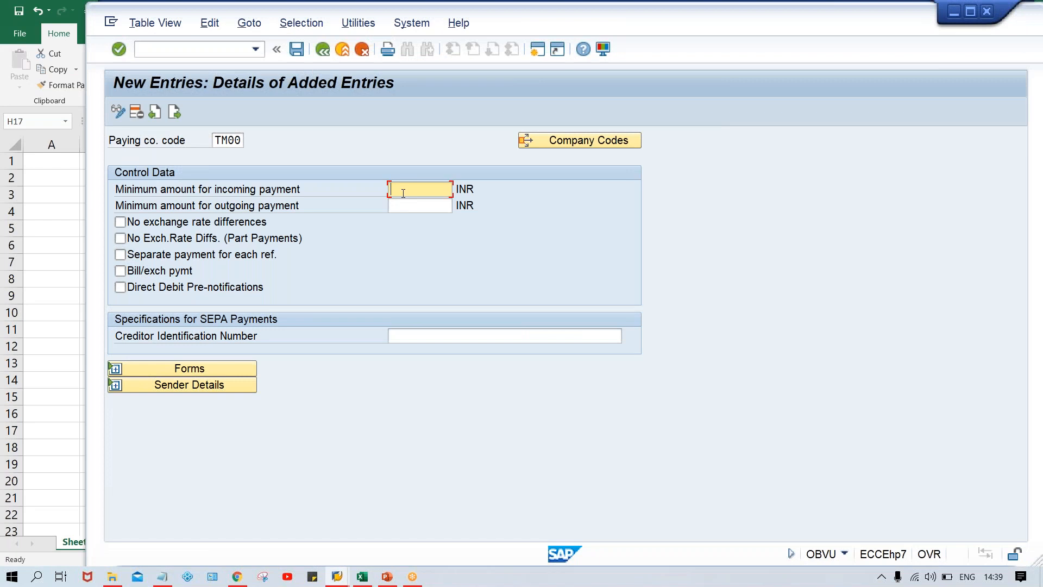
{"action": "type", "text": "100 100"}
{"action": "key", "text": "BackSpace"}
{"action": "key", "text": "BackSpace"}
{"action": "key", "text": "BackSpace"}
{"action": "key", "text": "BackSpace"}
{"action": "key", "text": "Tab"}
{"action": "type", "text": "1000"}
{"action": "key", "text": "BackSpace"}
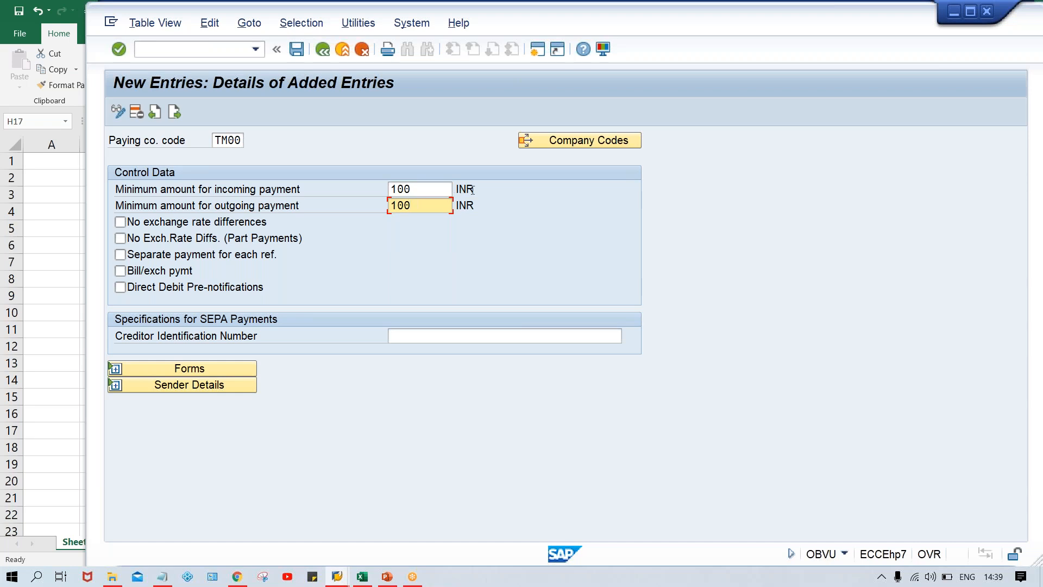
Validate the TM00 paying company code entry and save it under the prompted customizing request.
{"action": "left_click_drag", "start_coordinate": [477, 190], "coordinate": [451, 186]}
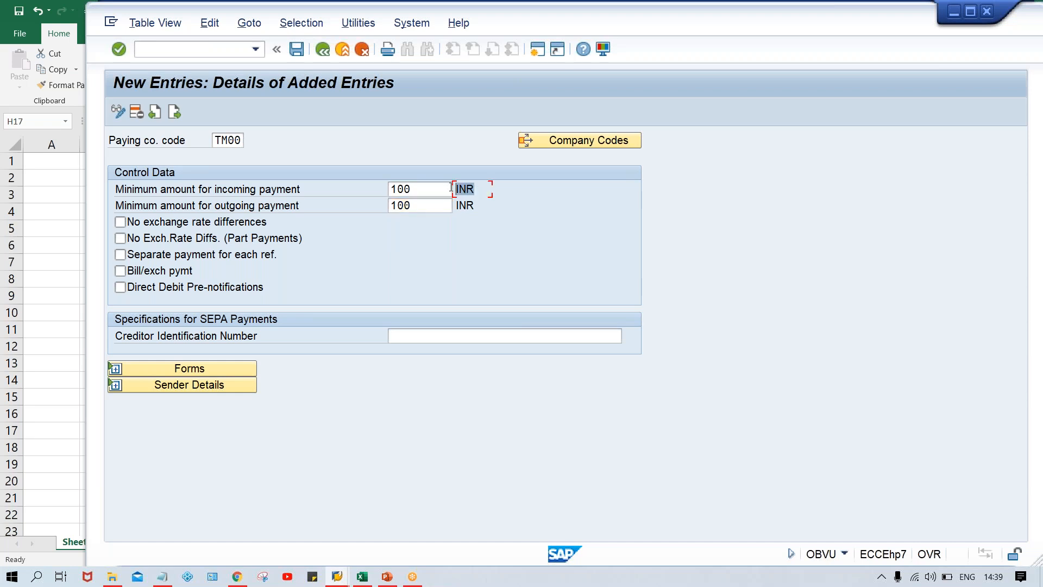
{"action": "left_click", "coordinate": [481, 205]}
{"action": "left_click_drag", "start_coordinate": [481, 190], "coordinate": [454, 189]}
{"action": "left_click", "coordinate": [481, 203]}
{"action": "key", "text": "Return"}
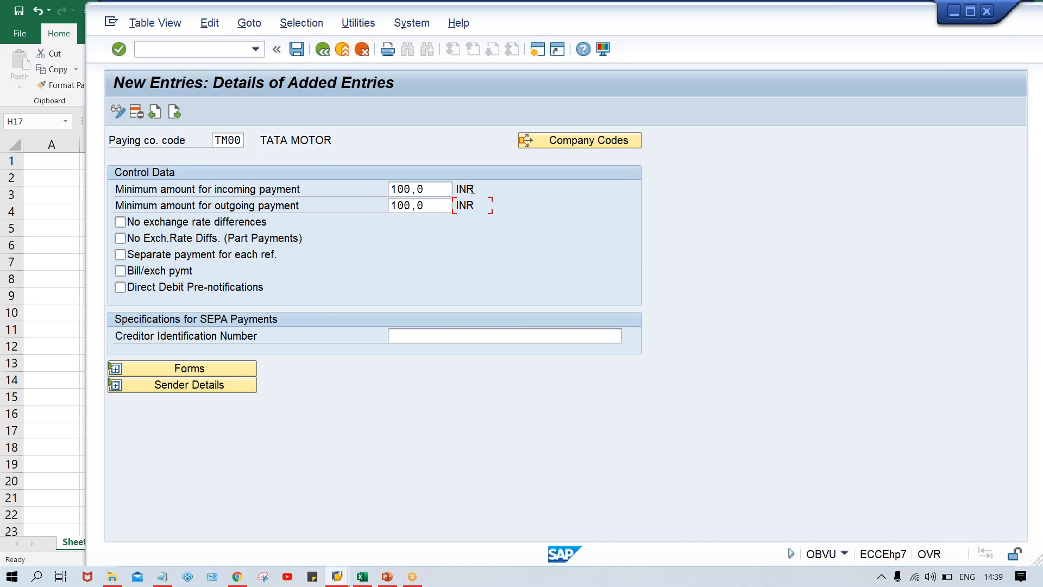
{"action": "key", "text": "ctrl+s"}
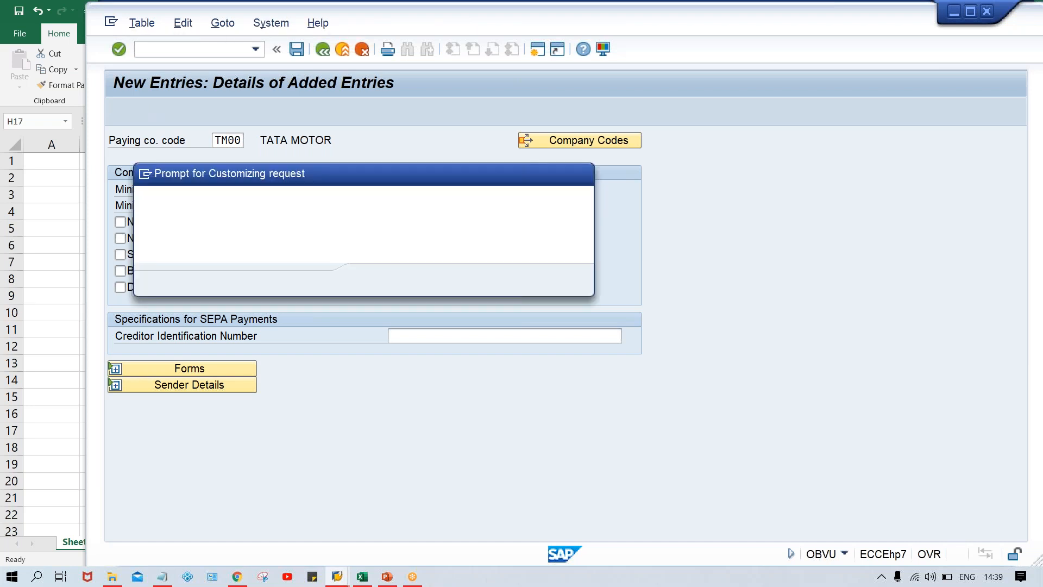
{"action": "key", "text": "Return"}
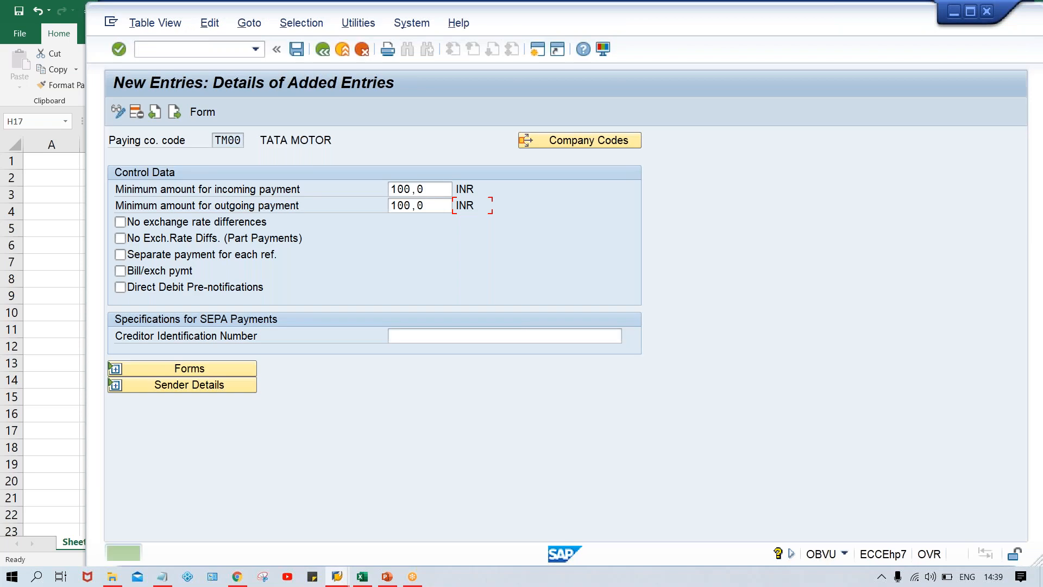
Go back to the payment program overview and open the payment methods in country settings.
{"action": "left_click", "coordinate": [321, 50]}
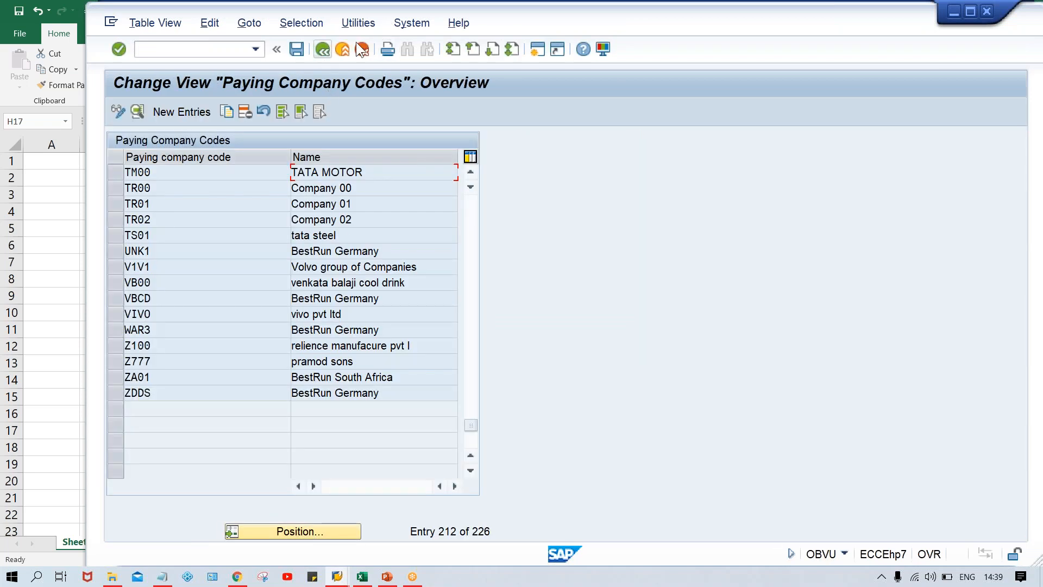
{"action": "left_click", "coordinate": [321, 50]}
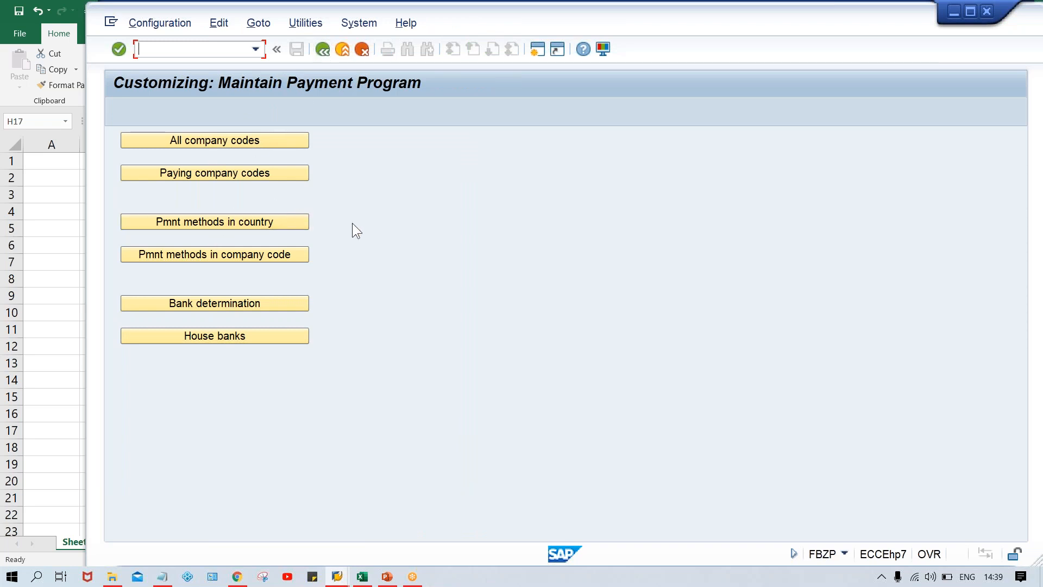
{"action": "left_click", "coordinate": [235, 220]}
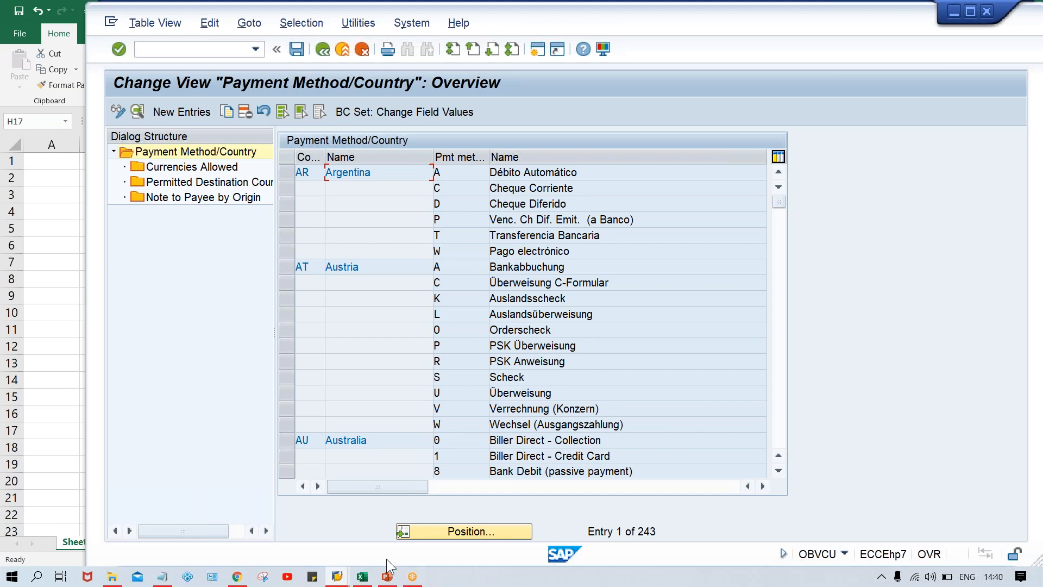
Switch to the Class workbook in Excel and review the overdue and due document rows on Sheet2.
{"action": "left_click", "coordinate": [363, 577]}
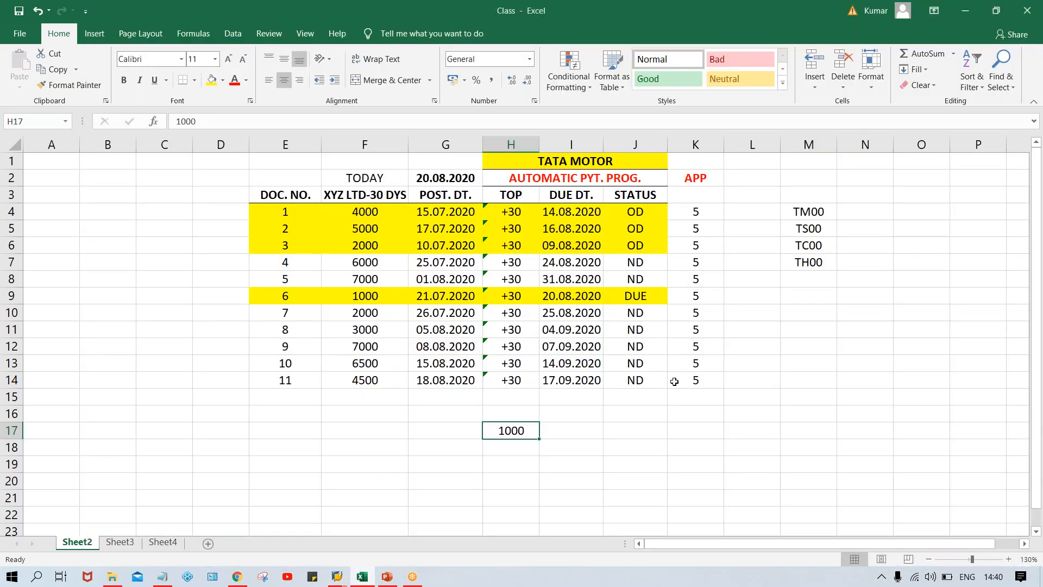
{"action": "left_click", "coordinate": [536, 363]}
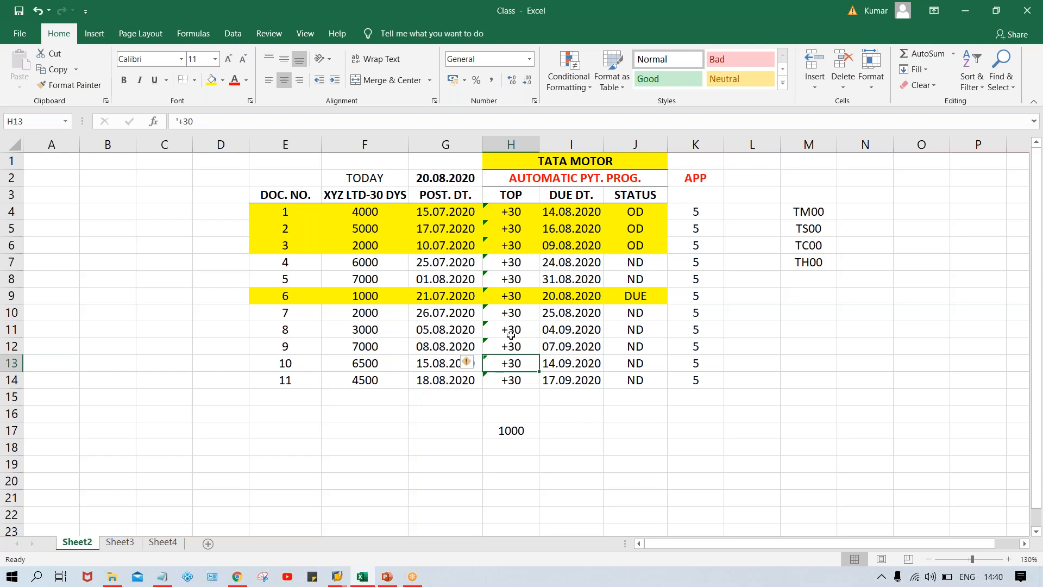
{"action": "left_click", "coordinate": [653, 217]}
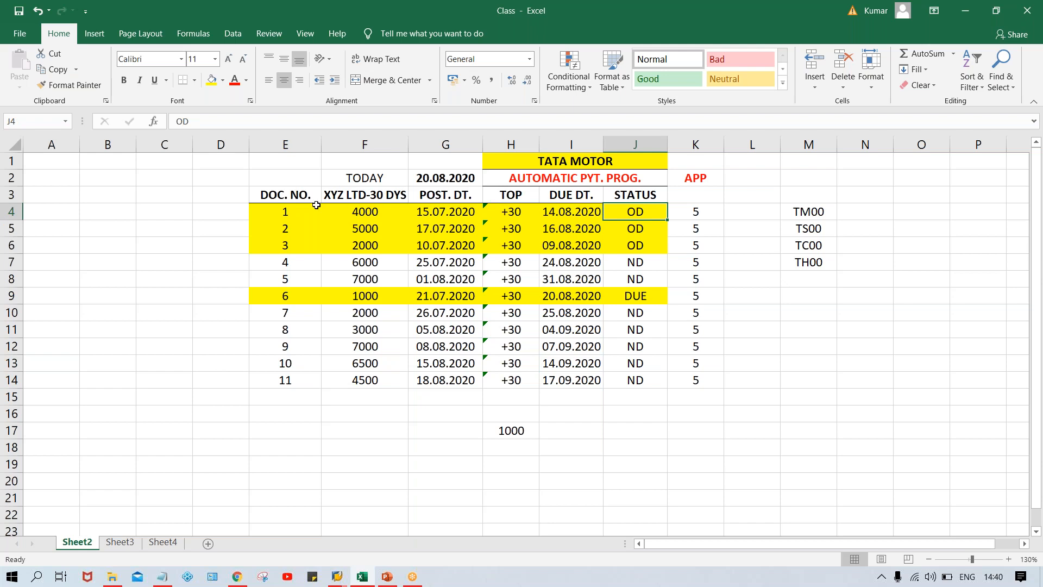
{"action": "left_click_drag", "start_coordinate": [296, 215], "coordinate": [574, 256]}
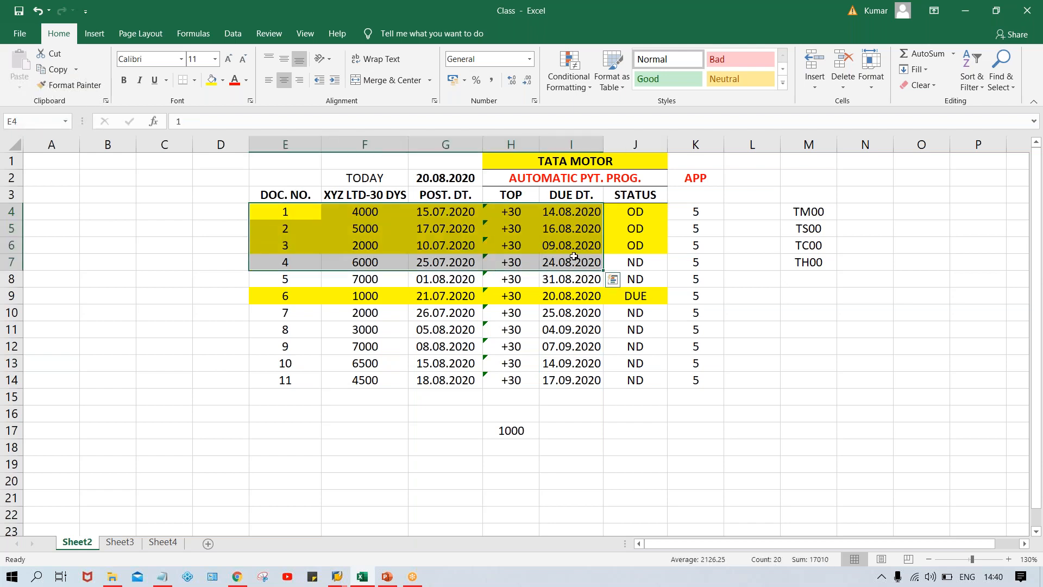
{"action": "left_click", "coordinate": [631, 251]}
{"action": "left_click", "coordinate": [623, 291]}
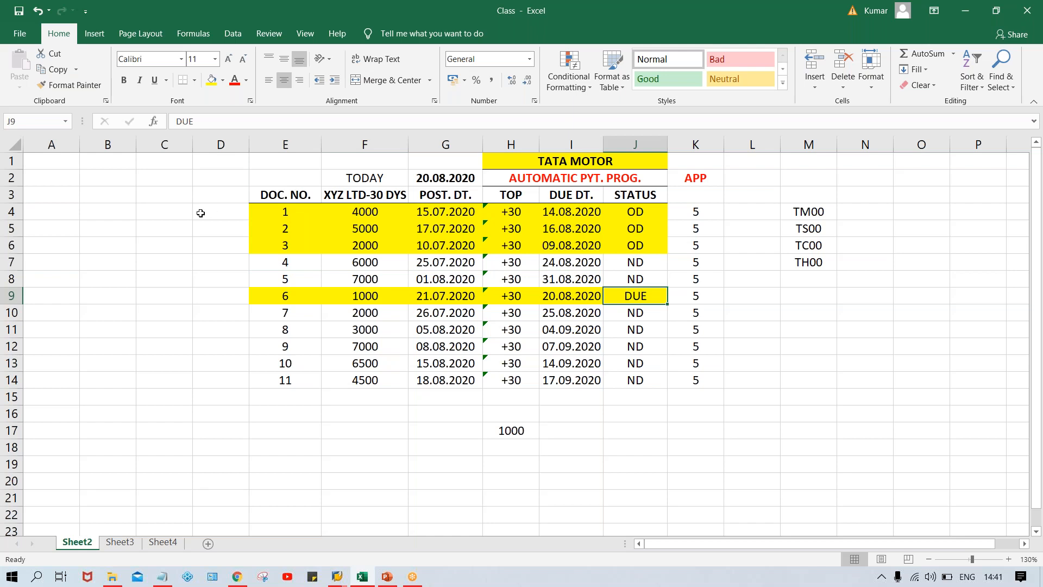
Add the bold header PYT MTHD in cell D3 and widen column D slightly to fit it.
{"action": "left_click", "coordinate": [229, 233]}
{"action": "left_click", "coordinate": [224, 205]}
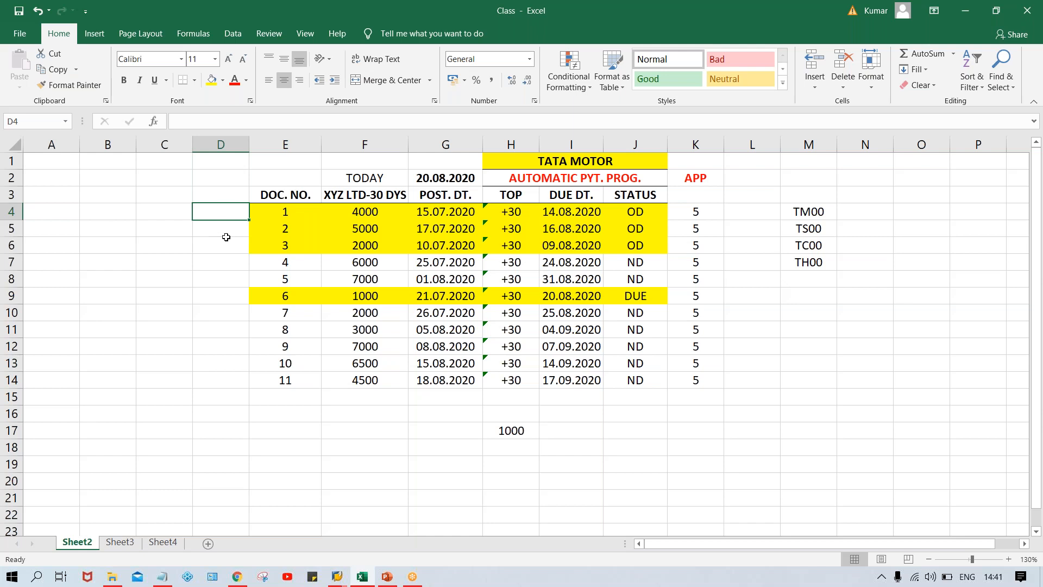
{"action": "left_click", "coordinate": [222, 197]}
{"action": "type", "text": "PYT MTHDS"}
{"action": "key", "text": "BackSpace"}
{"action": "key", "text": "Return"}
{"action": "key", "text": "Up"}
{"action": "key", "text": "ctrl+b"}
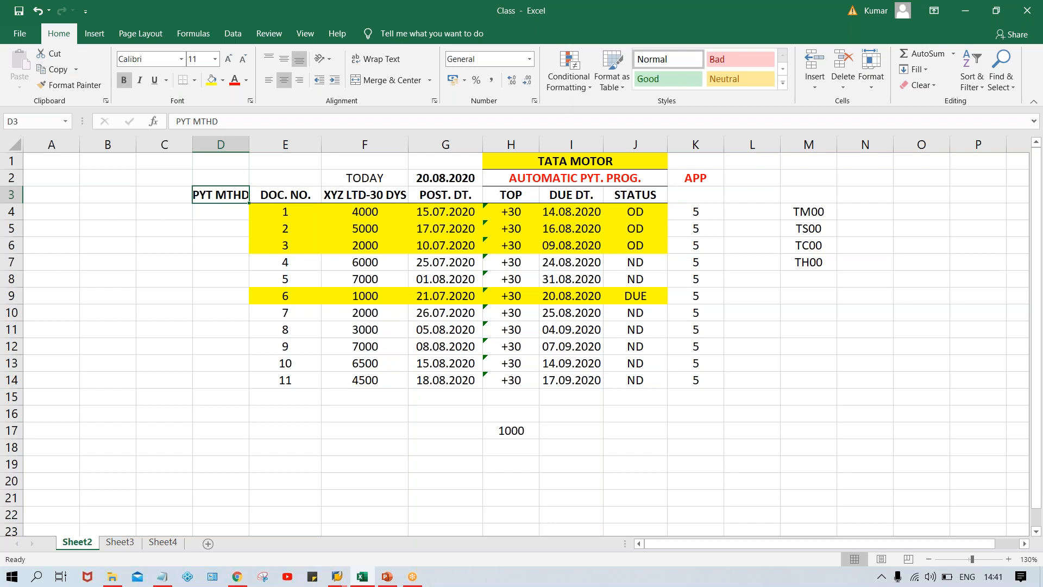
{"action": "left_click_drag", "start_coordinate": [253, 145], "coordinate": [256, 146]}
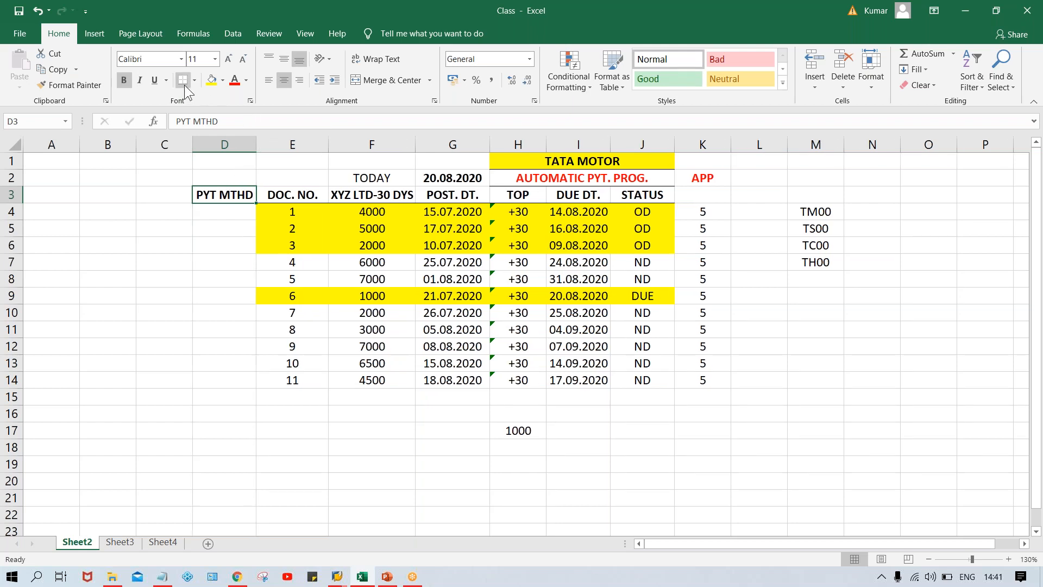
Enter the payment methods T, T and C in cells D4 to D6 and T in cell D9.
{"action": "left_click", "coordinate": [233, 216]}
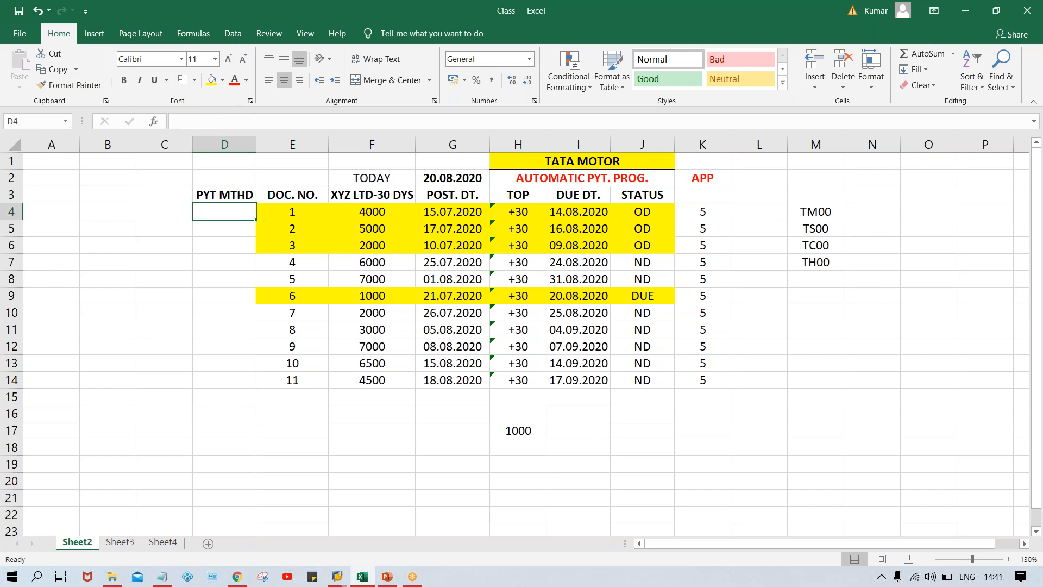
{"action": "type", "text": "T"}
{"action": "key", "text": "Return"}
{"action": "type", "text": "T"}
{"action": "key", "text": "Return"}
{"action": "type", "text": "C"}
{"action": "key", "text": "Return"}
{"action": "left_click", "coordinate": [224, 296]}
{"action": "type", "text": "T"}
{"action": "key", "text": "Return"}
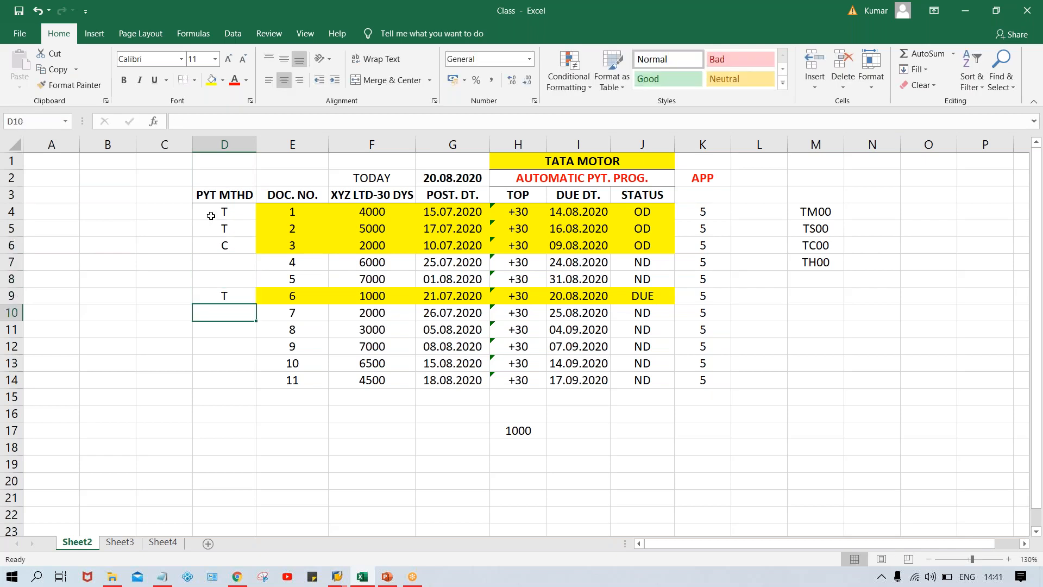
Fill the payment method cells D4 to D6 and D9 with yellow to match their rows.
{"action": "left_click", "coordinate": [210, 216]}
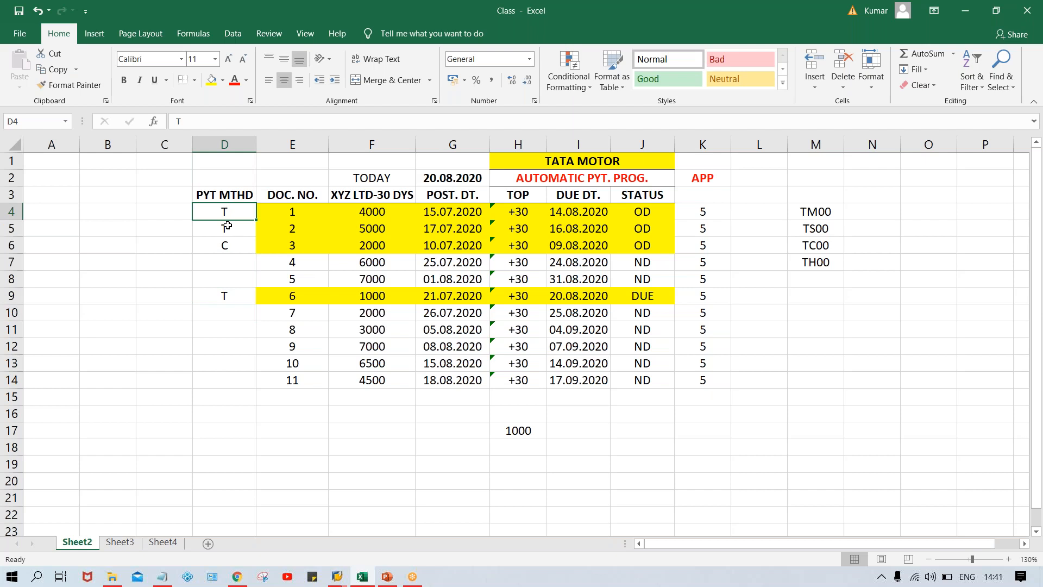
{"action": "left_click", "coordinate": [231, 250]}
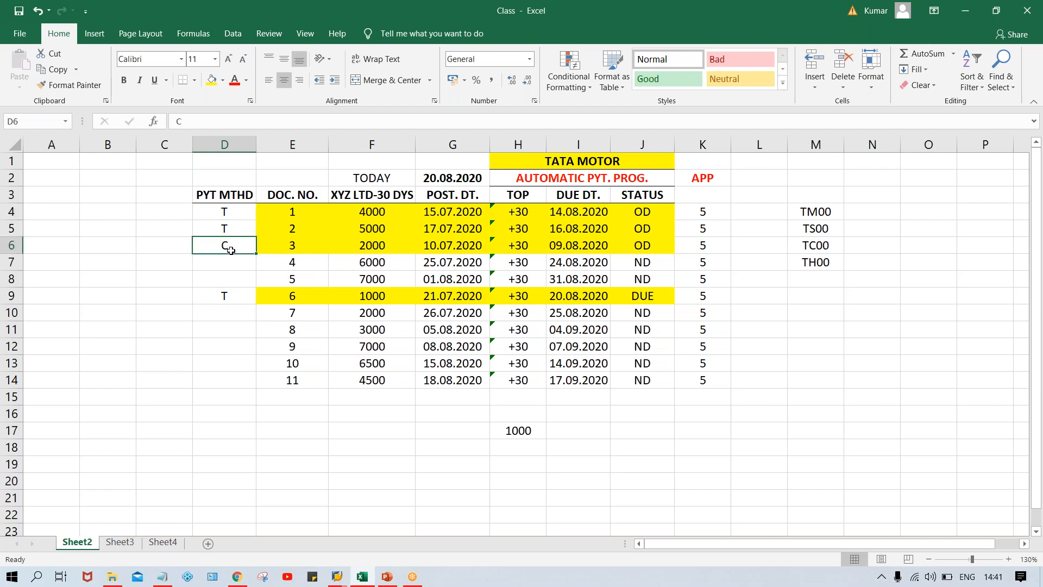
{"action": "left_click", "coordinate": [227, 212]}
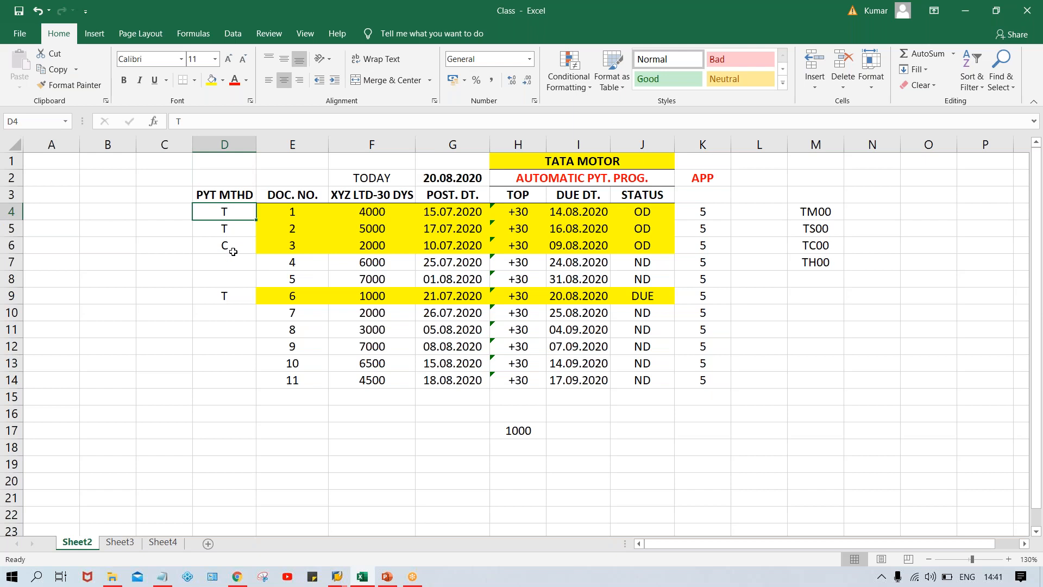
{"action": "left_click_drag", "start_coordinate": [226, 211], "coordinate": [250, 249]}
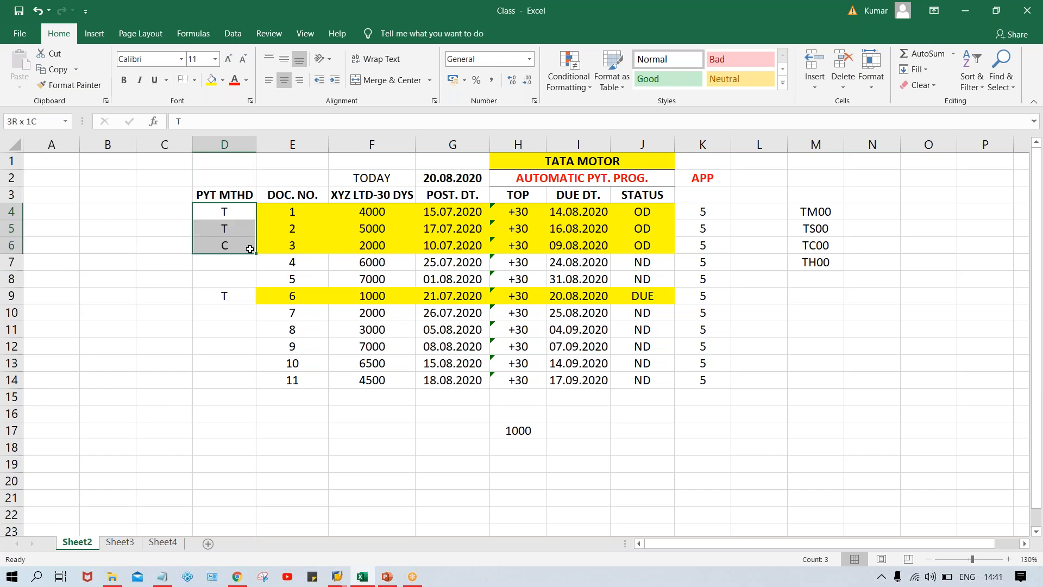
{"action": "left_click", "coordinate": [212, 80]}
{"action": "left_click", "coordinate": [235, 298]}
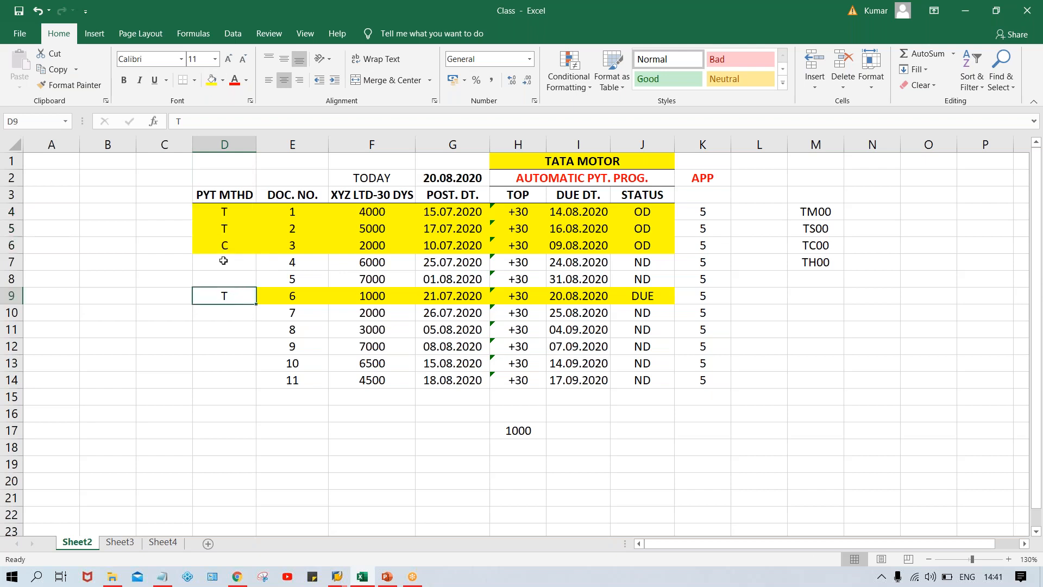
{"action": "left_click", "coordinate": [212, 80]}
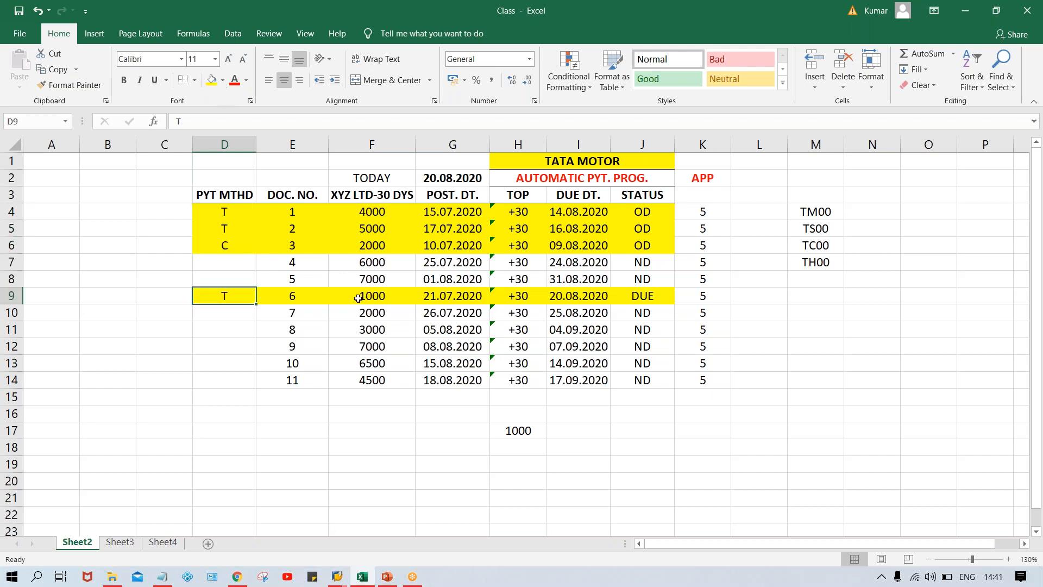
Examine the payment methods and amounts of the highlighted overdue and due documents.
{"action": "left_click", "coordinate": [408, 347]}
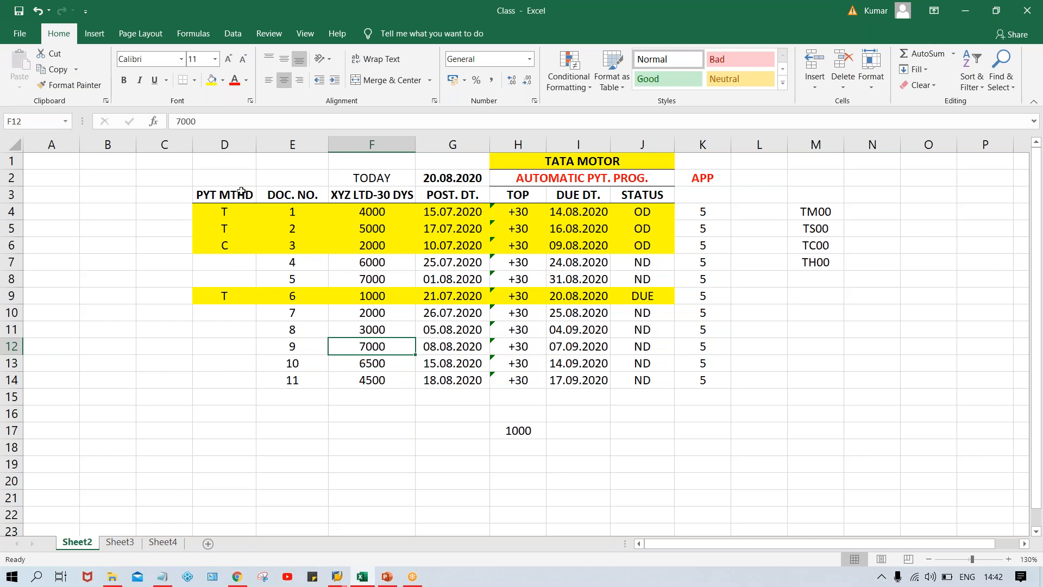
{"action": "left_click", "coordinate": [229, 211]}
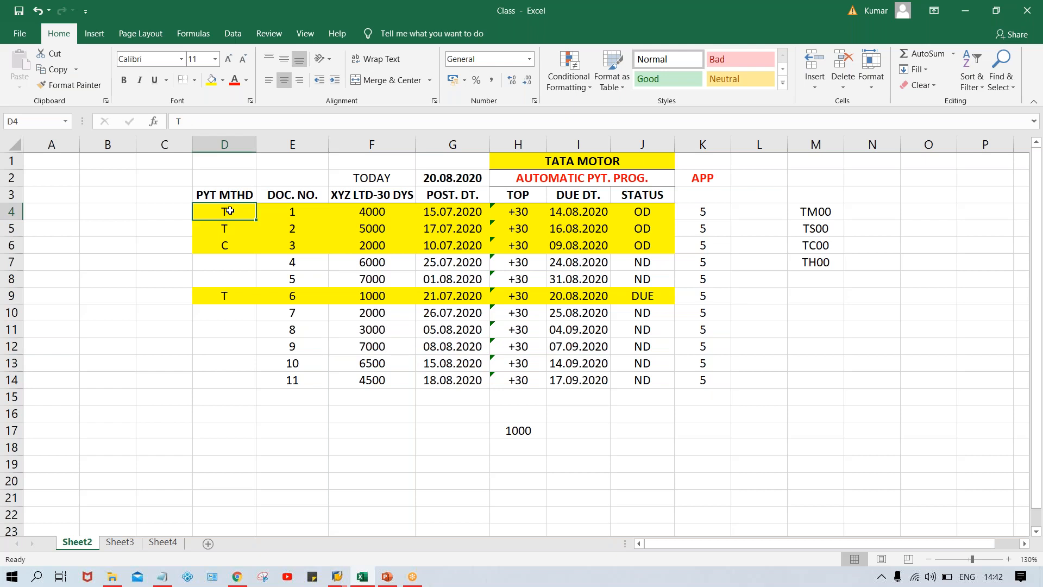
{"action": "left_click", "coordinate": [235, 300]}
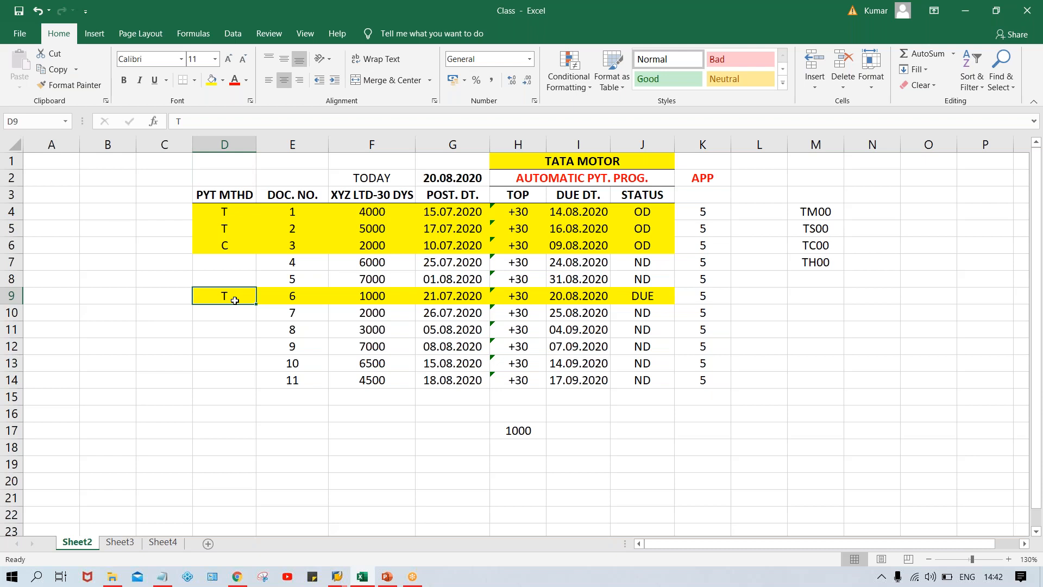
{"action": "left_click", "coordinate": [225, 248]}
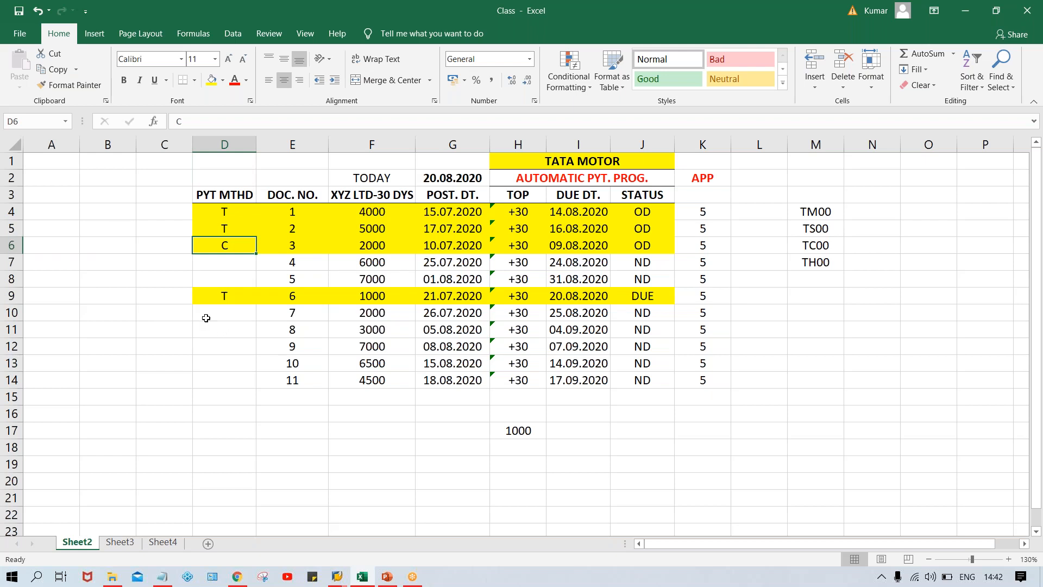
{"action": "left_click", "coordinate": [170, 248]}
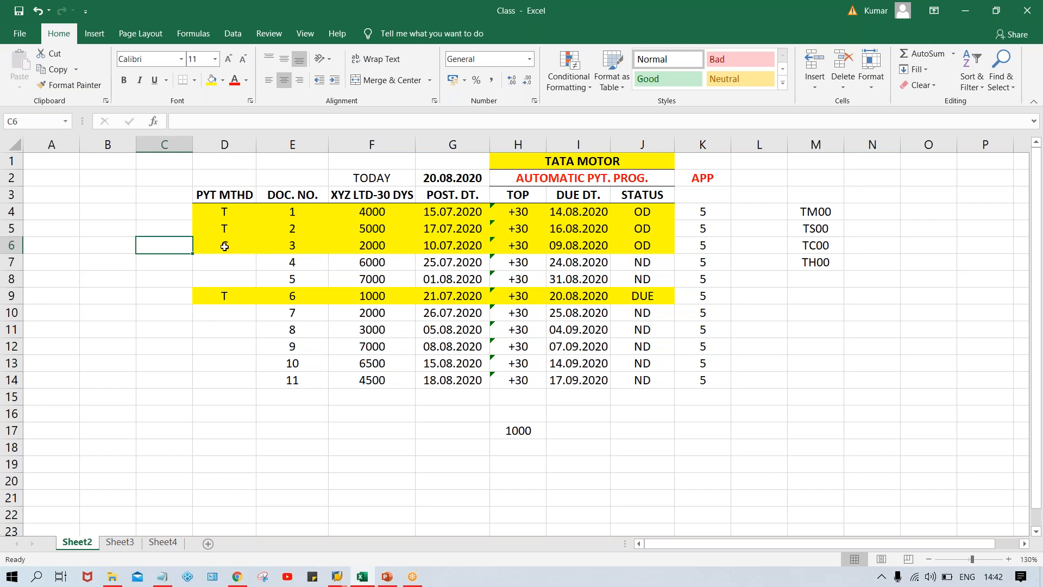
{"action": "left_click", "coordinate": [225, 246]}
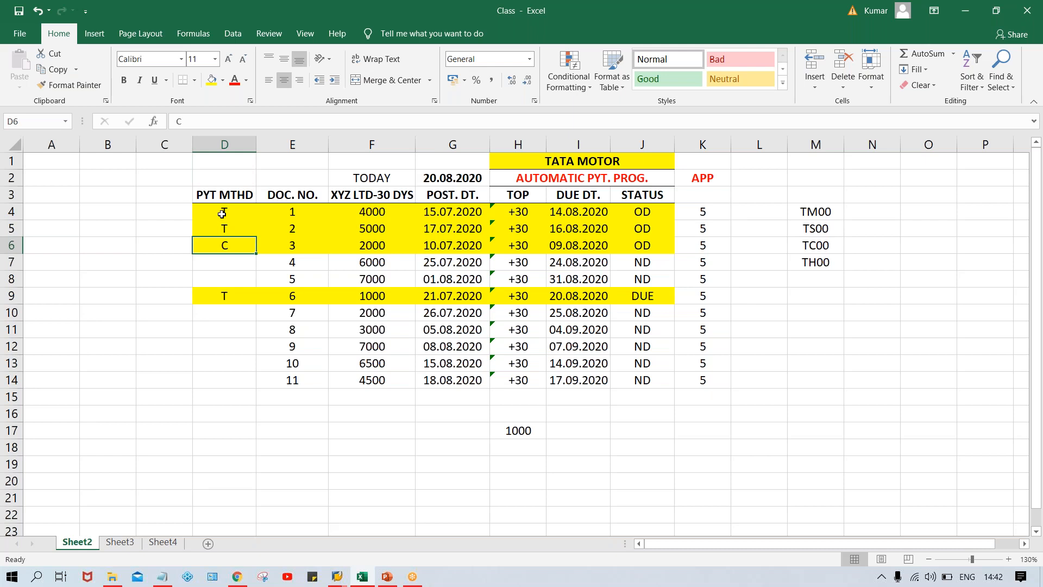
{"action": "left_click_drag", "start_coordinate": [379, 215], "coordinate": [380, 244]}
{"action": "left_click", "coordinate": [373, 295]}
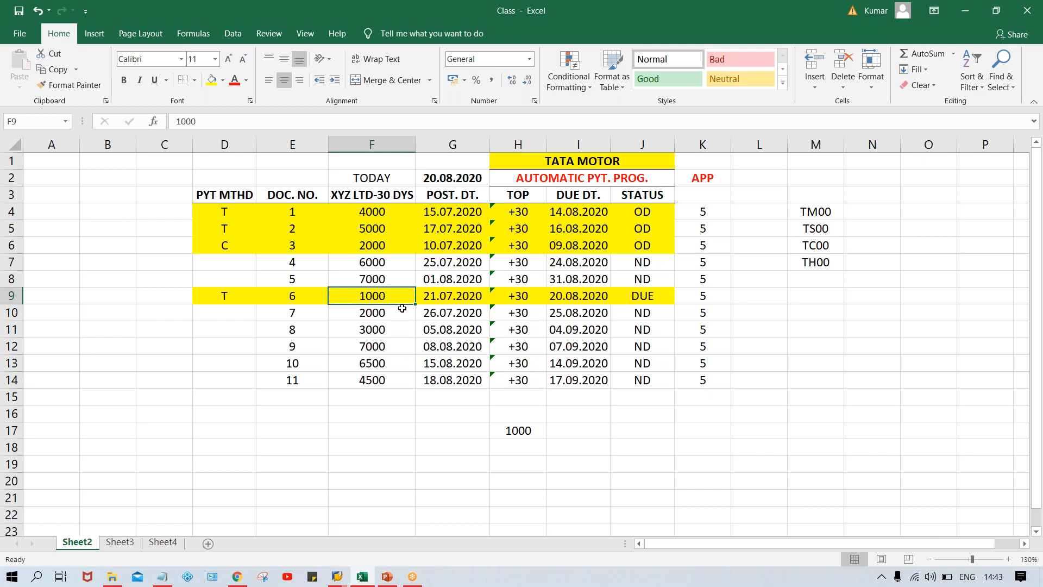
{"action": "left_click", "coordinate": [362, 211]}
{"action": "left_click", "coordinate": [371, 230]}
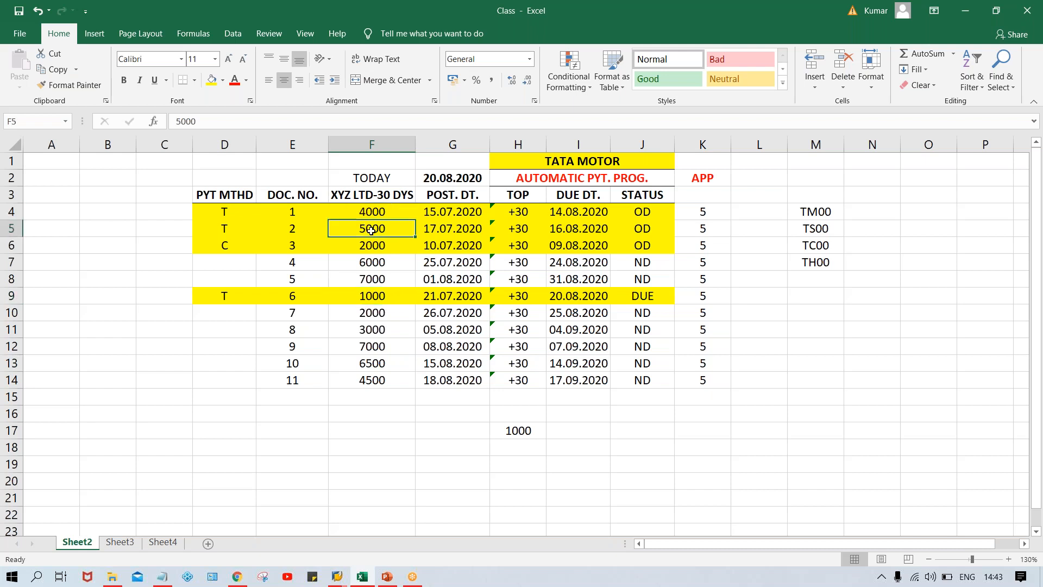
Review the amounts of the highlighted documents and compare payment method T with method C for document 3.
{"action": "left_click", "coordinate": [378, 302]}
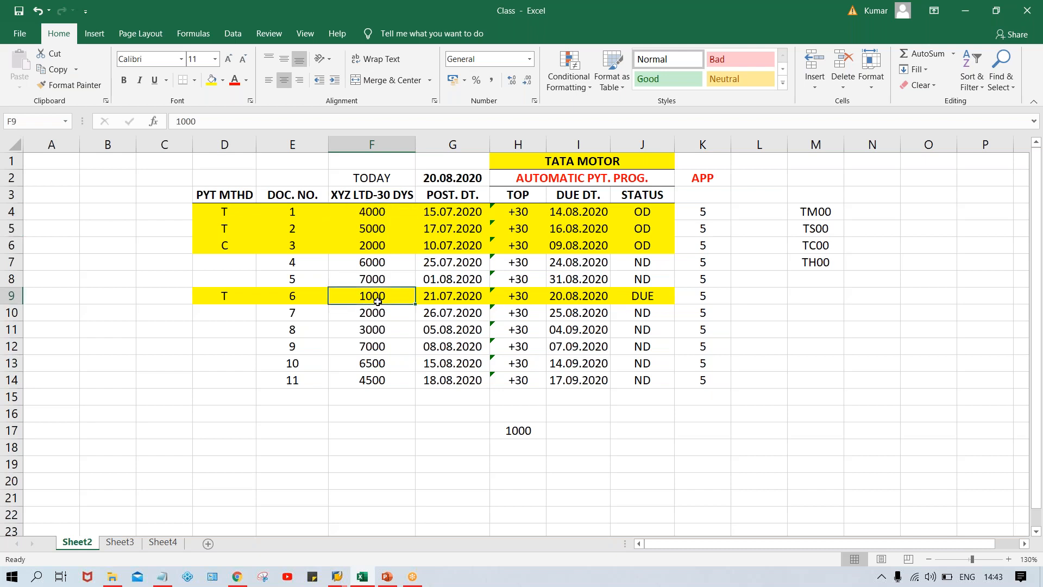
{"action": "left_click", "coordinate": [371, 248]}
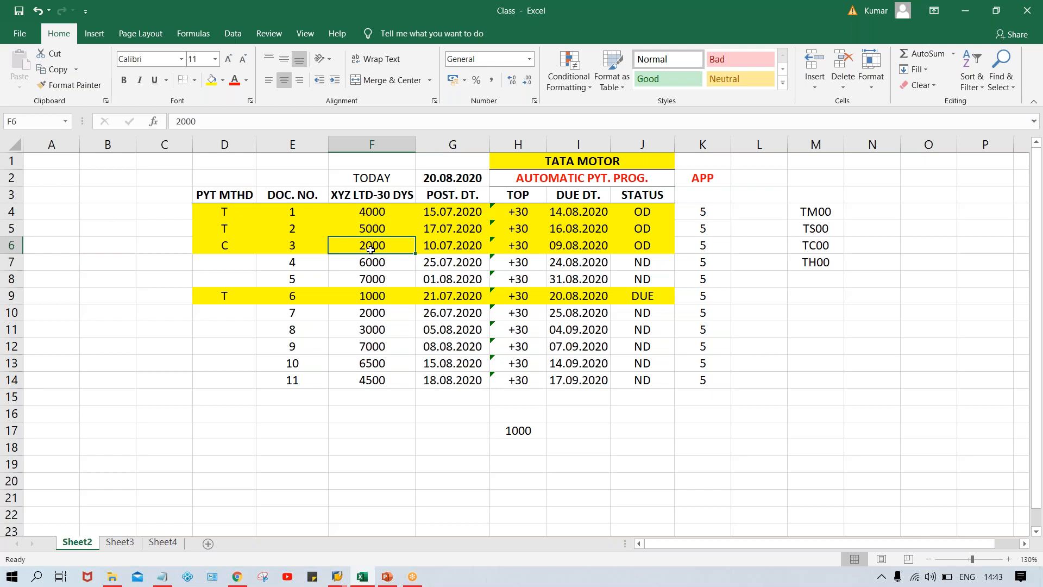
{"action": "left_click", "coordinate": [222, 215]}
{"action": "left_click", "coordinate": [224, 231]}
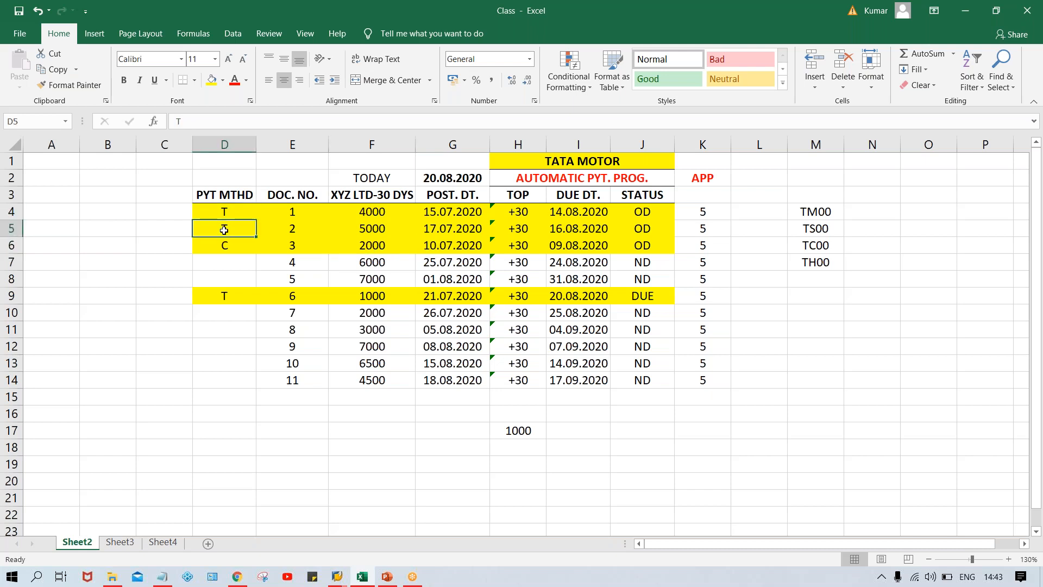
{"action": "left_click", "coordinate": [217, 300]}
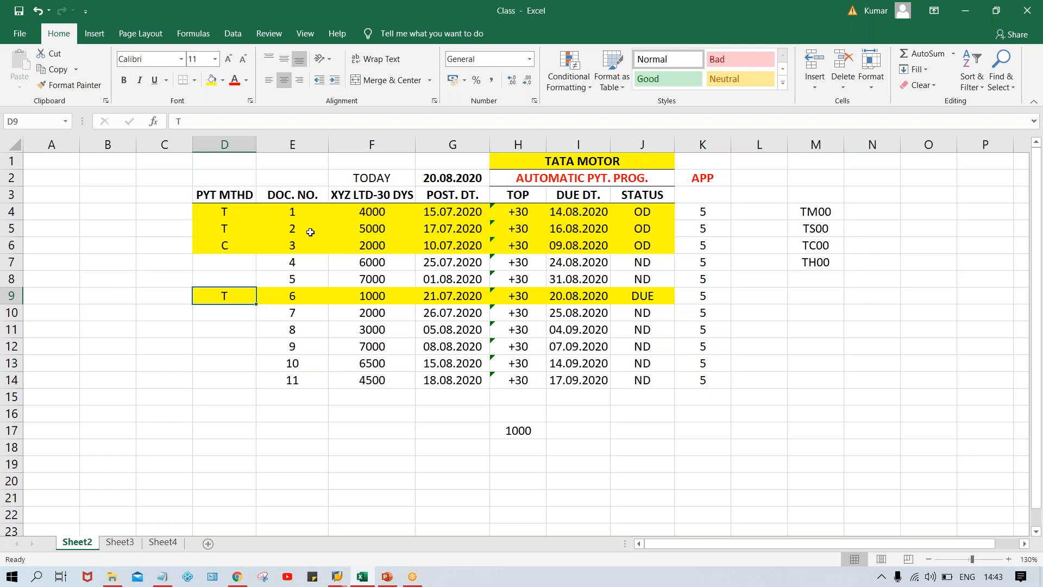
{"action": "left_click", "coordinate": [292, 242]}
{"action": "left_click", "coordinate": [239, 246]}
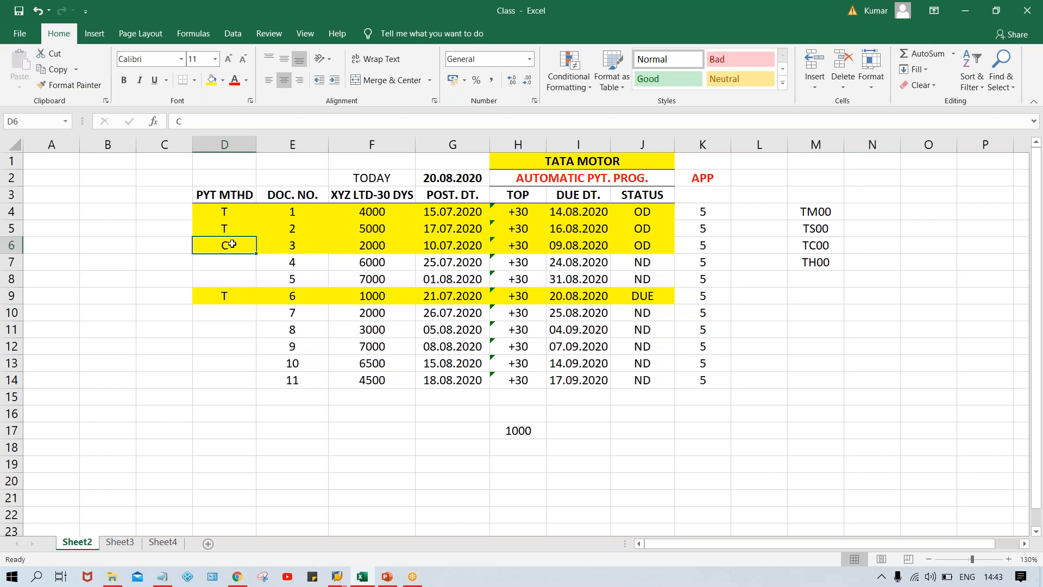
{"action": "left_click", "coordinate": [299, 244]}
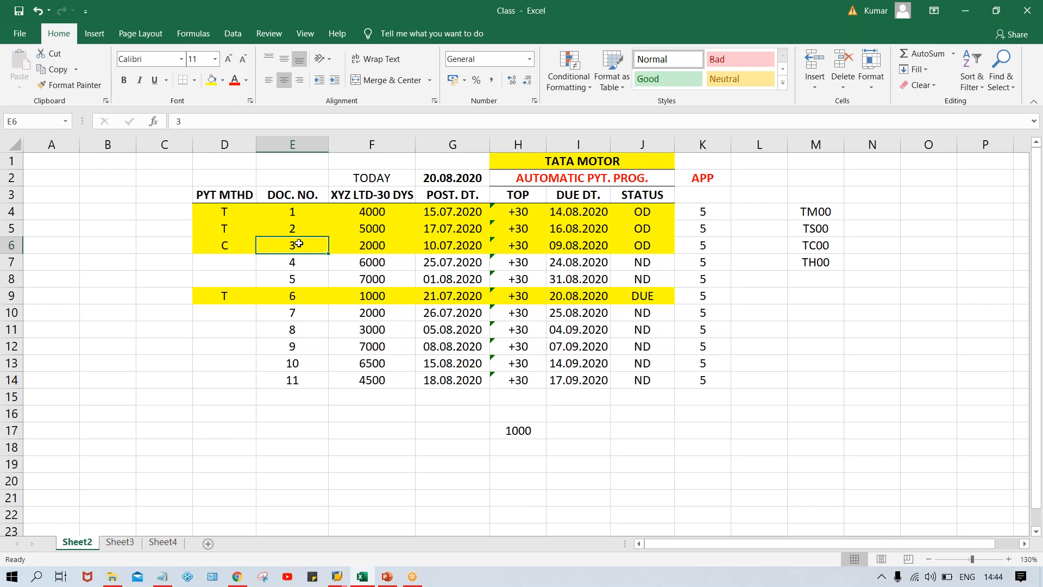
Switch to the SAP session and try to go back from the Payment Method/Country overview.
{"action": "left_click", "coordinate": [339, 578]}
{"action": "left_click", "coordinate": [413, 514]}
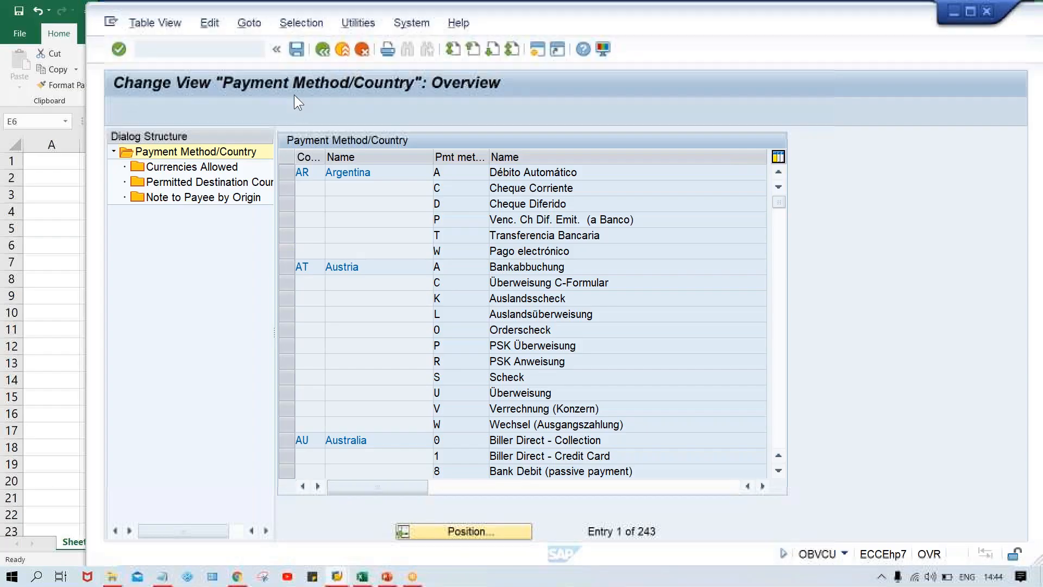
{"action": "left_click", "coordinate": [321, 50]}
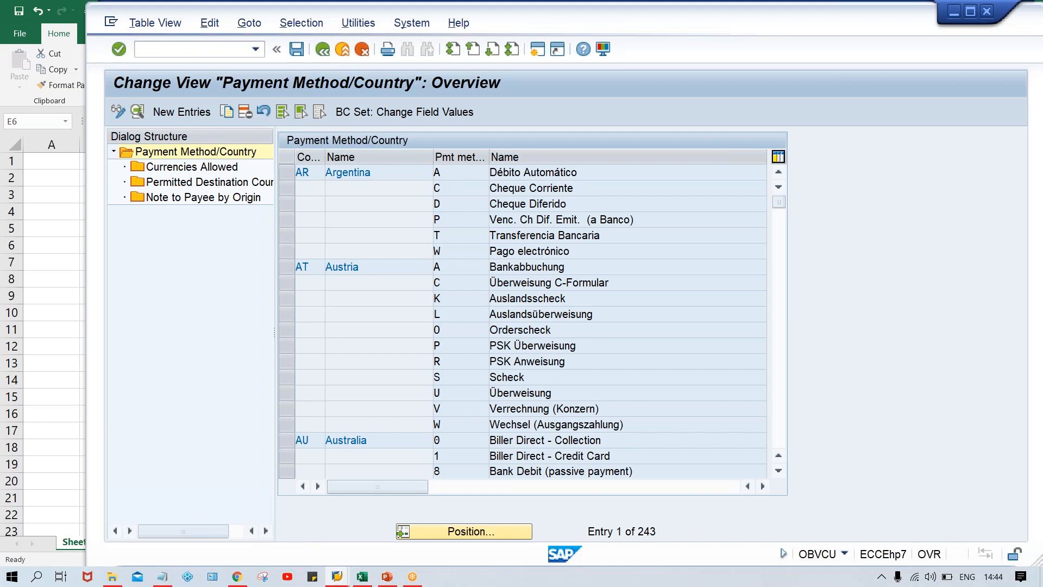
Switch to SAP Logon and open the SAP_2 connection.
{"action": "left_click", "coordinate": [337, 577]}
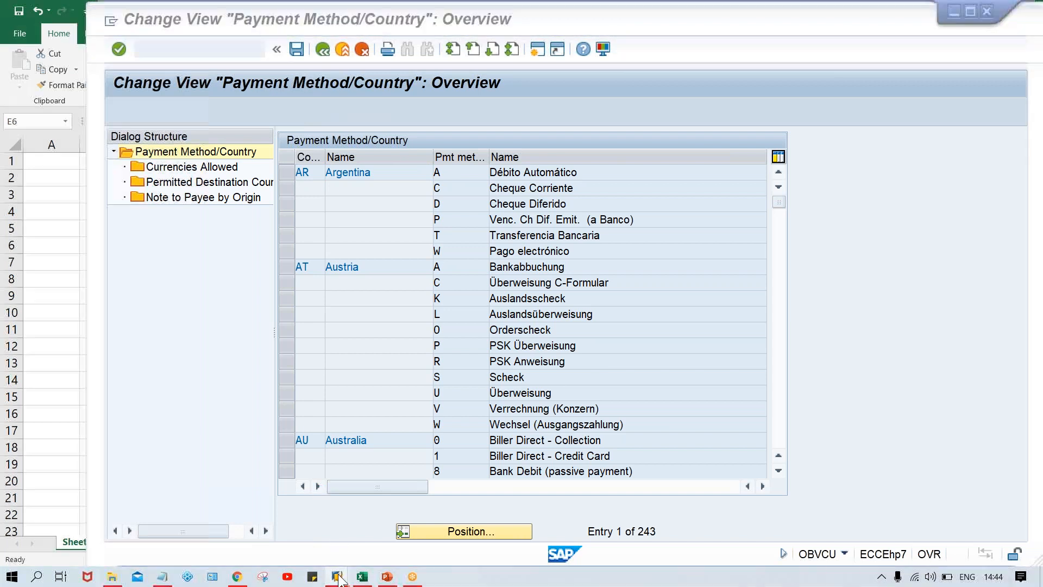
{"action": "left_click", "coordinate": [286, 520]}
{"action": "left_click", "coordinate": [442, 87]}
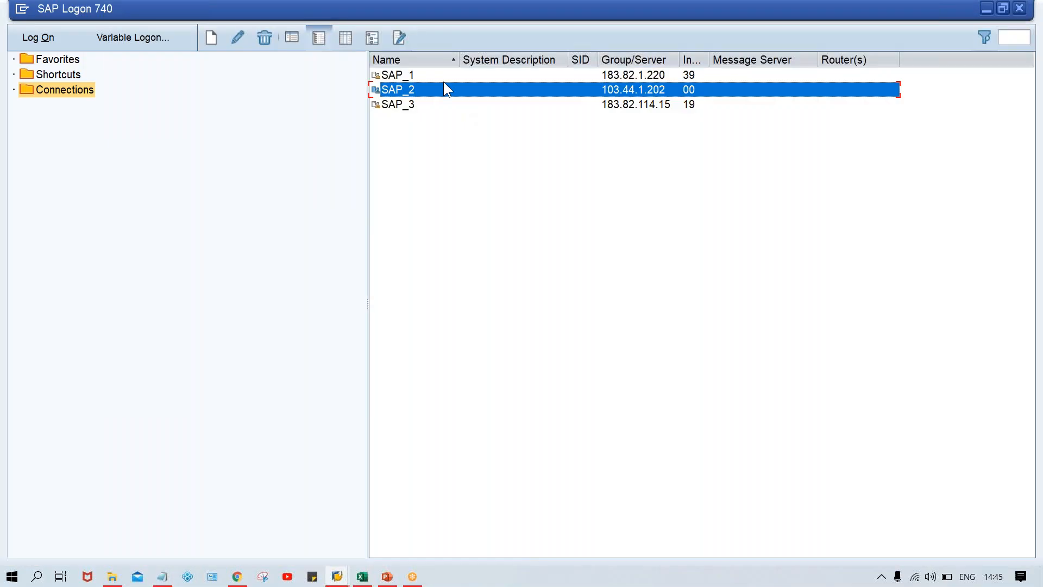
{"action": "left_click", "coordinate": [442, 74]}
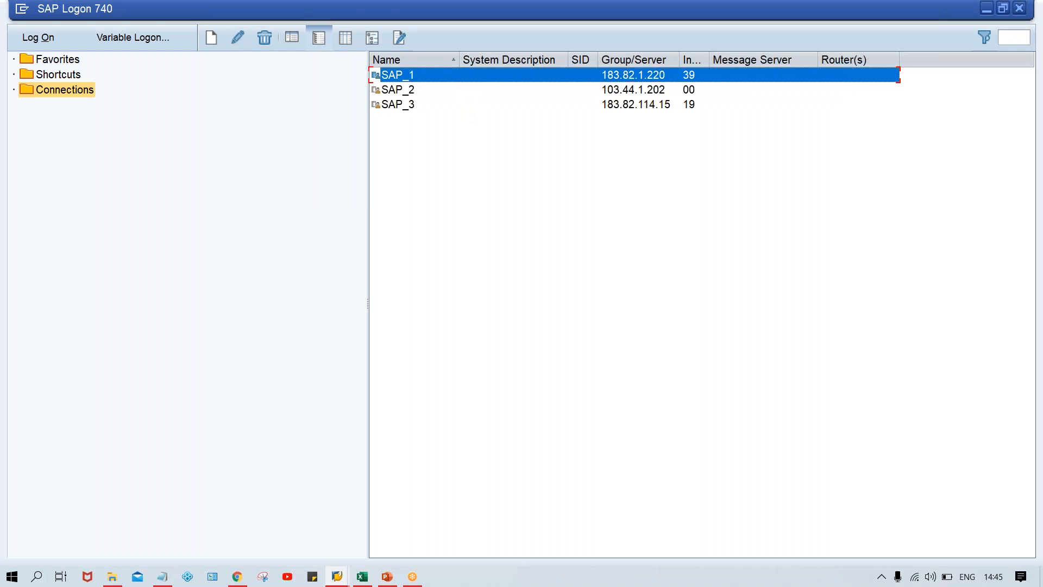
{"action": "left_click", "coordinate": [416, 93]}
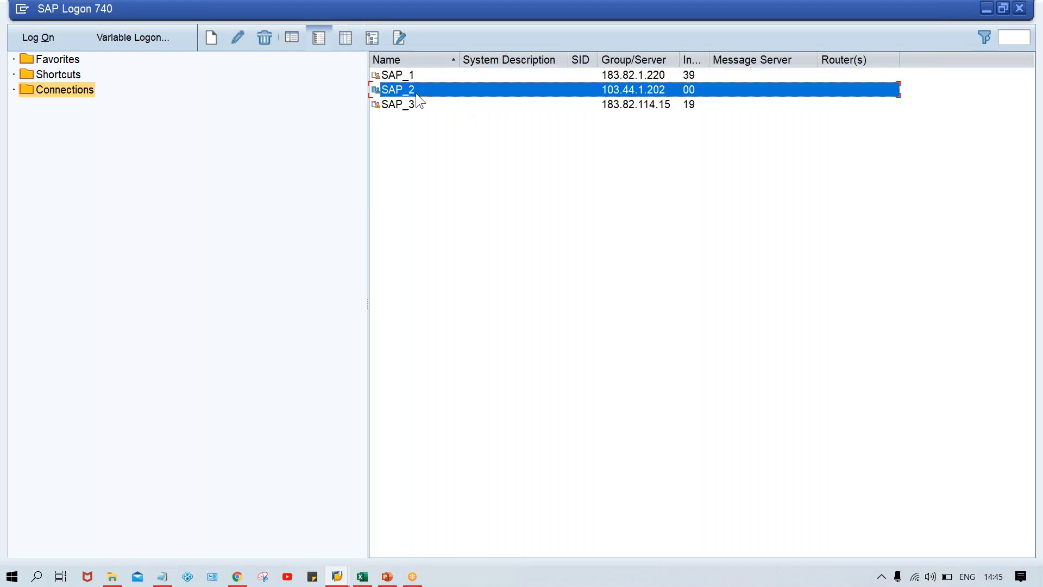
{"action": "double_click", "coordinate": [416, 93]}
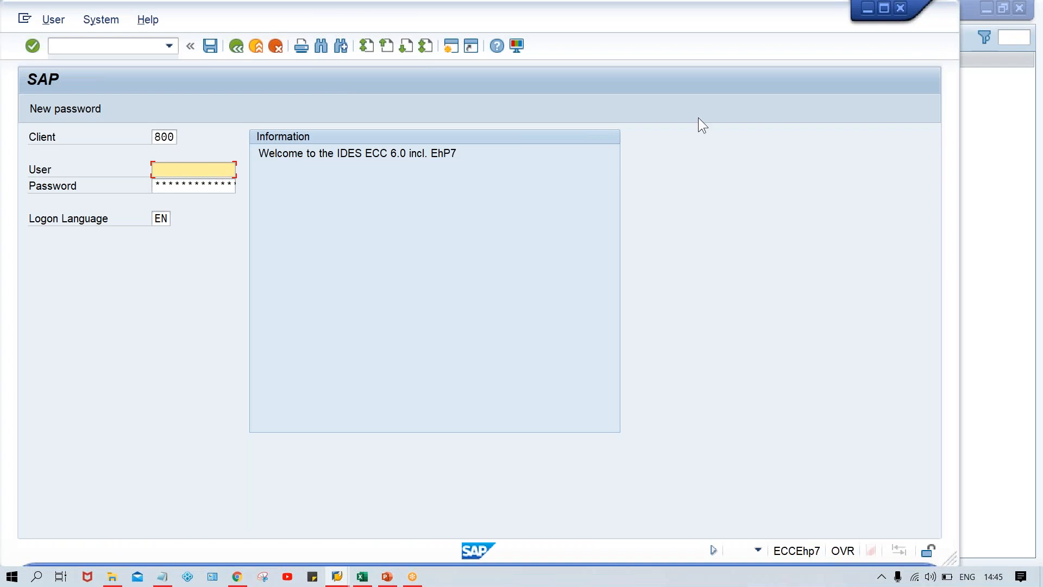
Try to log on to client 800 with the user name and account password.
{"action": "key", "text": "Down"}
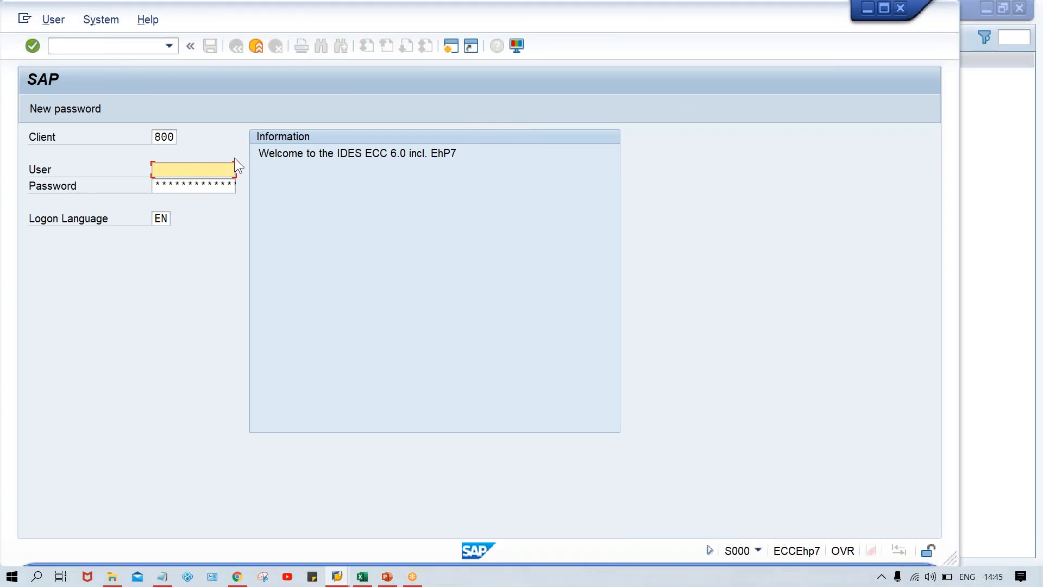
{"action": "key", "text": "Down"}
{"action": "key", "text": "Tab"}
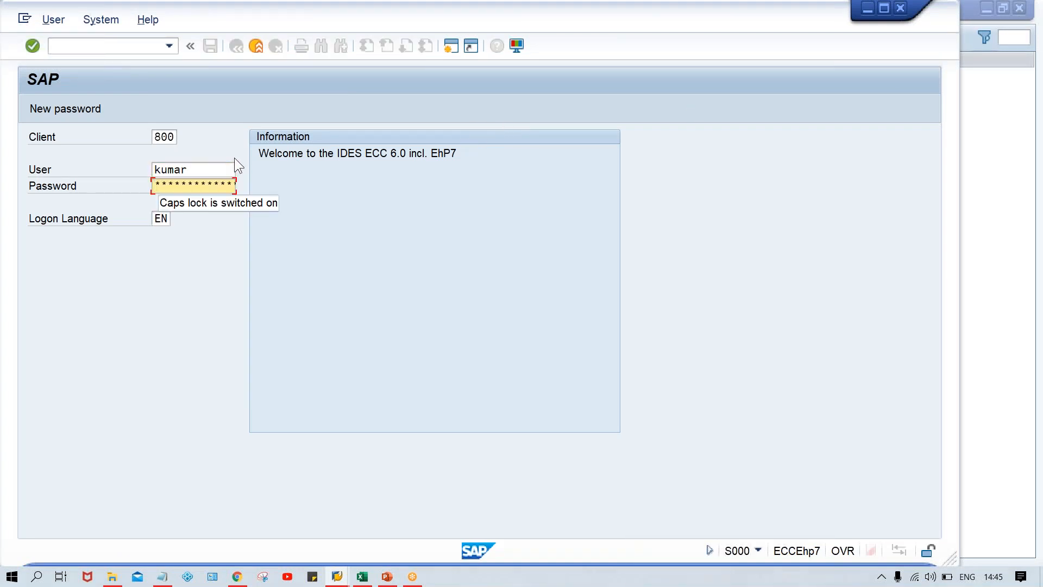
{"action": "key", "text": "Caps_Lock"}
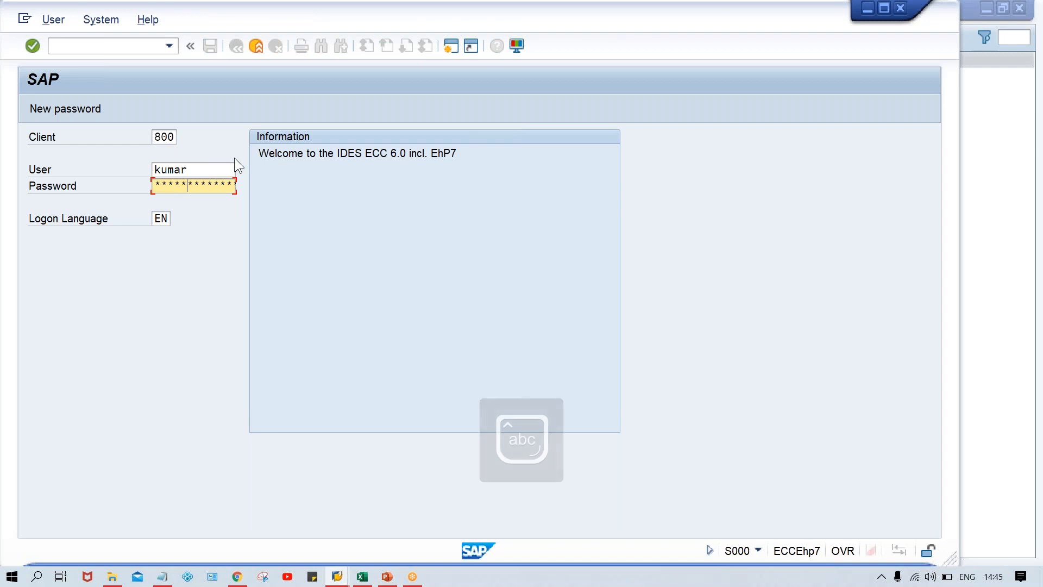
{"action": "key", "text": "Return"}
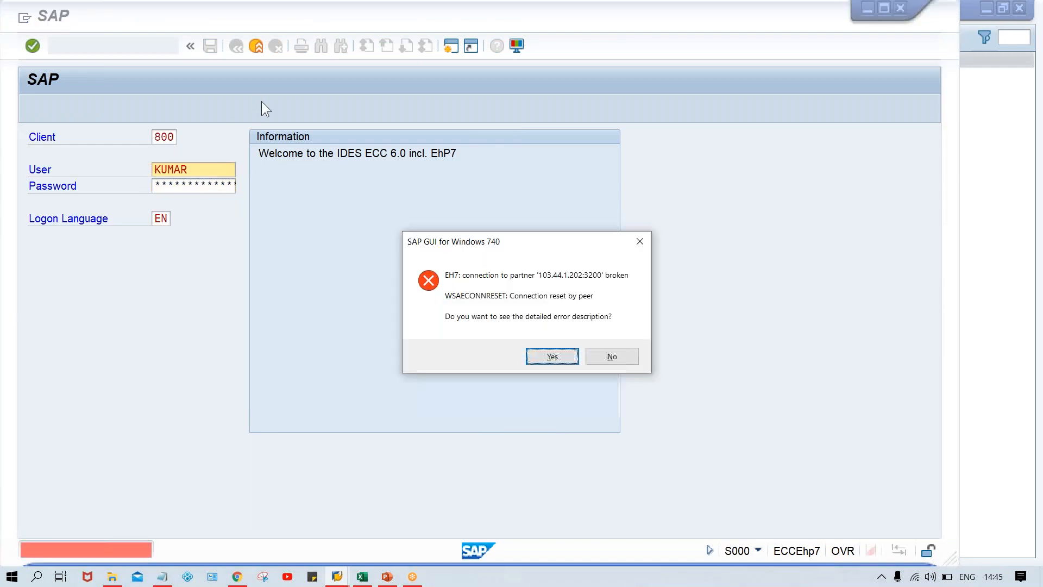
Decline the detailed error description and close the SAP_2 logon window.
{"action": "left_click", "coordinate": [628, 357]}
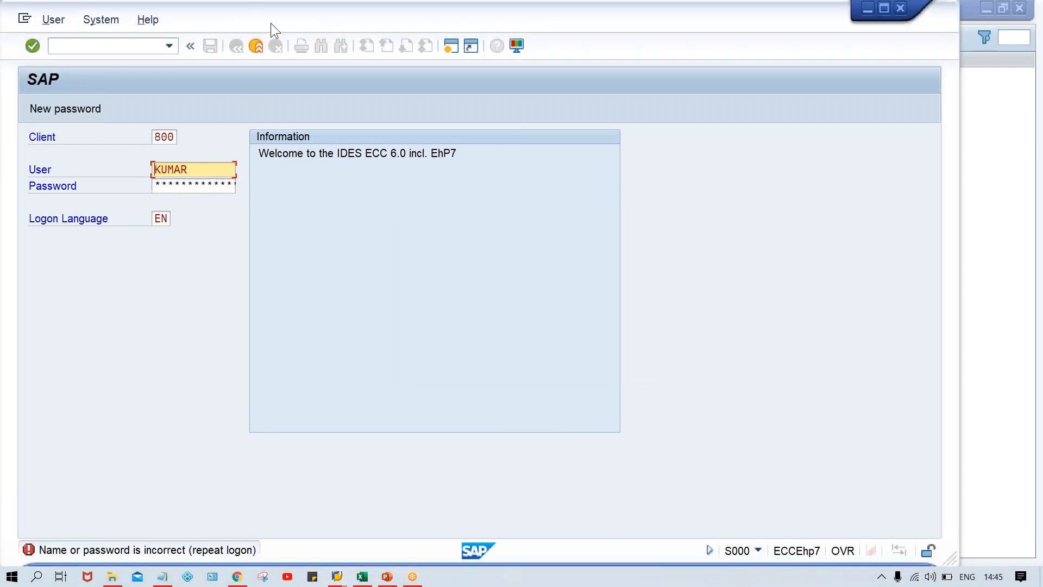
{"action": "left_click_drag", "start_coordinate": [253, 11], "coordinate": [405, 137]}
{"action": "left_click_drag", "start_coordinate": [895, 141], "coordinate": [784, 128]}
{"action": "left_click", "coordinate": [942, 120]}
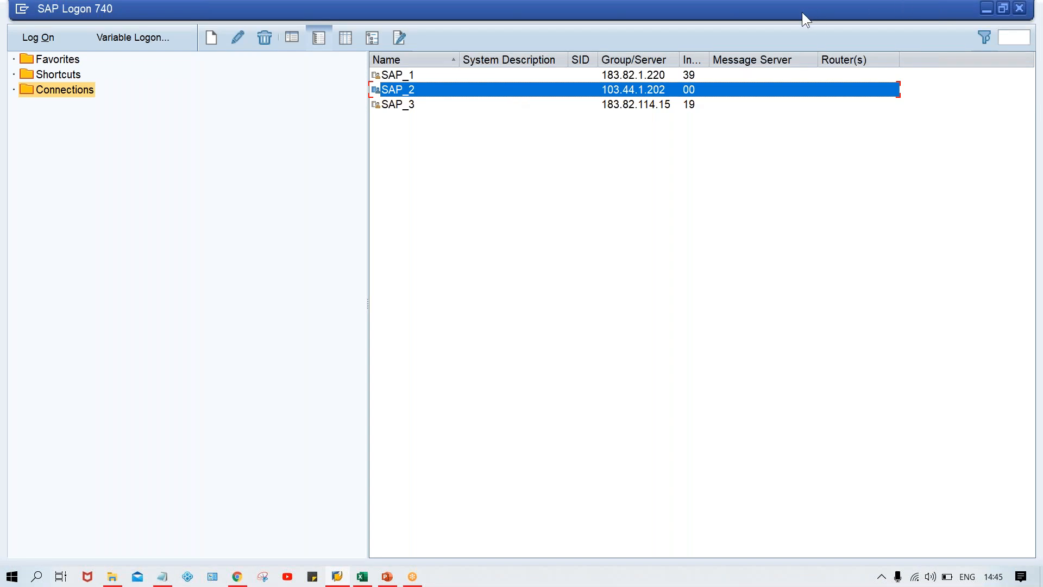
Reopen the SAP_2 connection and log on with the user name and account password.
{"action": "key", "text": "Return"}
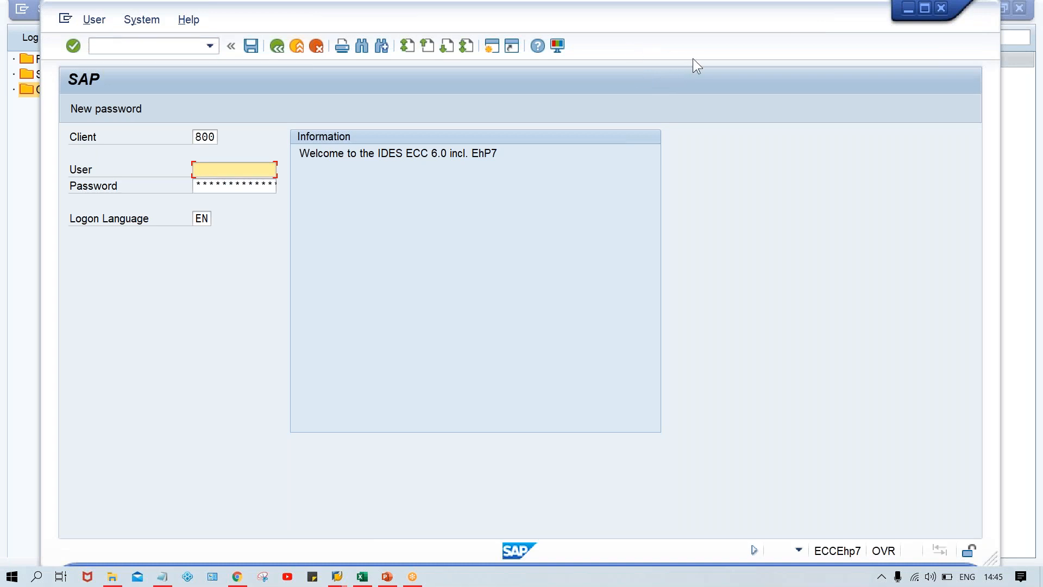
{"action": "left_click_drag", "start_coordinate": [585, 23], "coordinate": [622, 23]}
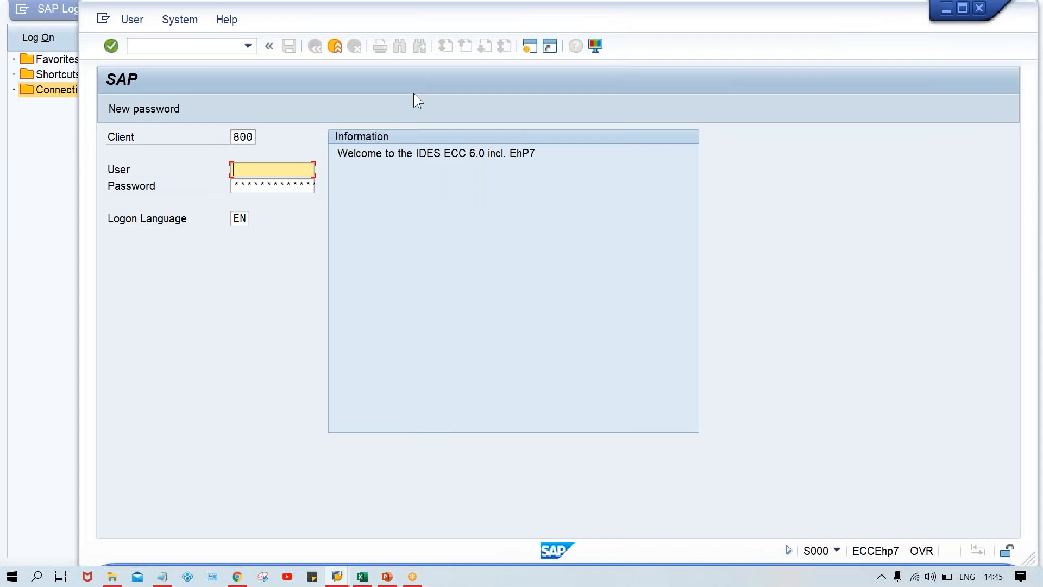
{"action": "key", "text": "Down"}
{"action": "key", "text": "Down"}
{"action": "key", "text": "Tab"}
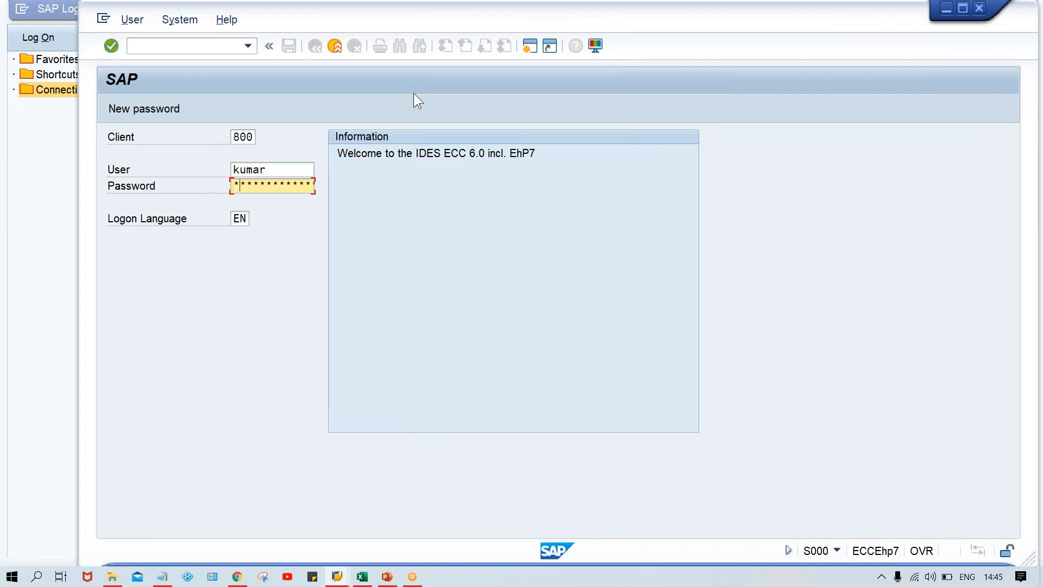
{"action": "key", "text": "Return"}
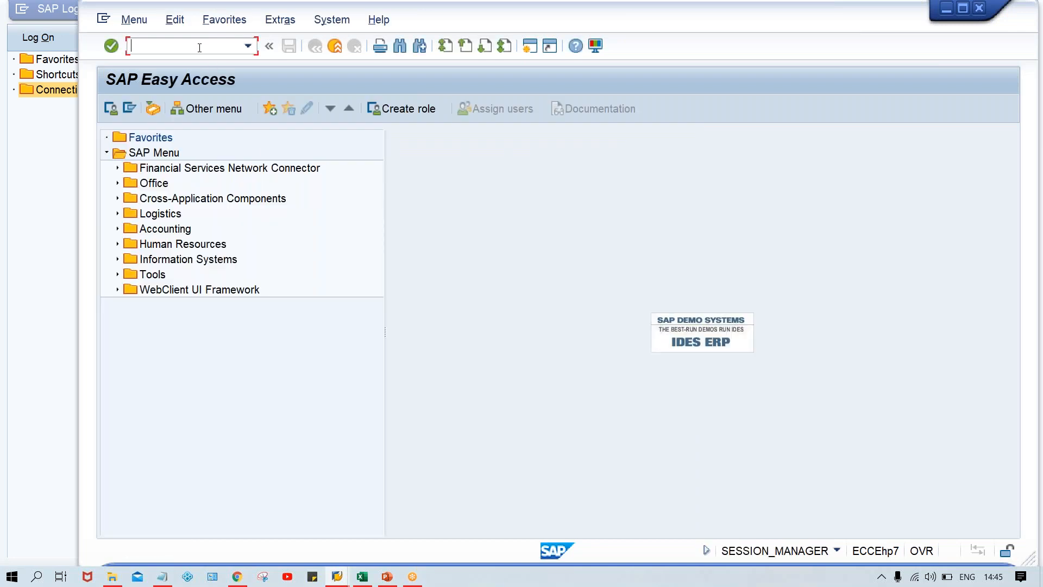
Run transaction FBZP, try to open the payment methods in country and decline displaying the locked data.
{"action": "key", "text": "Caps_Lock"}
{"action": "type", "text": "FBZP"}
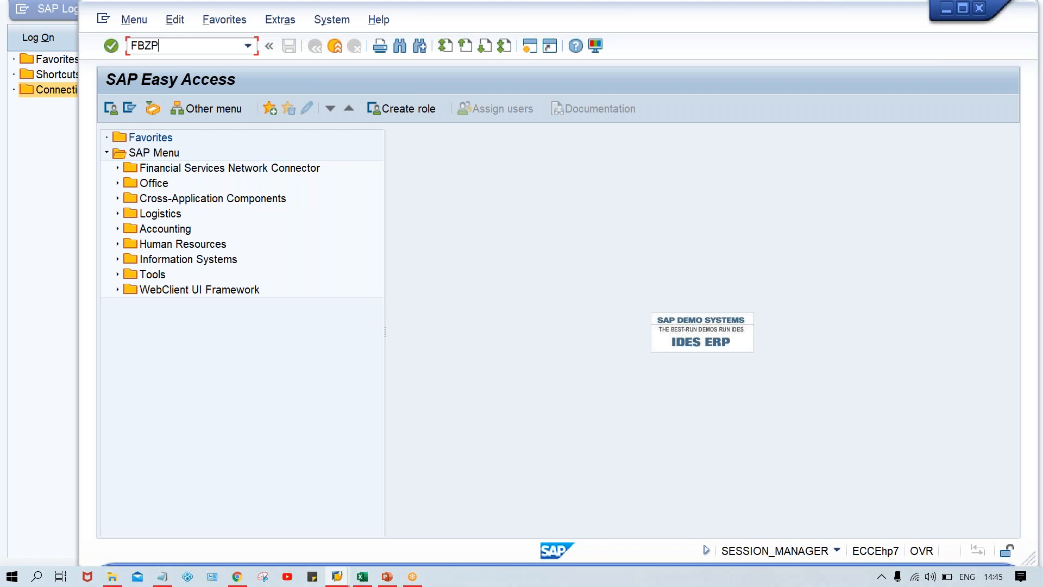
{"action": "key", "text": "Return"}
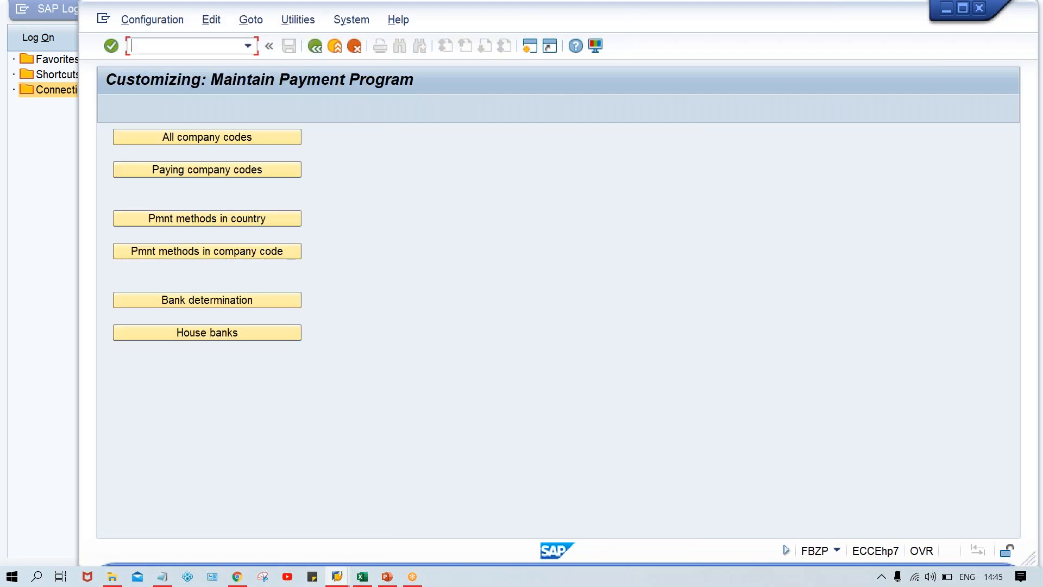
{"action": "left_click", "coordinate": [242, 218]}
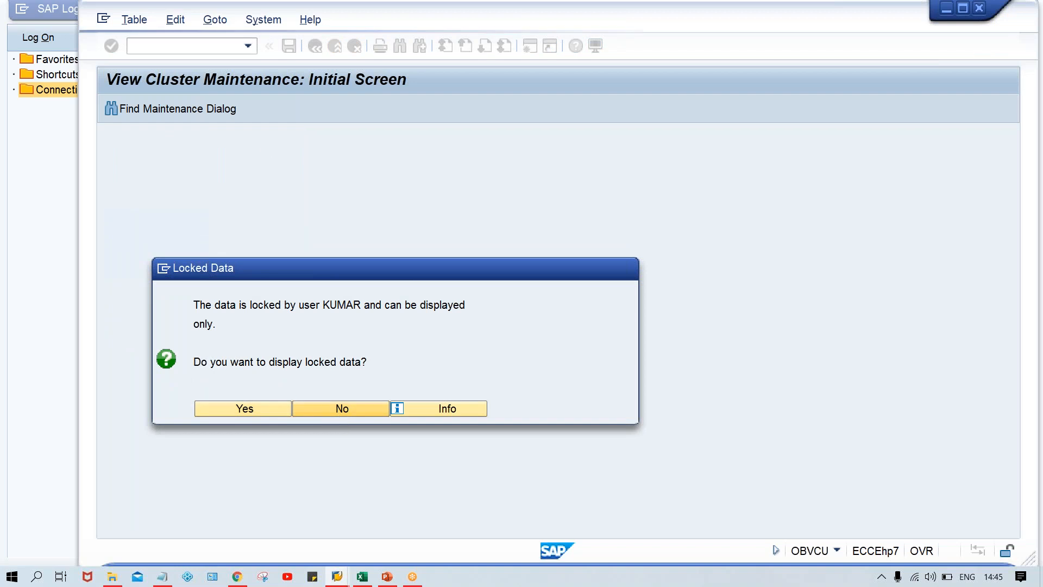
{"action": "key", "text": "Escape"}
Run transaction /NSM12 and list the lock entries of client 800 with the user name cleared.
{"action": "left_click", "coordinate": [247, 46]}
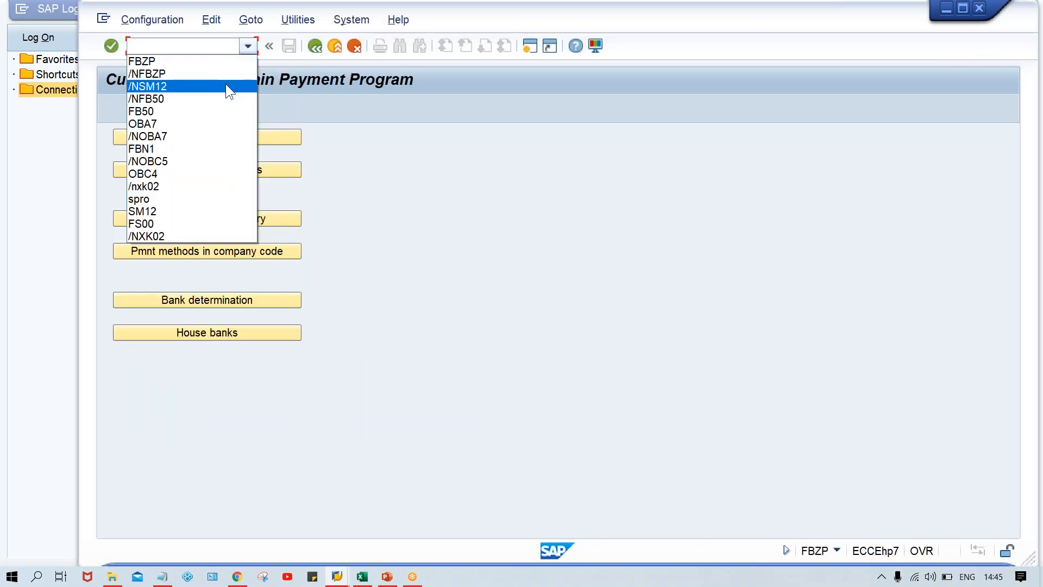
{"action": "left_click", "coordinate": [226, 84]}
{"action": "key", "text": "Return"}
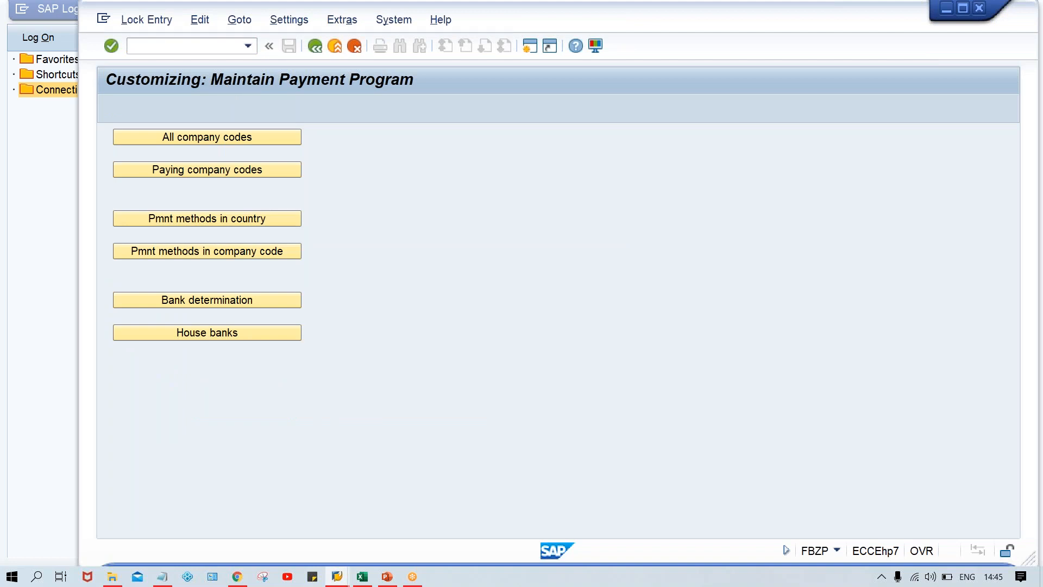
{"action": "left_click", "coordinate": [287, 218]}
{"action": "double_click", "coordinate": [287, 217]}
{"action": "key", "text": "BackSpace"}
{"action": "key", "text": "Return"}
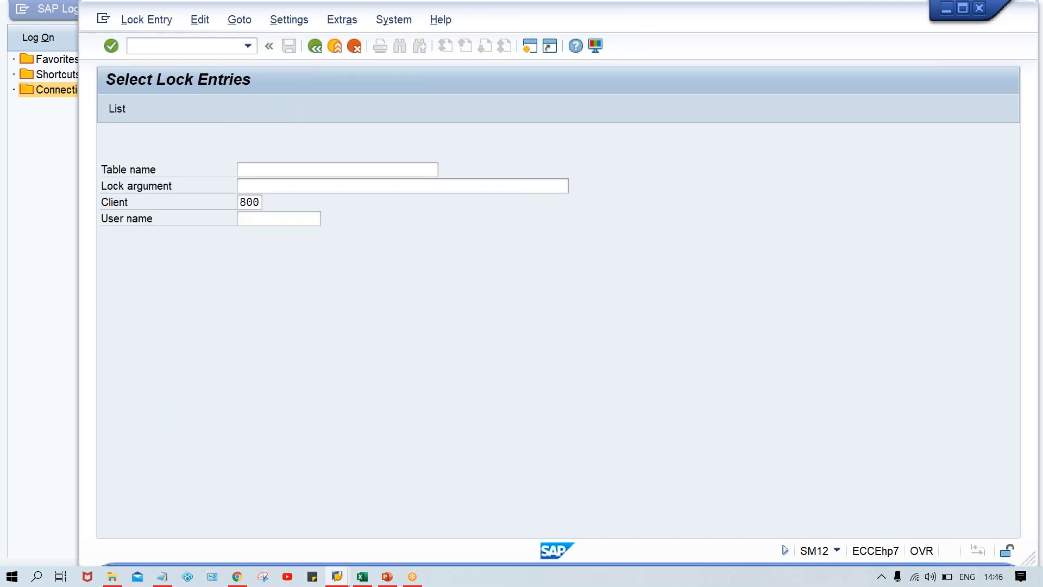
Delete all lock entries and close the Performance Assistant.
{"action": "left_click", "coordinate": [148, 19]}
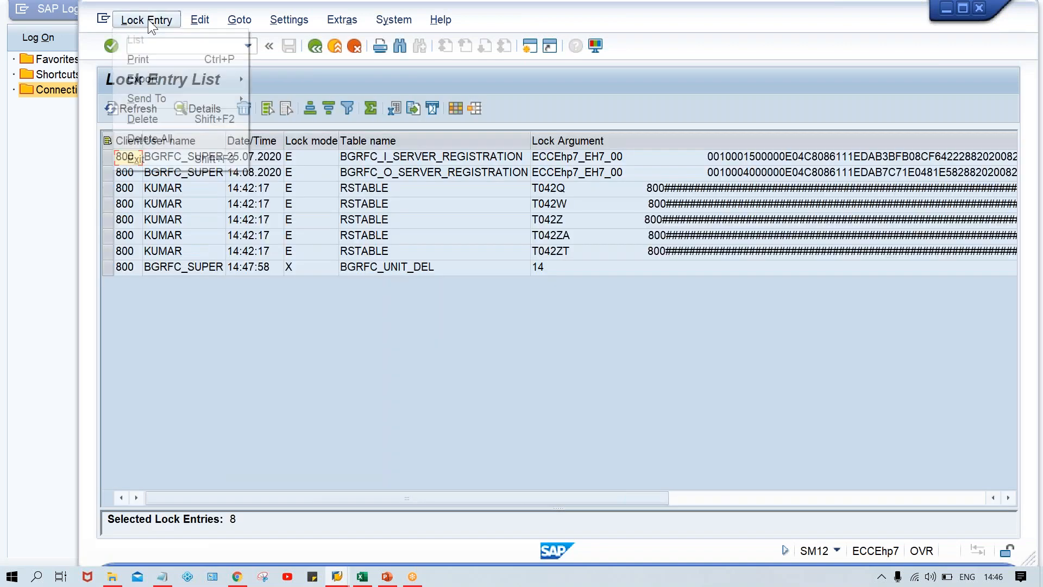
{"action": "left_click", "coordinate": [166, 140]}
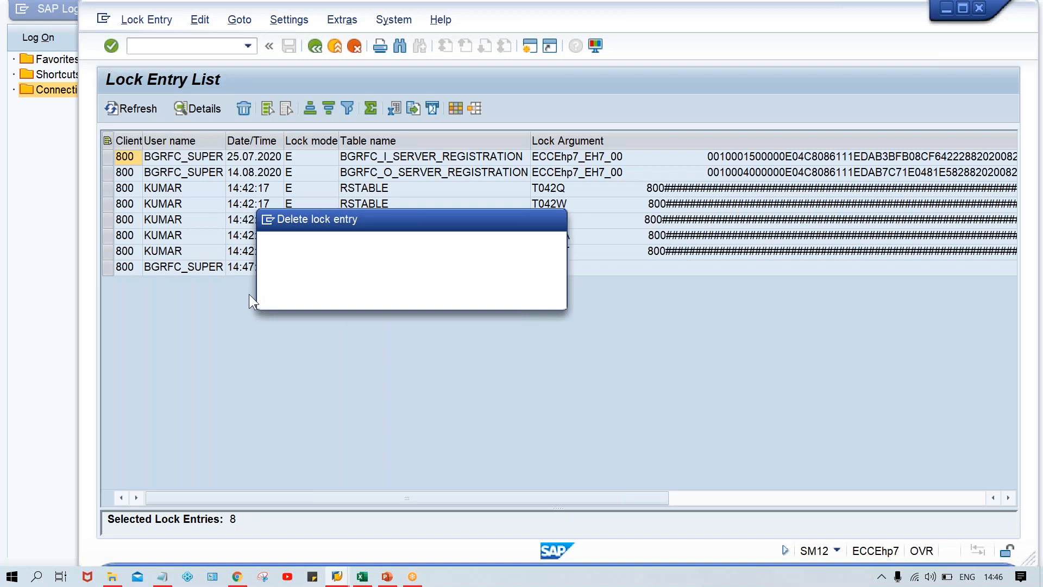
{"action": "left_click", "coordinate": [322, 294]}
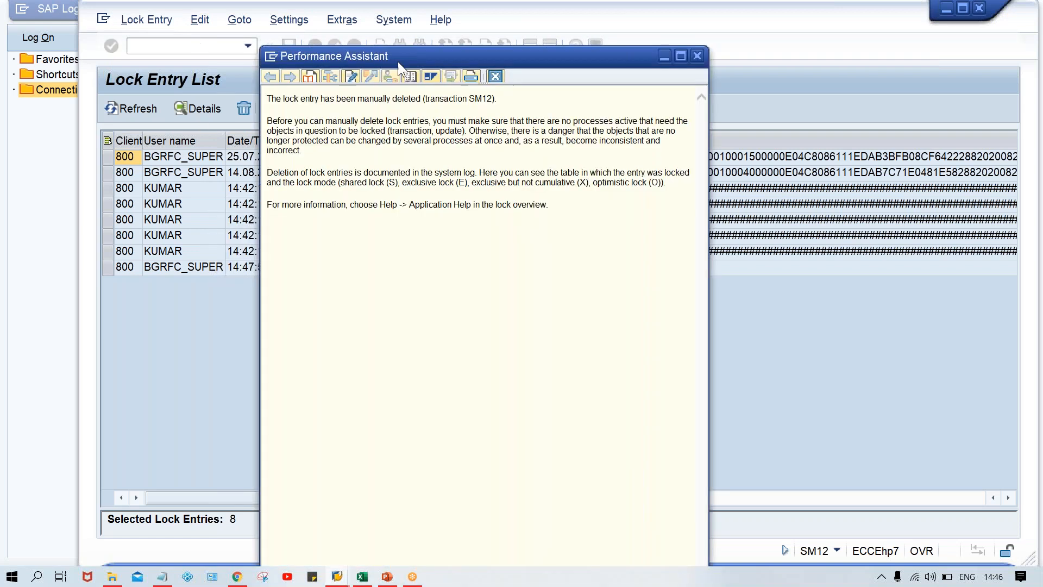
{"action": "key", "text": "Escape"}
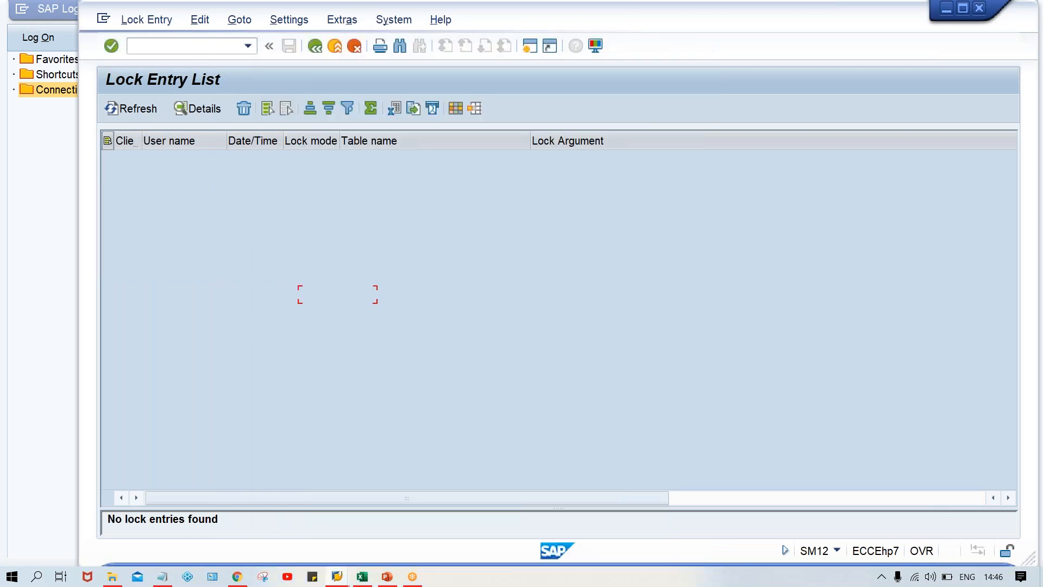
Return to the payment program customizing with transaction /NFBZP.
{"action": "key", "text": "Down"}
{"action": "key", "text": "Down"}
{"action": "key", "text": "Home"}
{"action": "type", "text": "/N"}
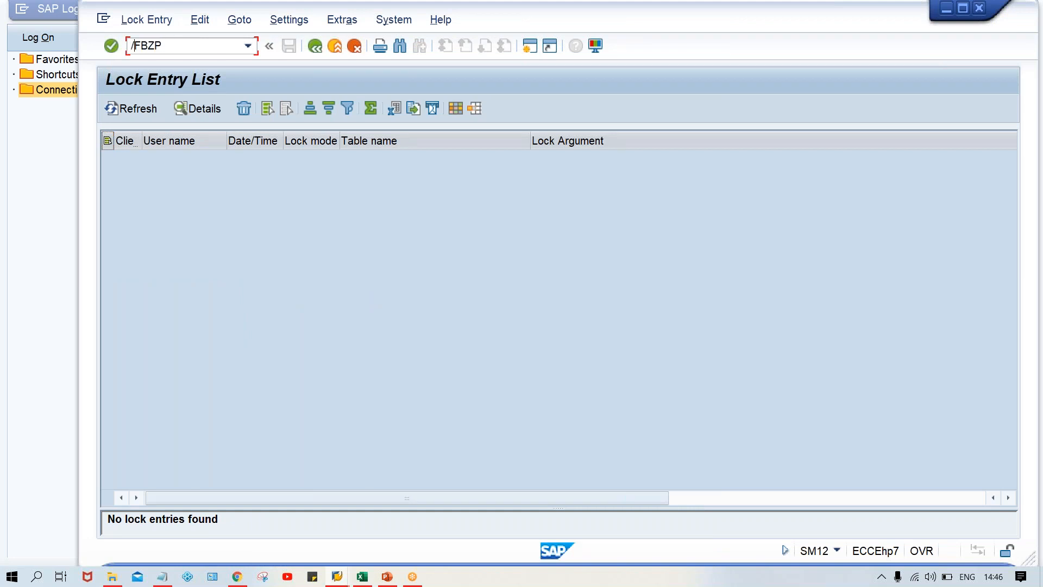
{"action": "key", "text": "Return"}
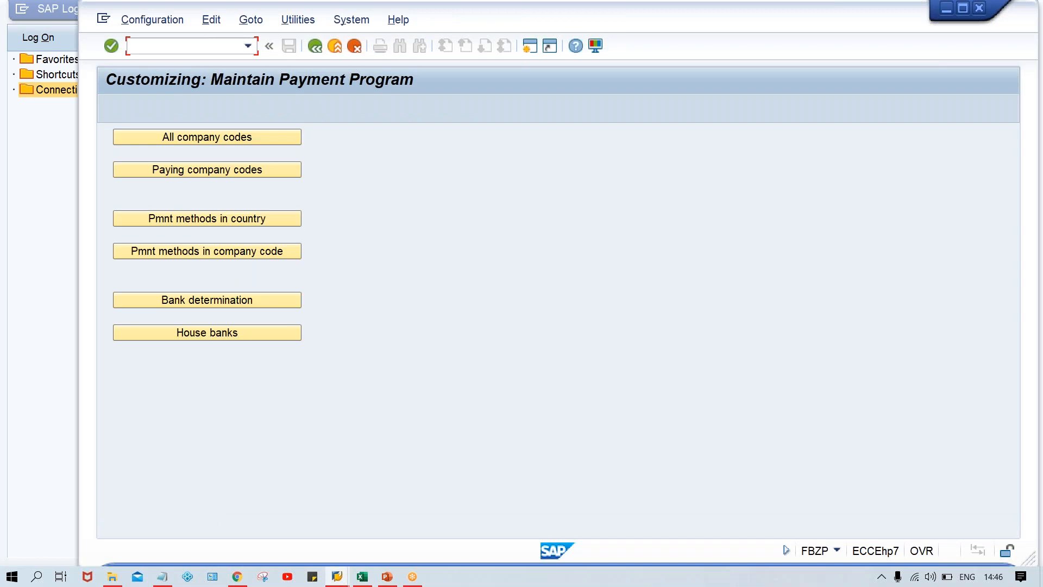
Open the payment methods in country and position the list at country IN.
{"action": "left_click", "coordinate": [208, 219]}
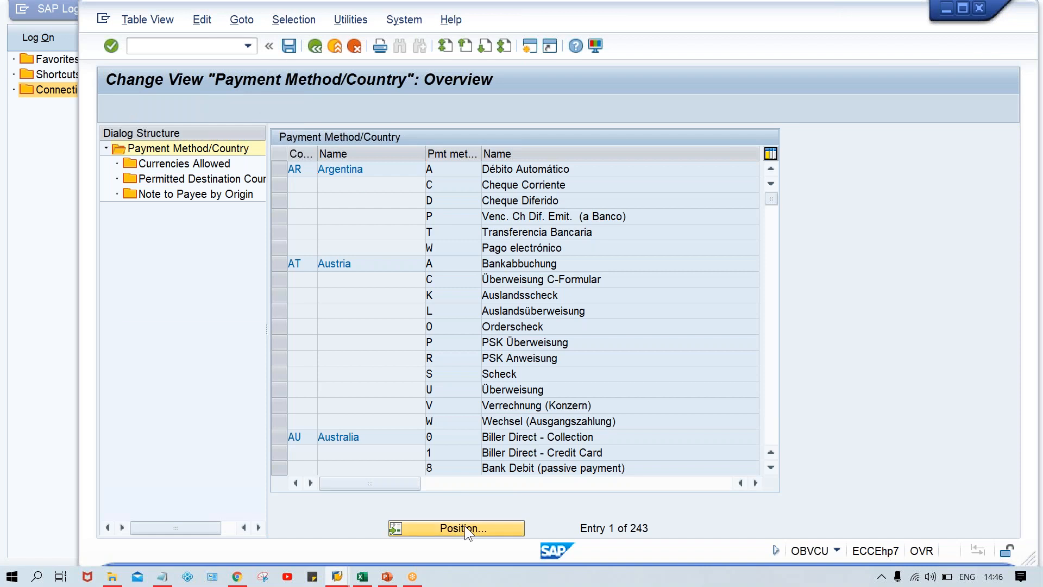
{"action": "left_click", "coordinate": [464, 526]}
{"action": "type", "text": "in"}
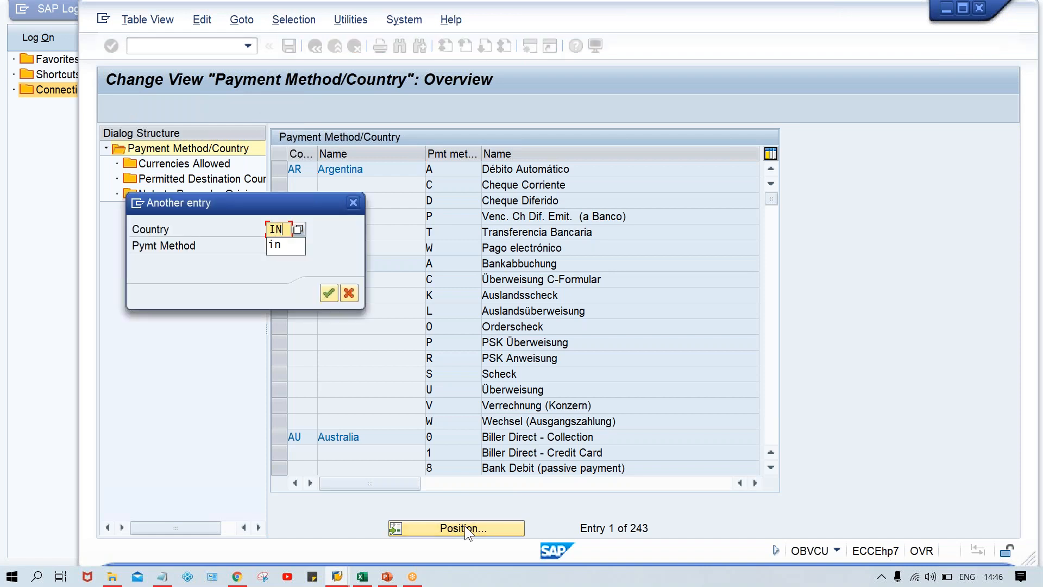
{"action": "key", "text": "Tab"}
{"action": "key", "text": "Return"}
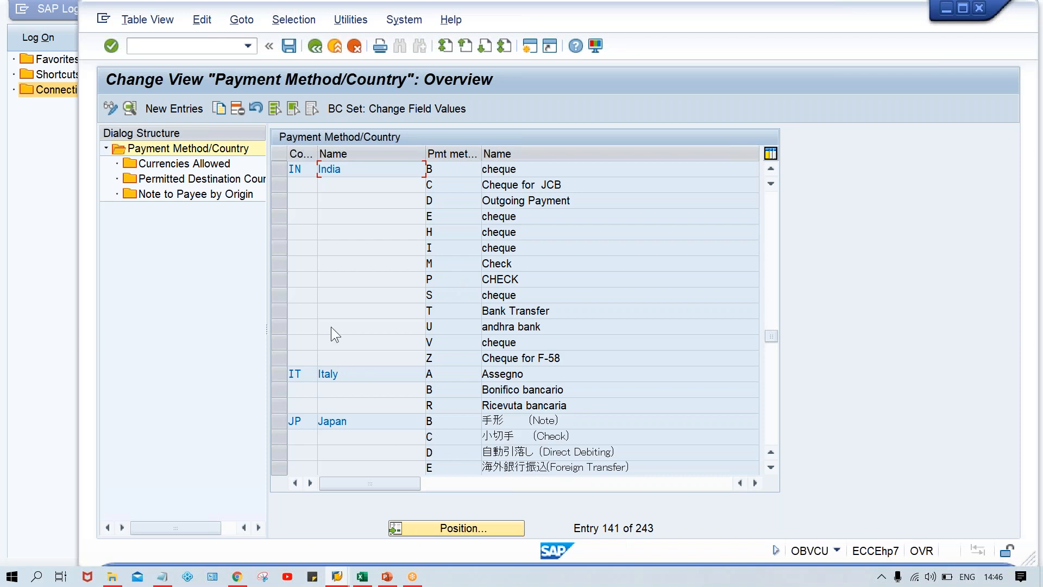
Open the details of India's payment method T, Bank Transfer.
{"action": "left_click", "coordinate": [276, 310]}
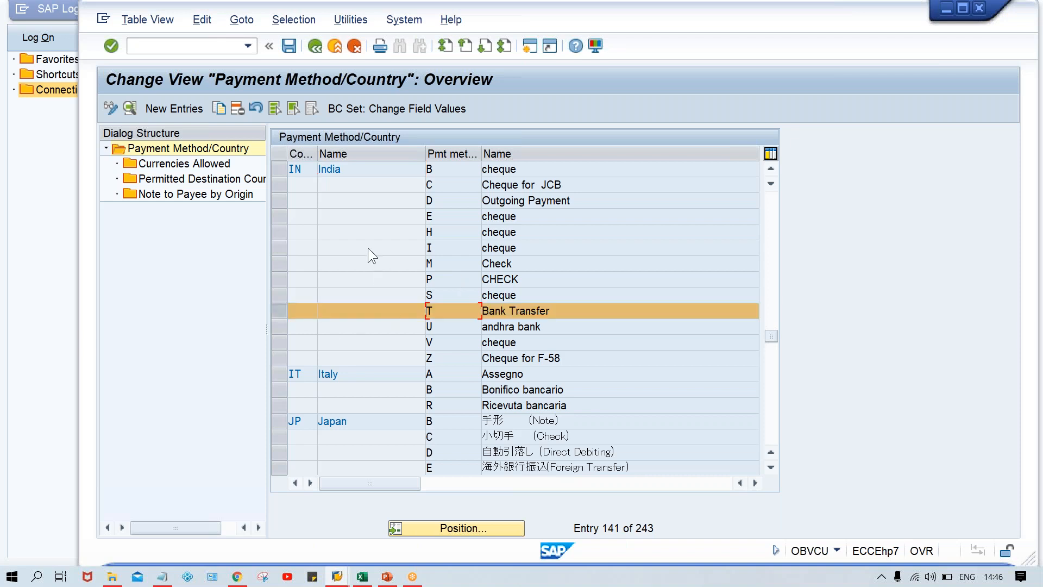
{"action": "left_click", "coordinate": [278, 182]}
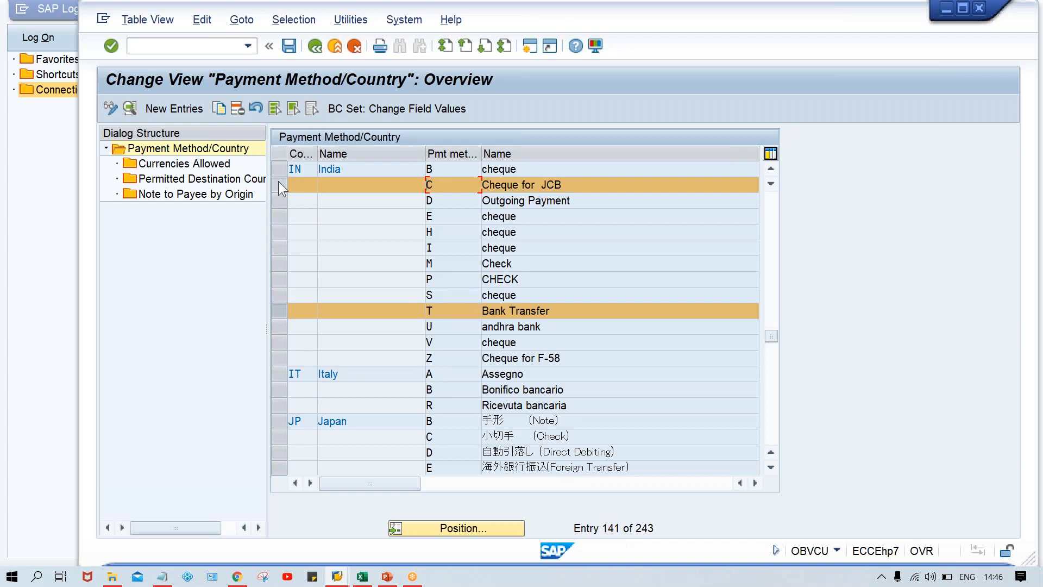
{"action": "left_click", "coordinate": [278, 184]}
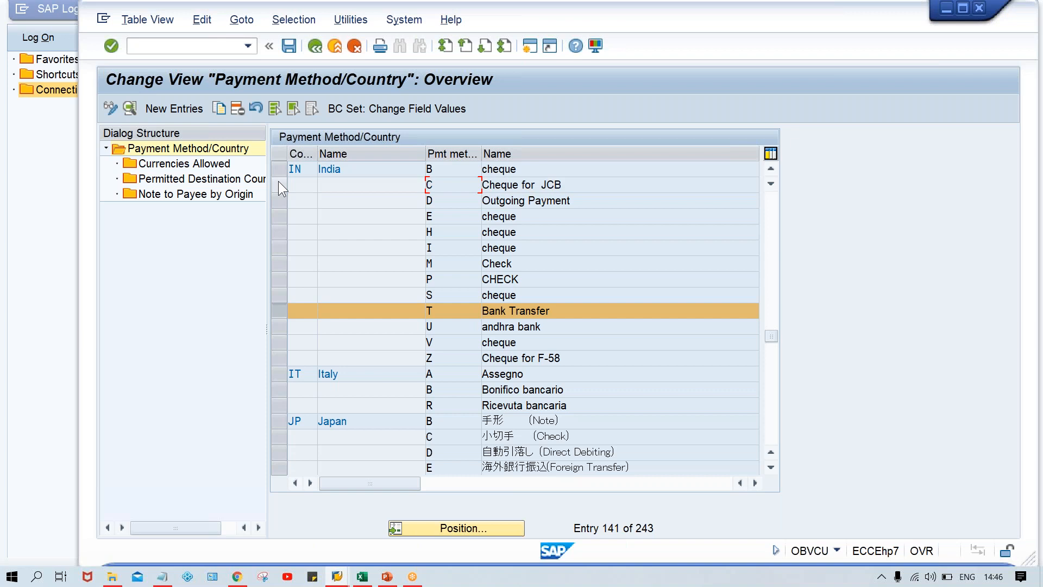
{"action": "double_click", "coordinate": [358, 169]}
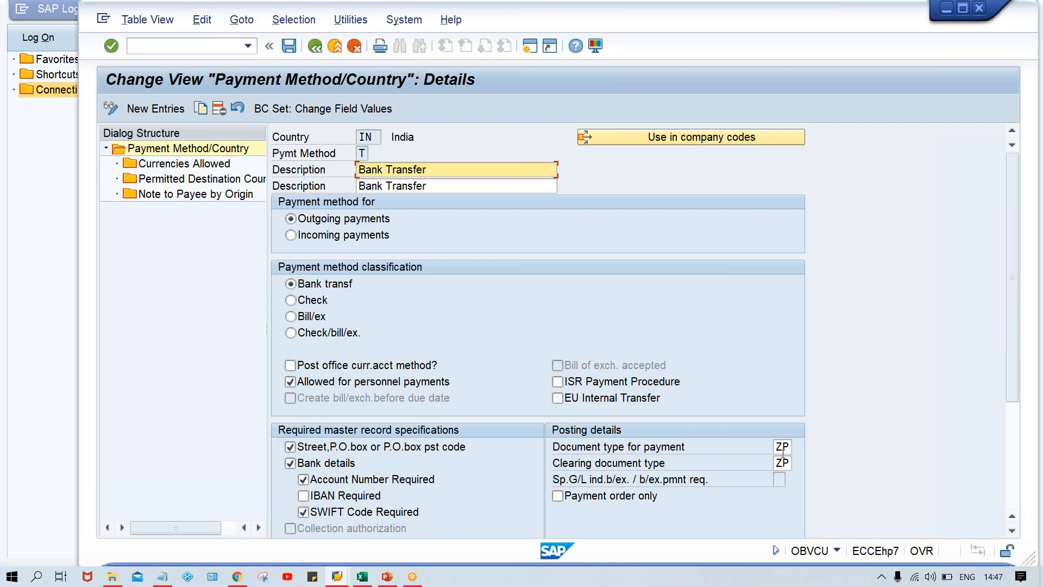
{"action": "left_click", "coordinate": [778, 446]}
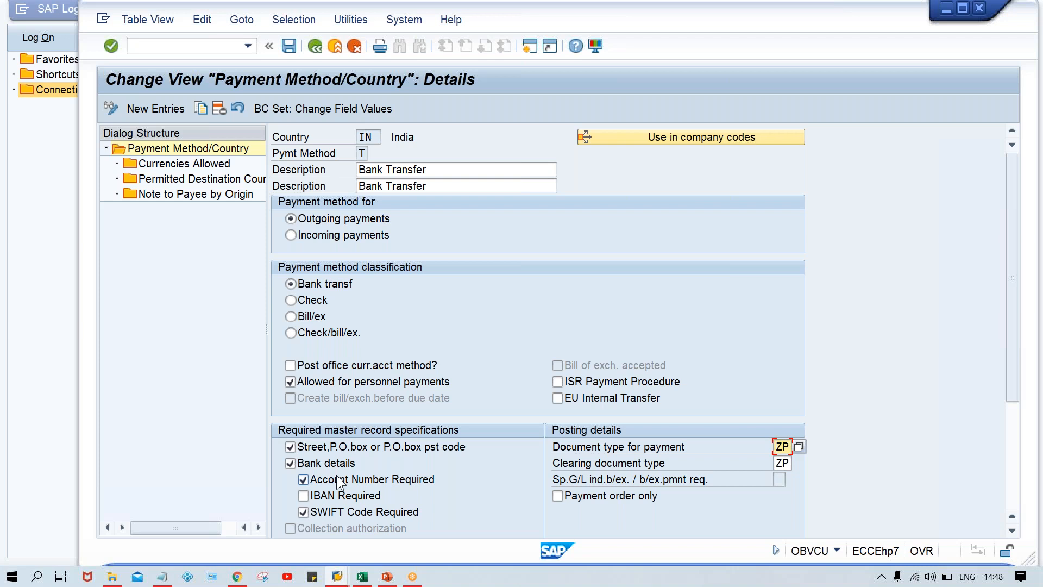
Make the street specification optional, require bank details with account number and SWIFT code, and save under customizing request EH7K900724.
{"action": "left_click", "coordinate": [291, 447]}
{"action": "left_click", "coordinate": [291, 463]}
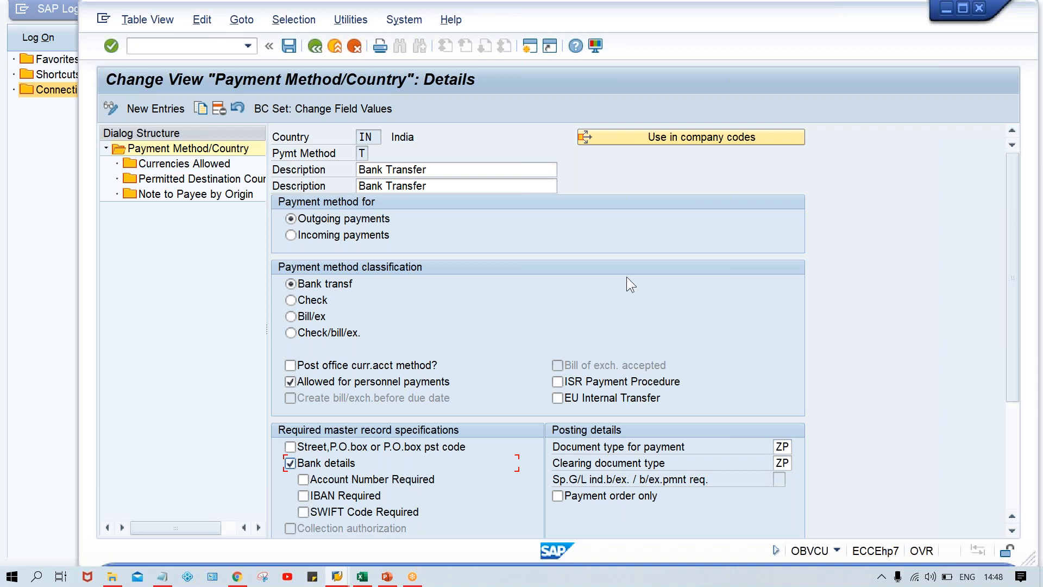
{"action": "left_click", "coordinate": [303, 479]}
{"action": "left_click", "coordinate": [331, 510]}
{"action": "key", "text": "ctrl+s"}
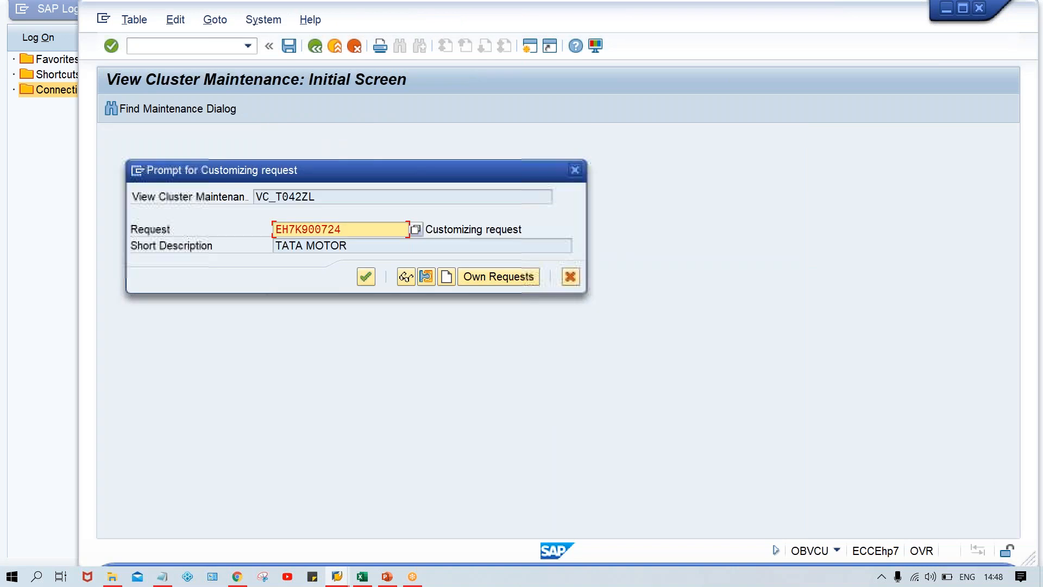
{"action": "key", "text": "Return"}
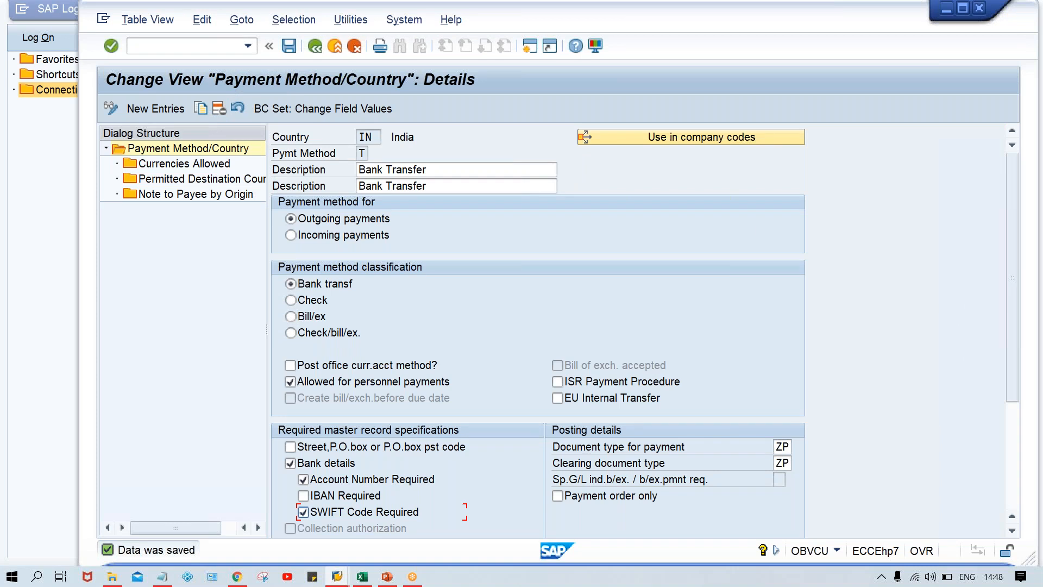
Open a new session and run transaction XK02 to change a vendor.
{"action": "left_click", "coordinate": [531, 45]}
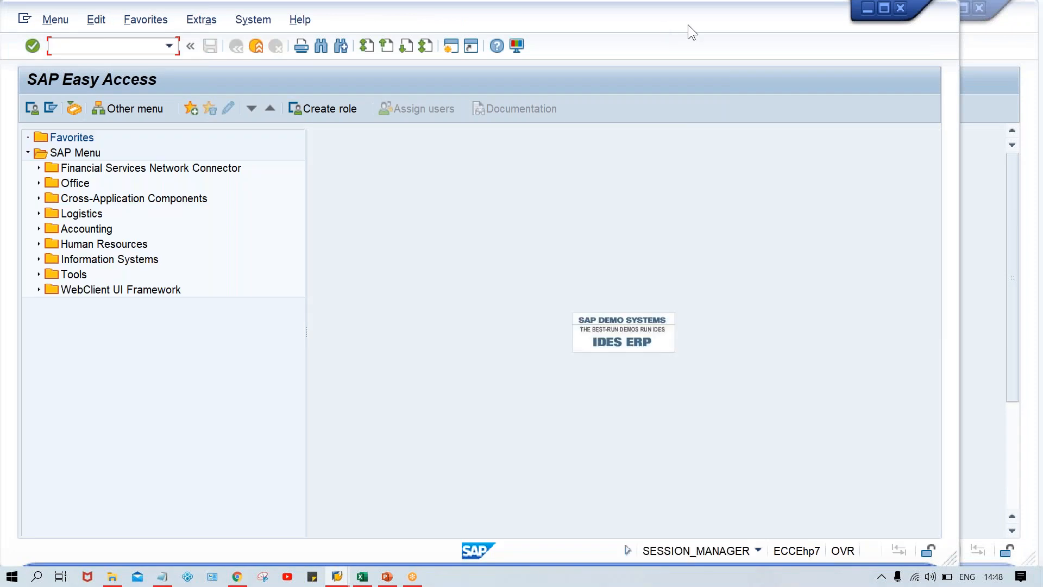
{"action": "left_click", "coordinate": [163, 47]}
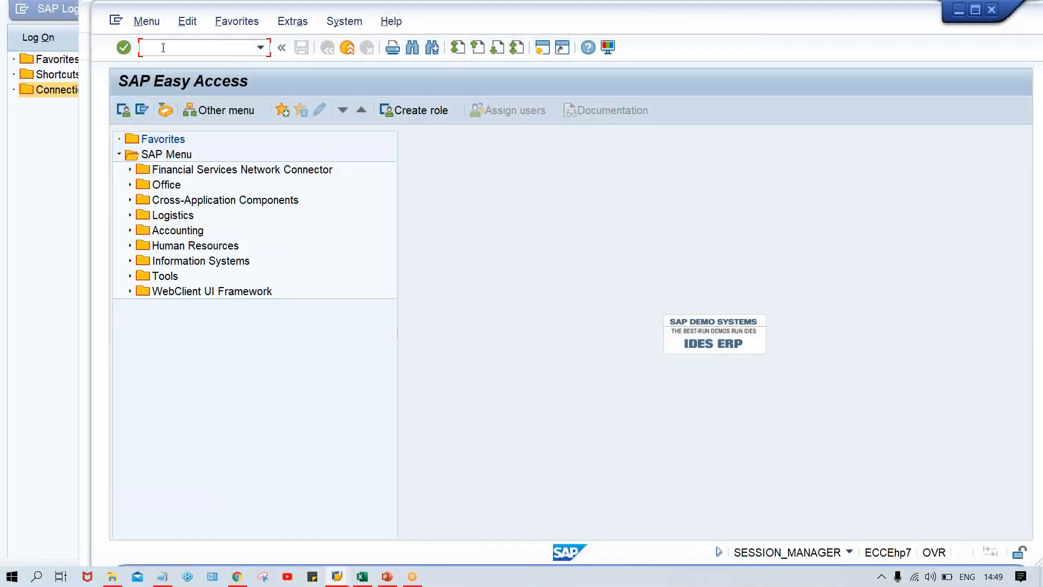
{"action": "type", "text": "XK02"}
{"action": "key", "text": "Return"}
Open the general-data payment transactions of TEST VENDOR_TM00 in company code TM00.
{"action": "left_click", "coordinate": [262, 138]}
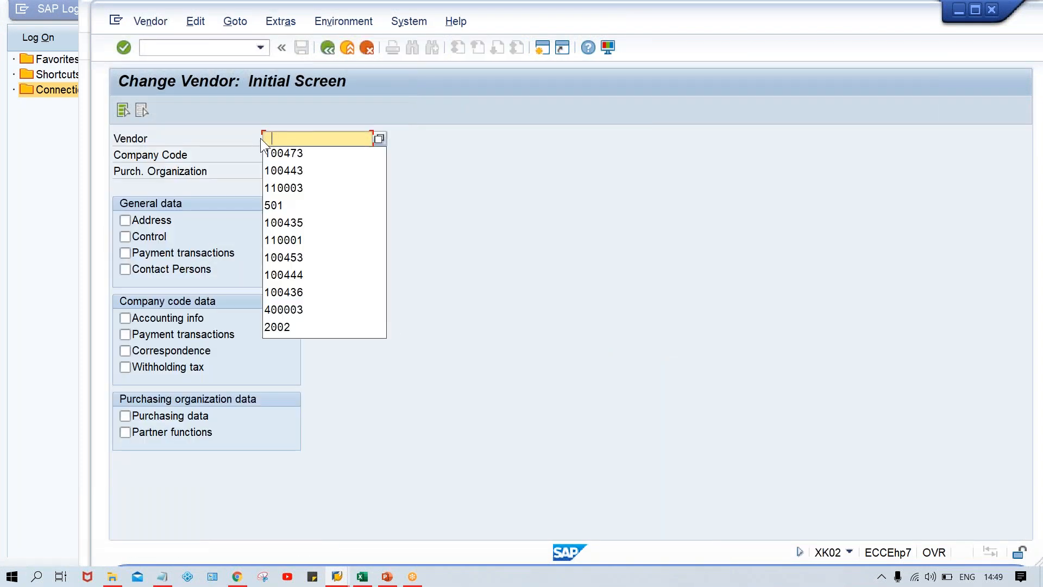
{"action": "key", "text": "Down"}
{"action": "key", "text": "Down"}
{"action": "key", "text": "Down"}
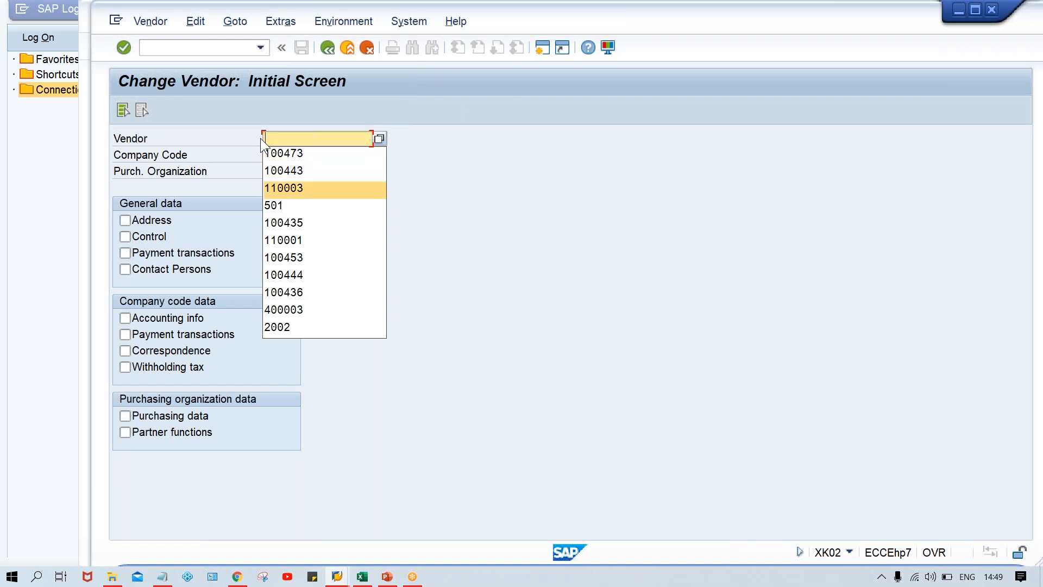
{"action": "key", "text": "Return"}
{"action": "key", "text": "Tab"}
{"action": "key", "text": "Down"}
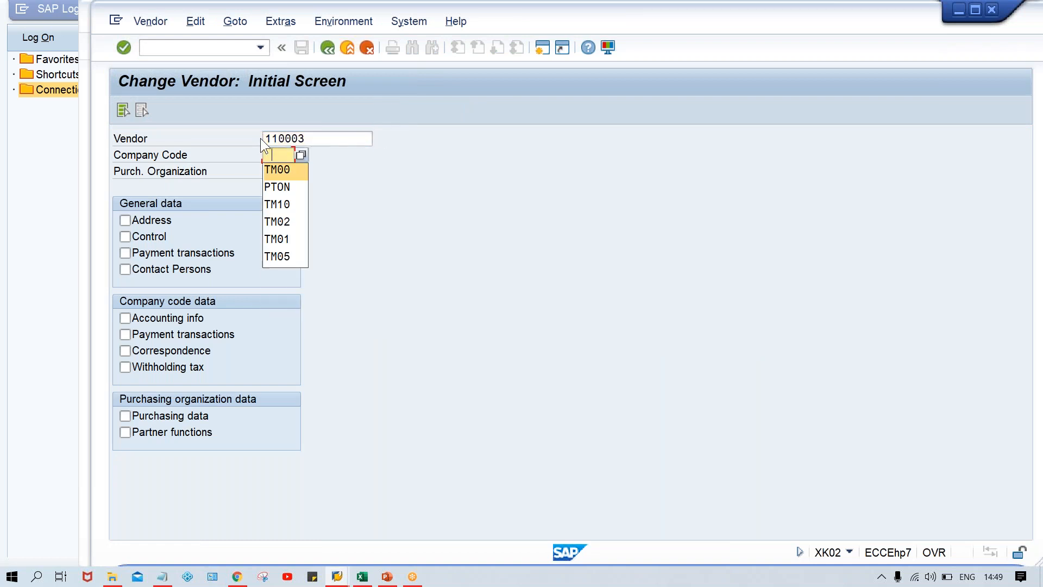
{"action": "key", "text": "Return"}
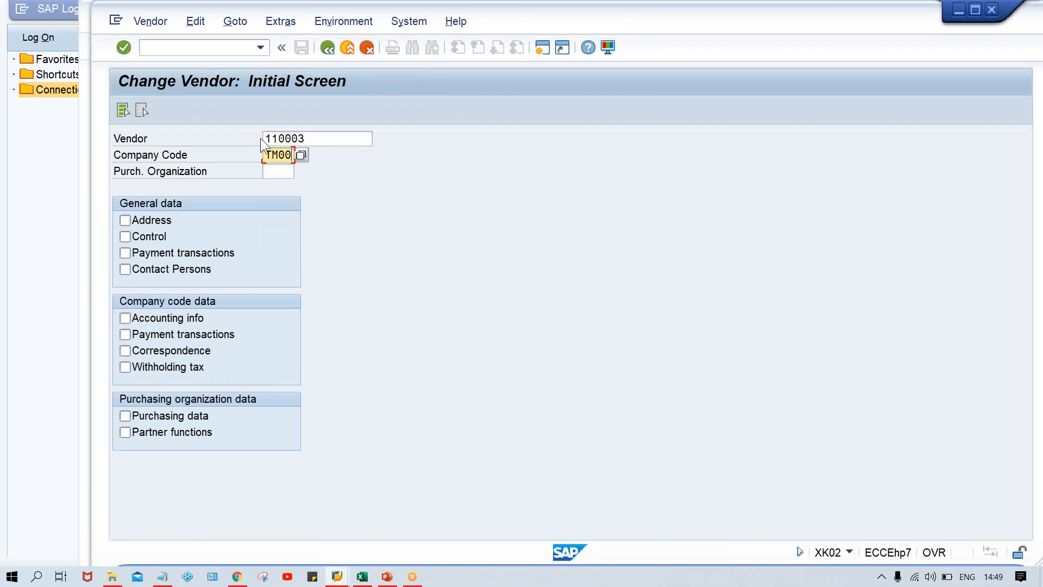
{"action": "left_click", "coordinate": [165, 252]}
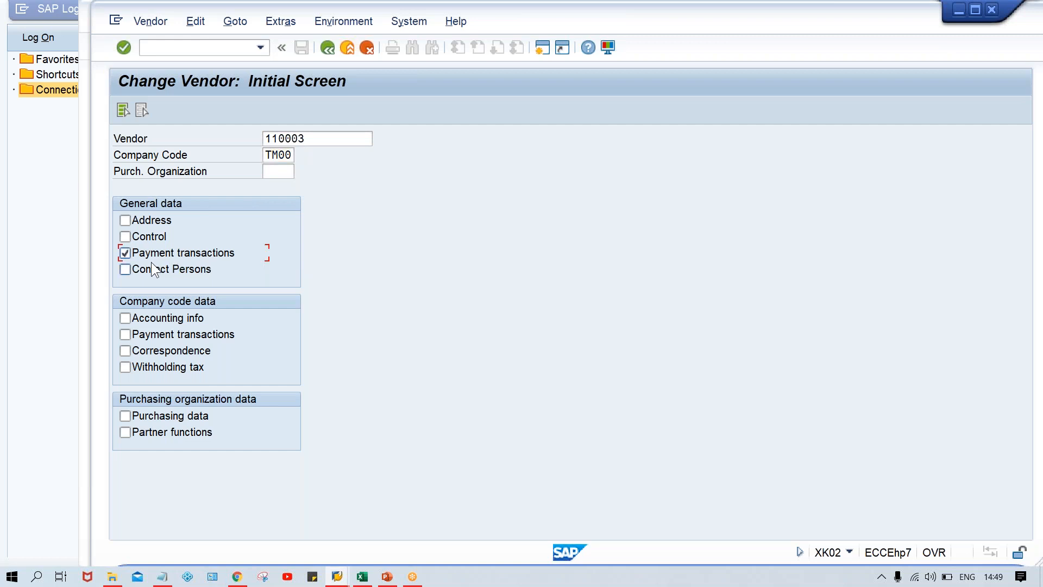
{"action": "key", "text": "Return"}
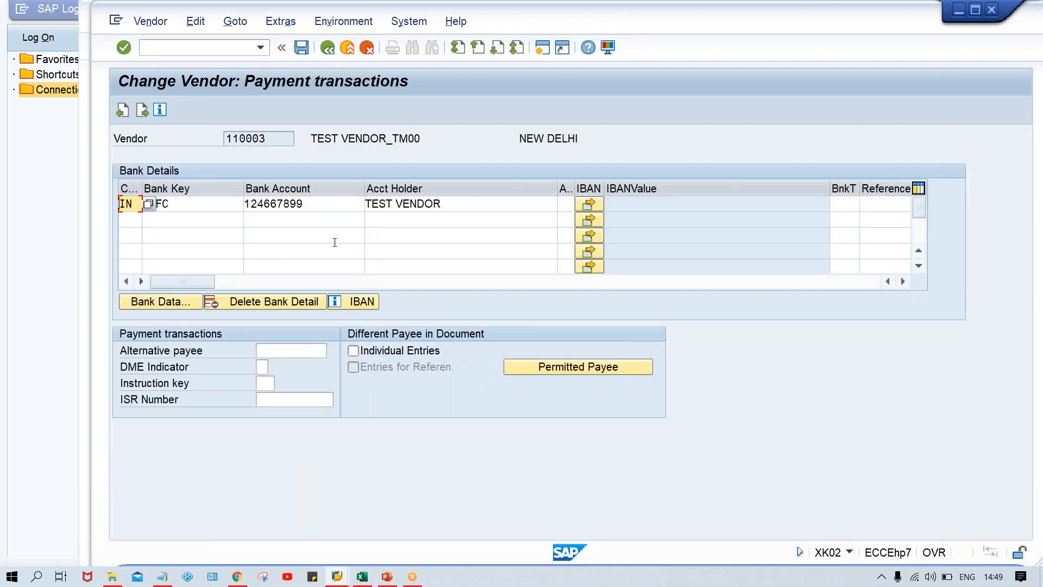
Examine the vendor's bank key, account, account holder and bank data including the SWIFT code, then return to the vendor selection.
{"action": "left_click", "coordinate": [483, 204]}
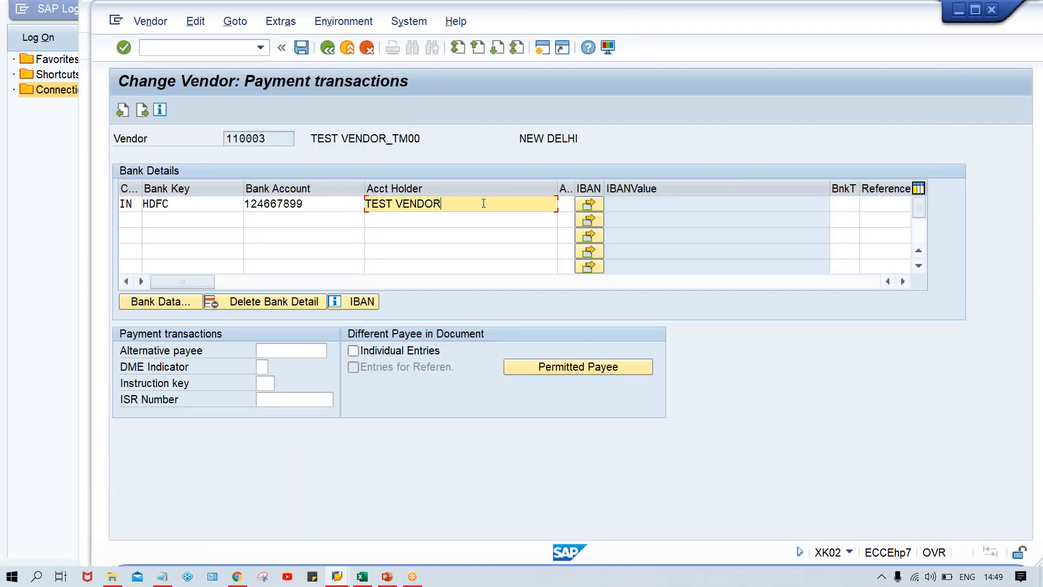
{"action": "left_click", "coordinate": [335, 201]}
{"action": "left_click", "coordinate": [188, 203]}
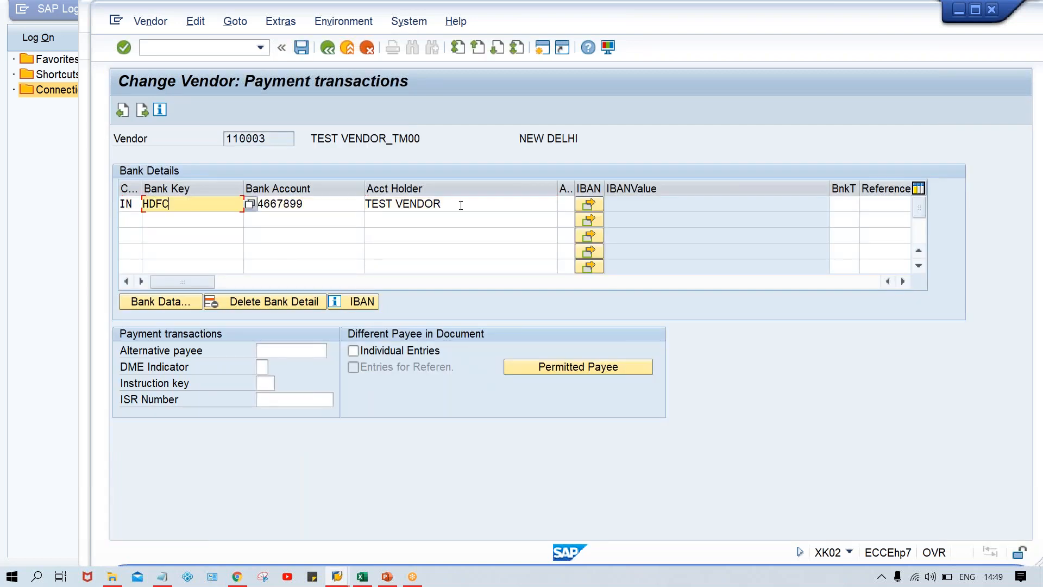
{"action": "left_click", "coordinate": [502, 206]}
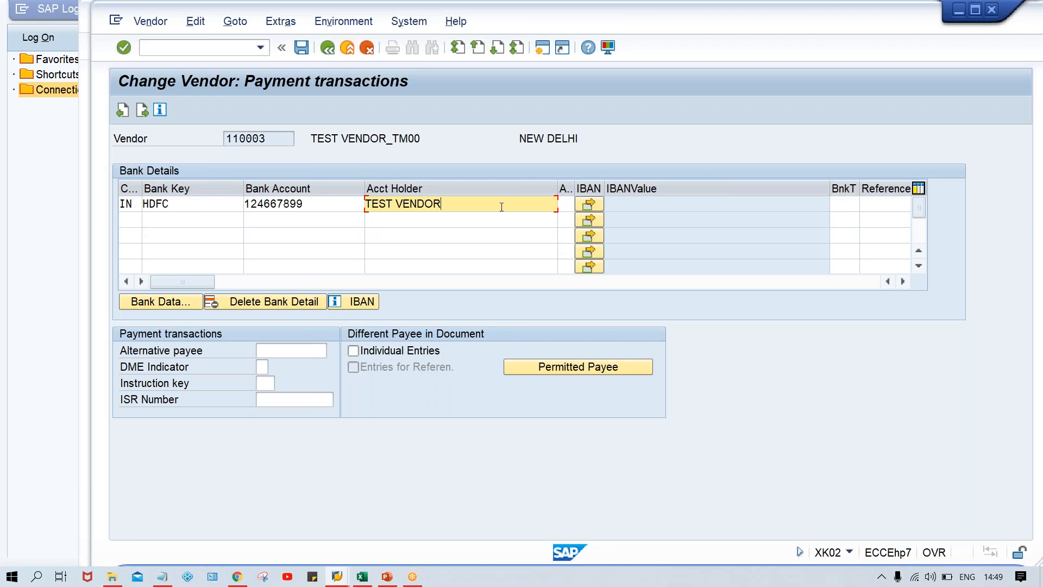
{"action": "left_click", "coordinate": [174, 304]}
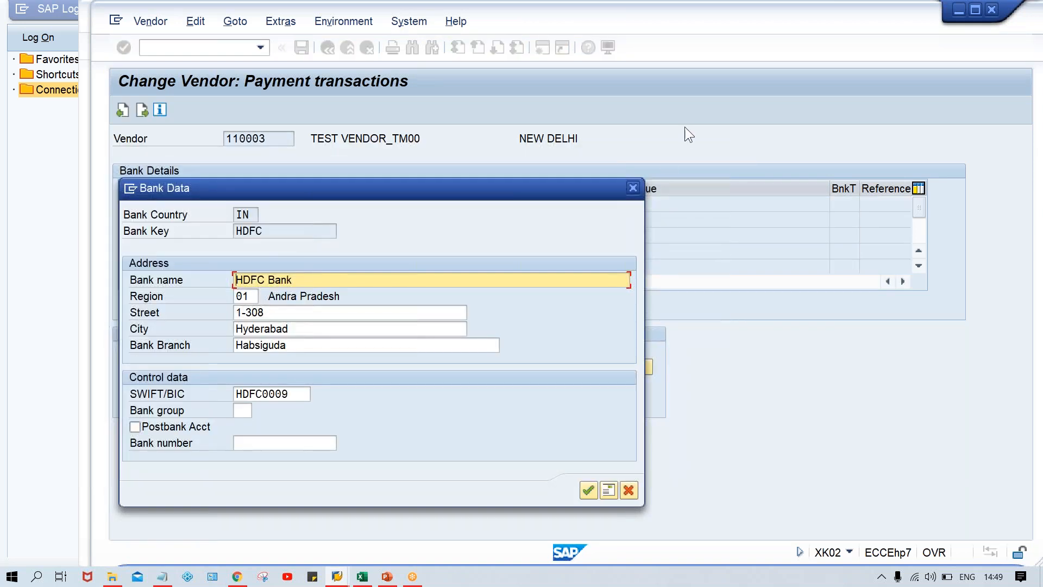
{"action": "left_click", "coordinate": [632, 188]}
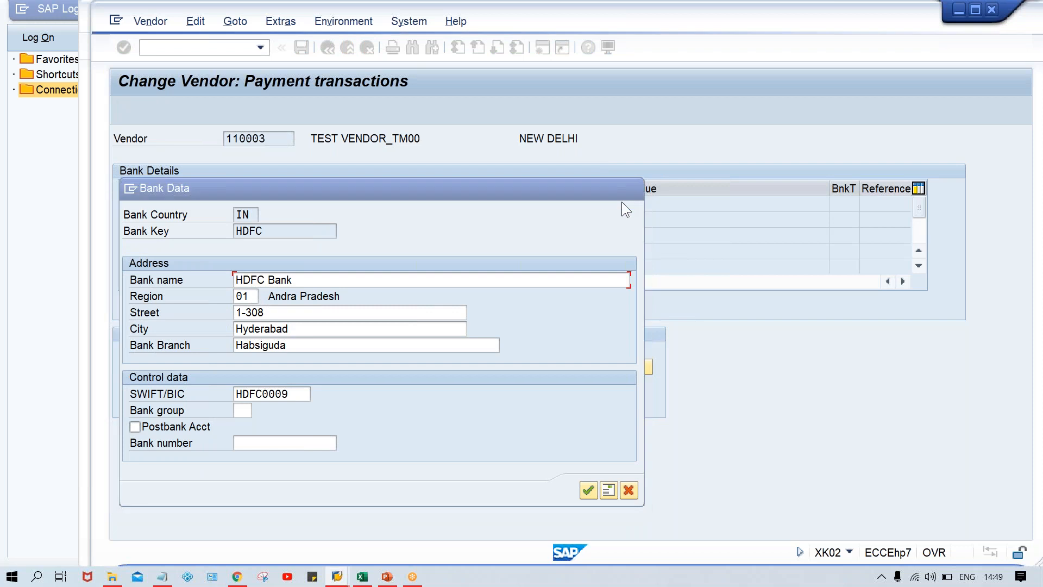
{"action": "key", "text": "F3"}
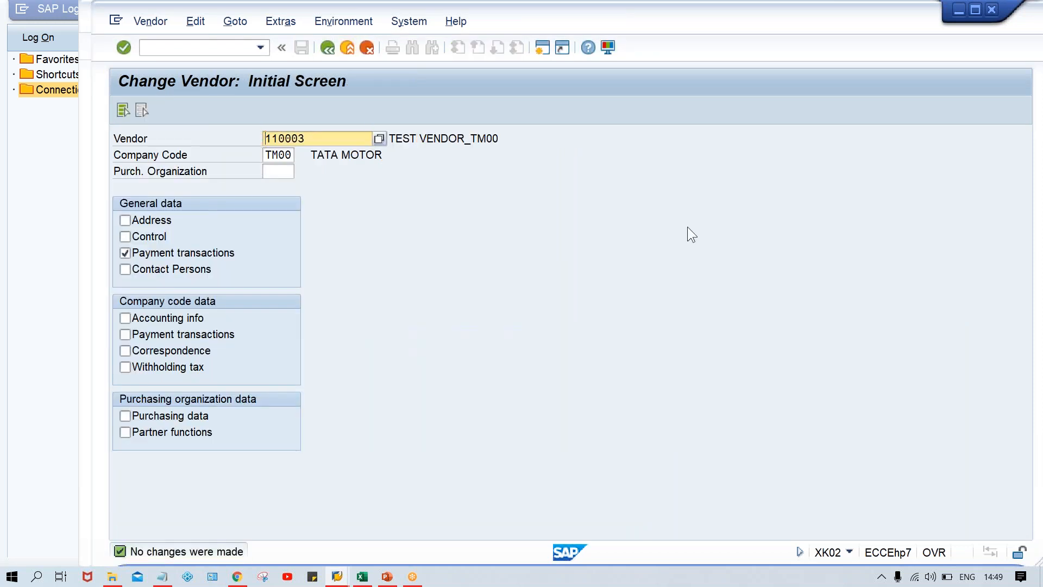
Switch back to the payment method session and return to the payment program customizing overview.
{"action": "key", "text": "alt+Tab"}
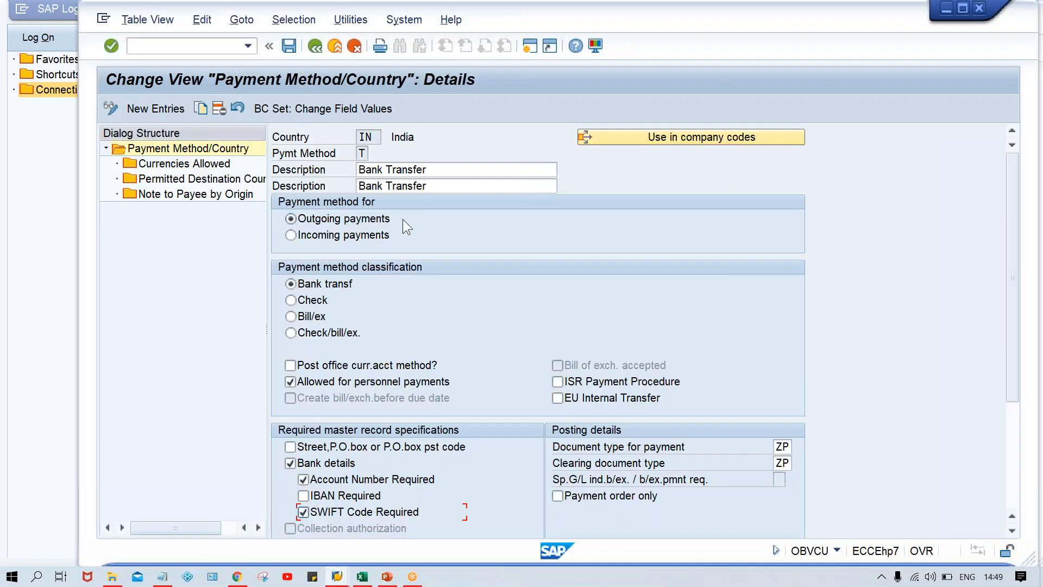
{"action": "left_click", "coordinate": [315, 45]}
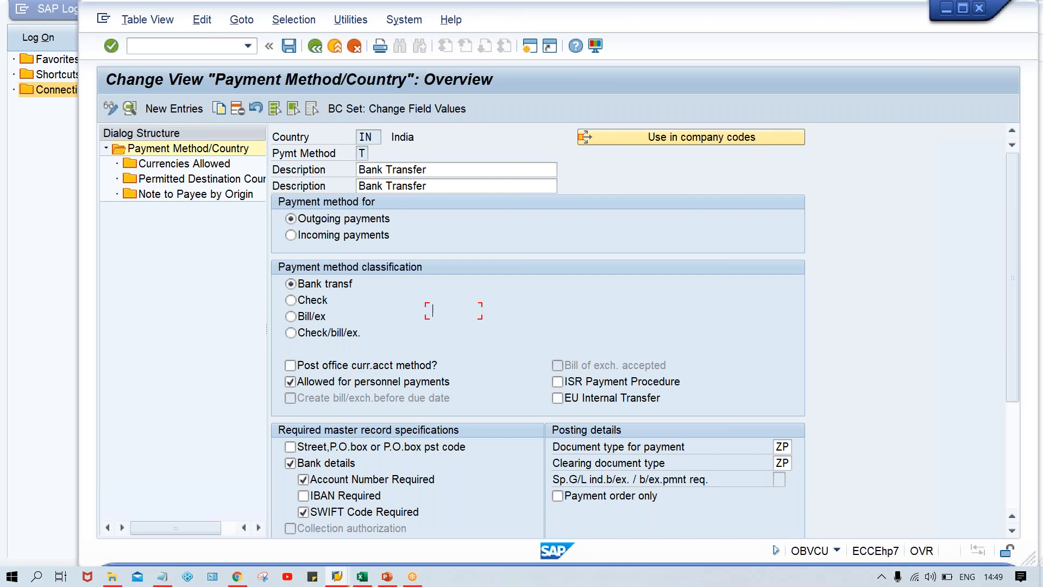
{"action": "left_click", "coordinate": [316, 46]}
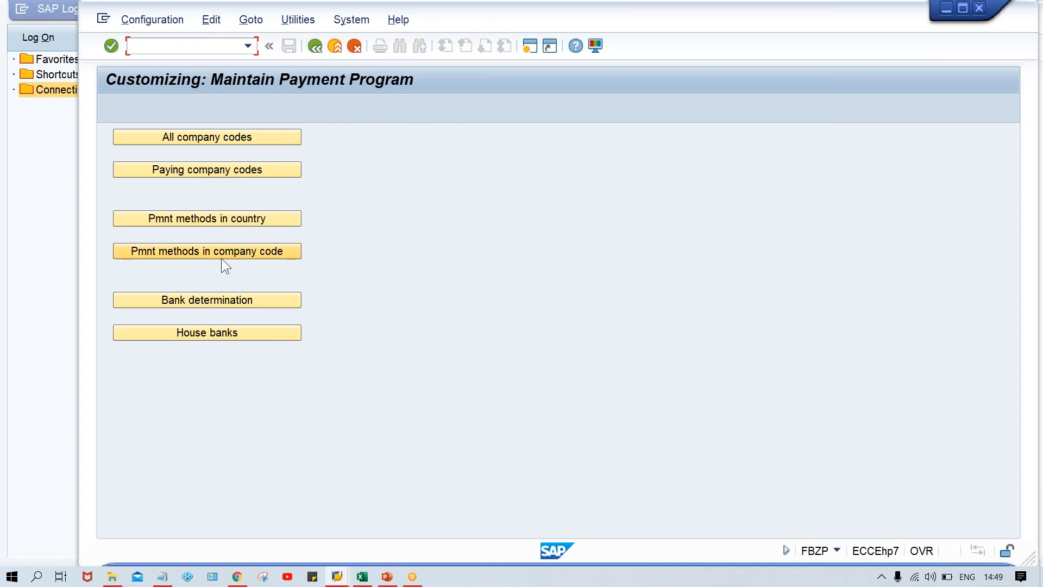
Create a new entry under payment methods in company code for paying company code TM00 and payment method T.
{"action": "left_click", "coordinate": [206, 249]}
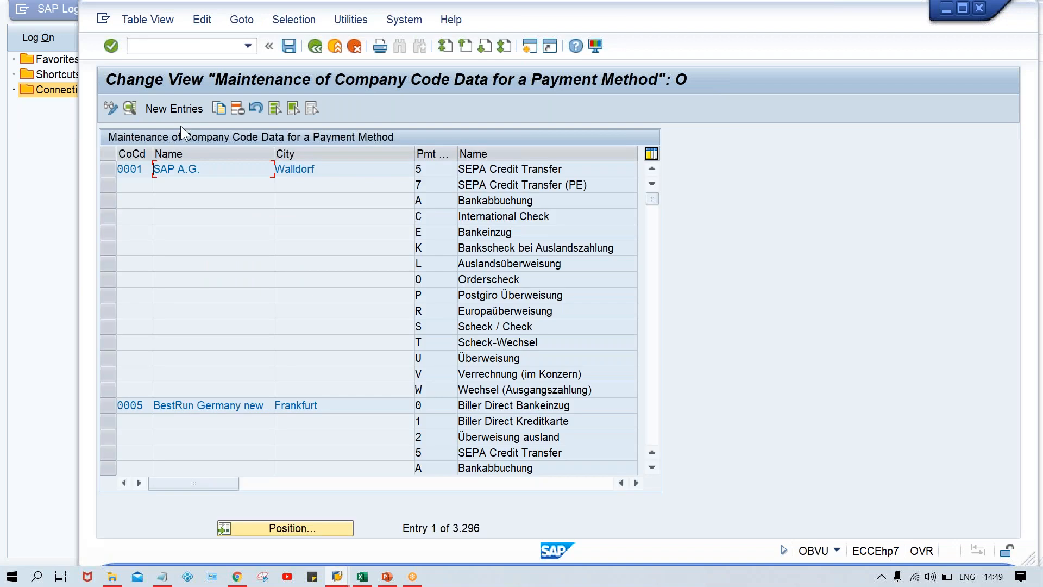
{"action": "left_click", "coordinate": [177, 108]}
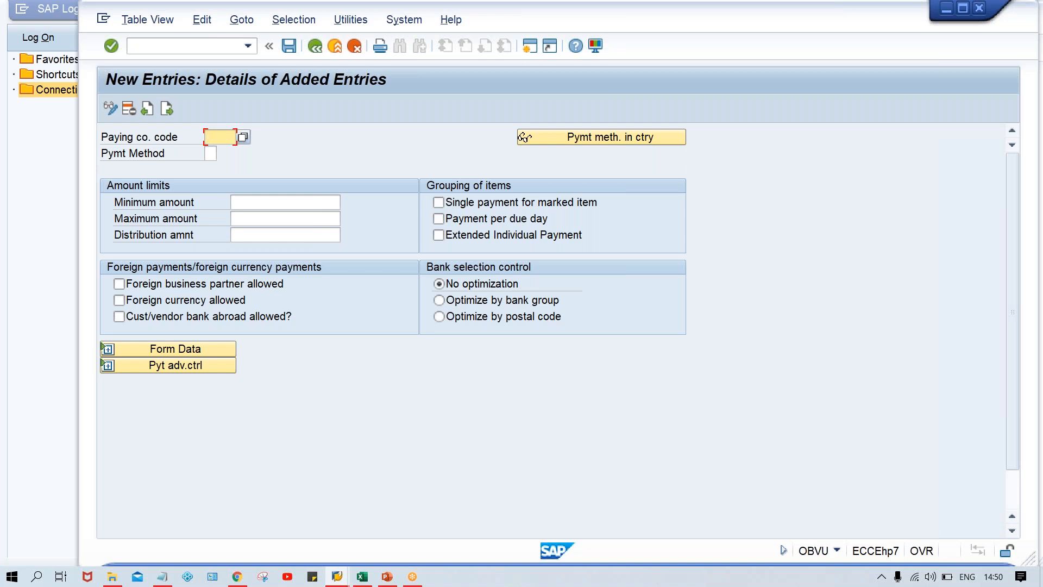
{"action": "type", "text": "TM00"}
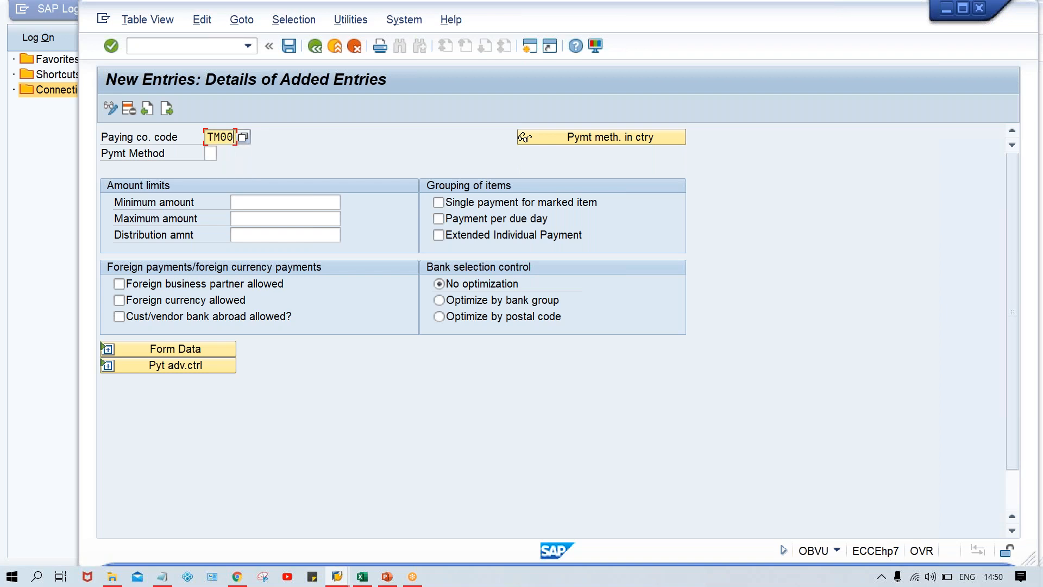
{"action": "key", "text": "Tab"}
{"action": "type", "text": "T"}
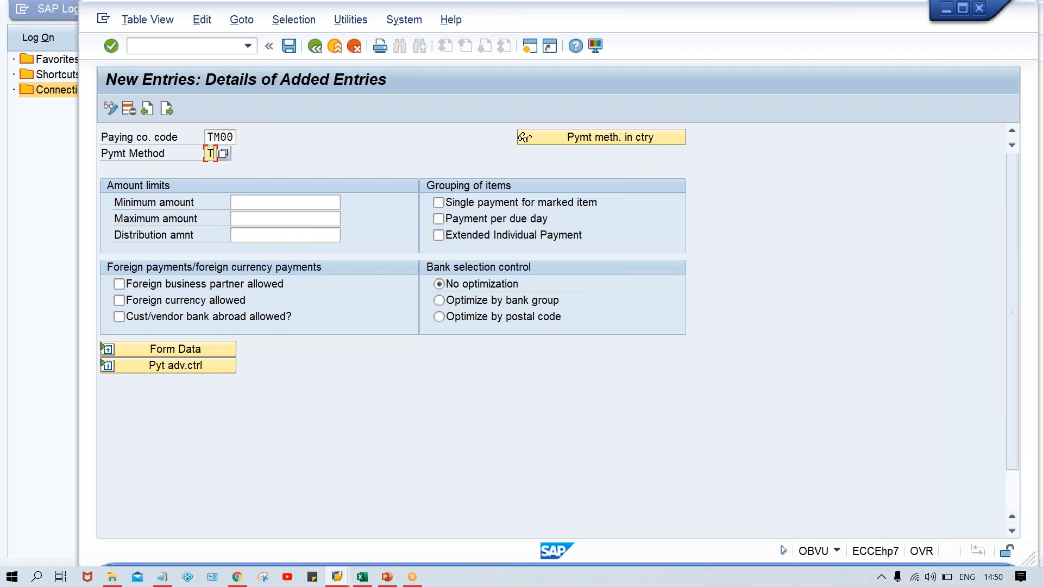
{"action": "key", "text": "Tab"}
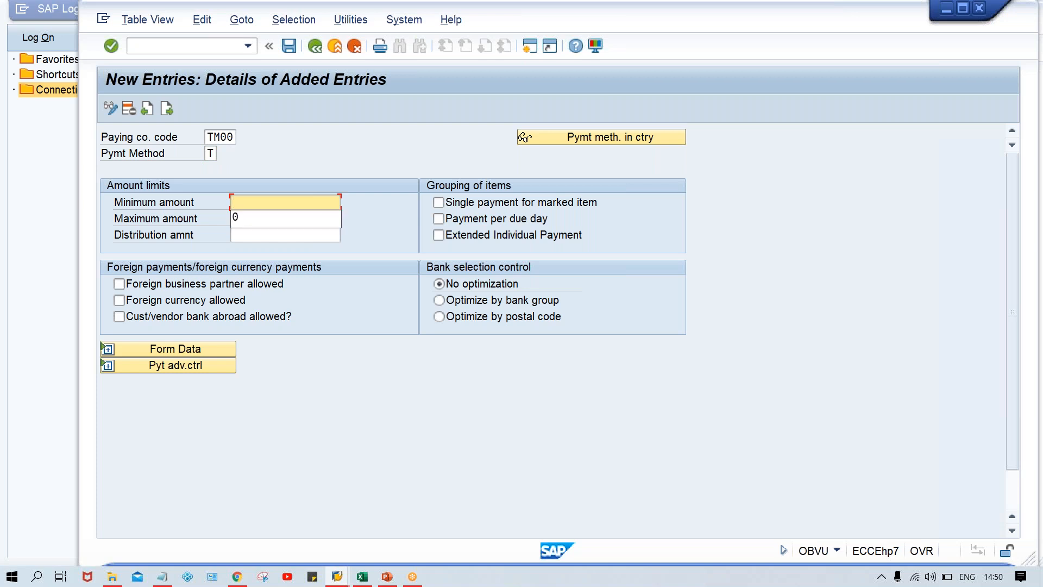
Set the amount limits to minimum 0 and maximum 999999999, save under request EH7K900724 and return to the payment program overview.
{"action": "type", "text": "0"}
{"action": "key", "text": "Tab"}
{"action": "type", "text": "9"}
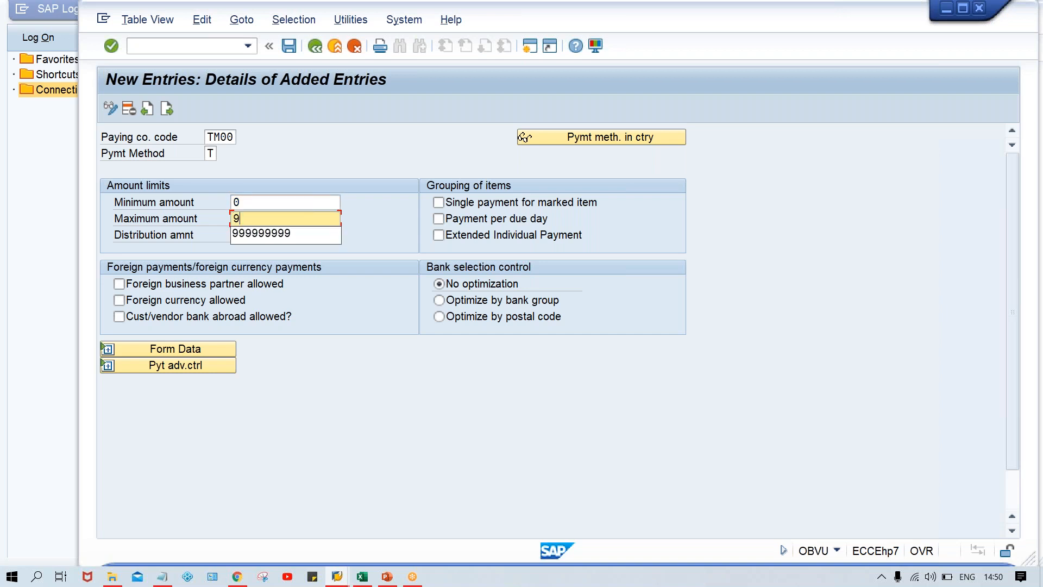
{"action": "key", "text": "Down"}
{"action": "key", "text": "Return"}
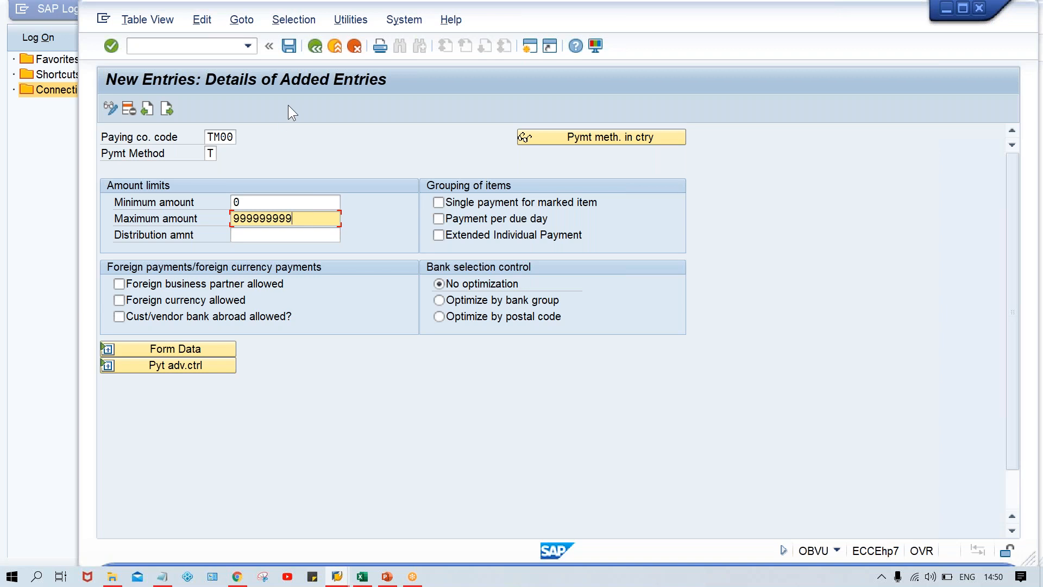
{"action": "key", "text": "Return"}
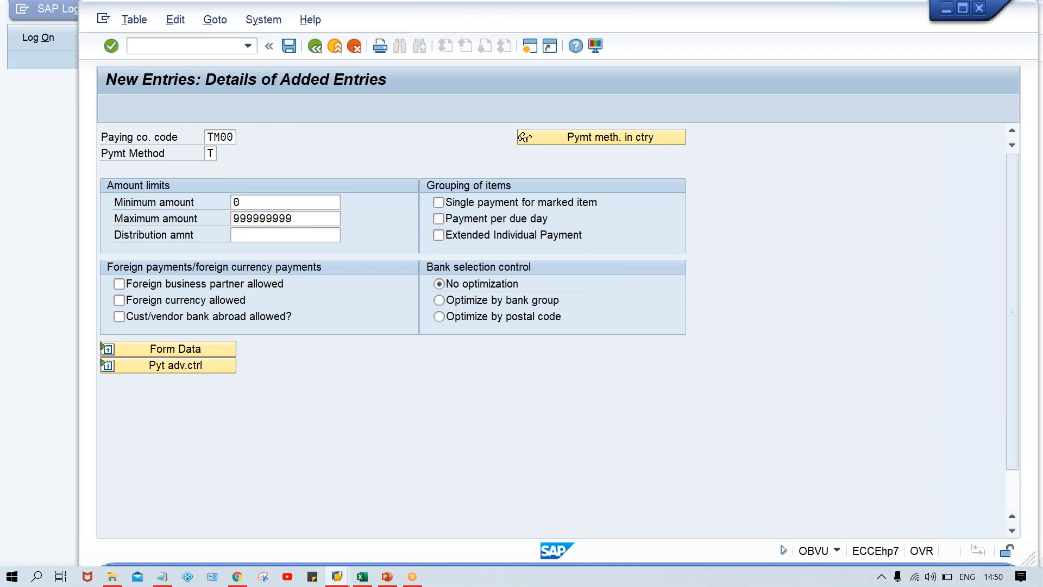
{"action": "key", "text": "ctrl+s"}
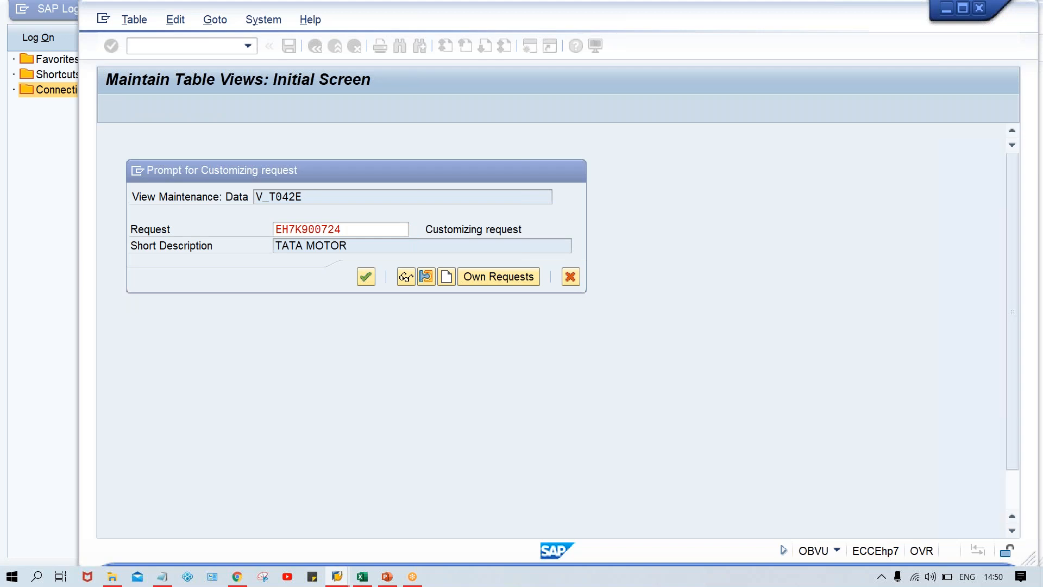
{"action": "key", "text": "Return"}
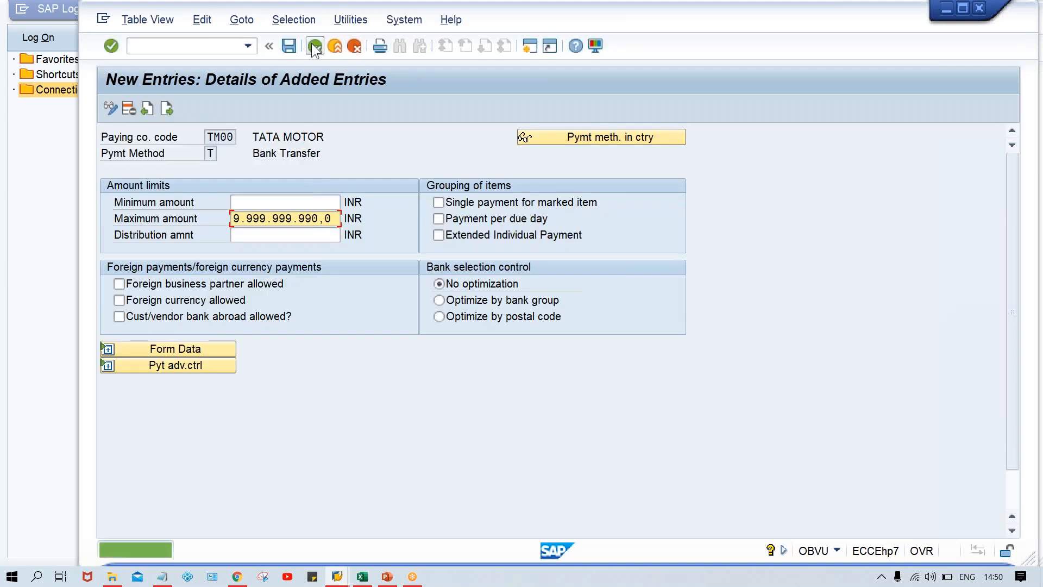
{"action": "left_click", "coordinate": [314, 47]}
{"action": "left_click", "coordinate": [314, 47]}
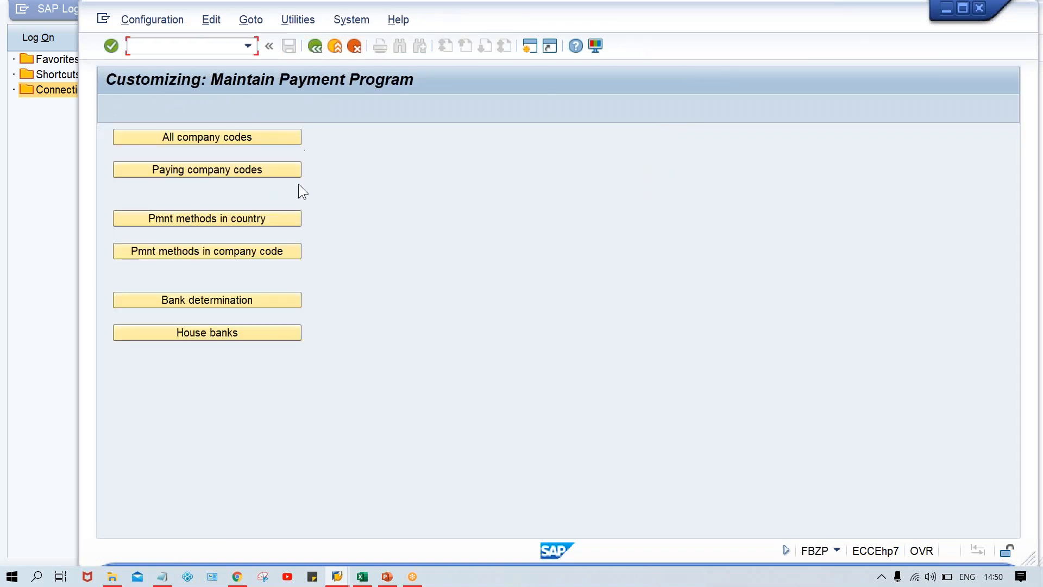